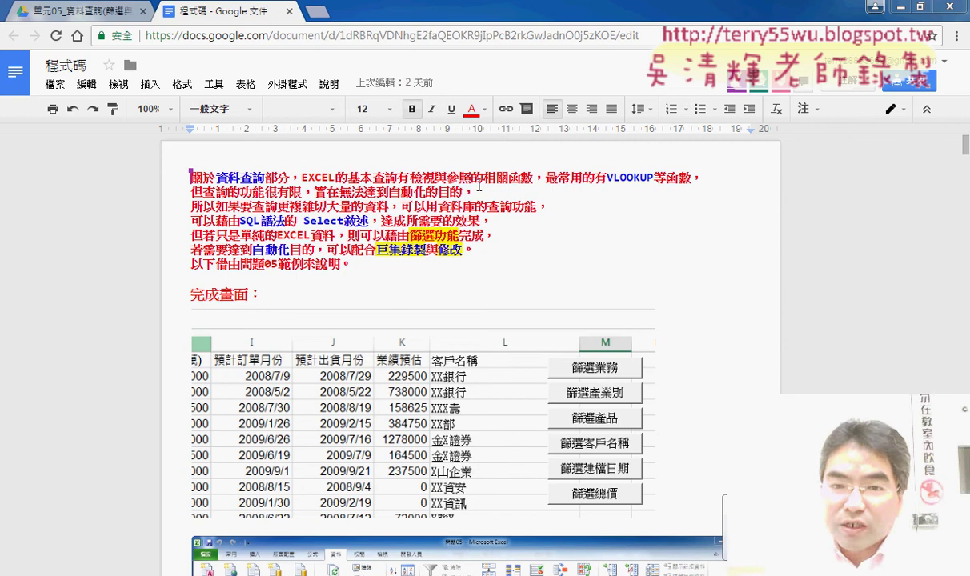
Highlight VLOOKUP in the Google Docs notes, then bring the Excel workbook 問題05 forward.
left_click_drag(606, 178, 650, 181)
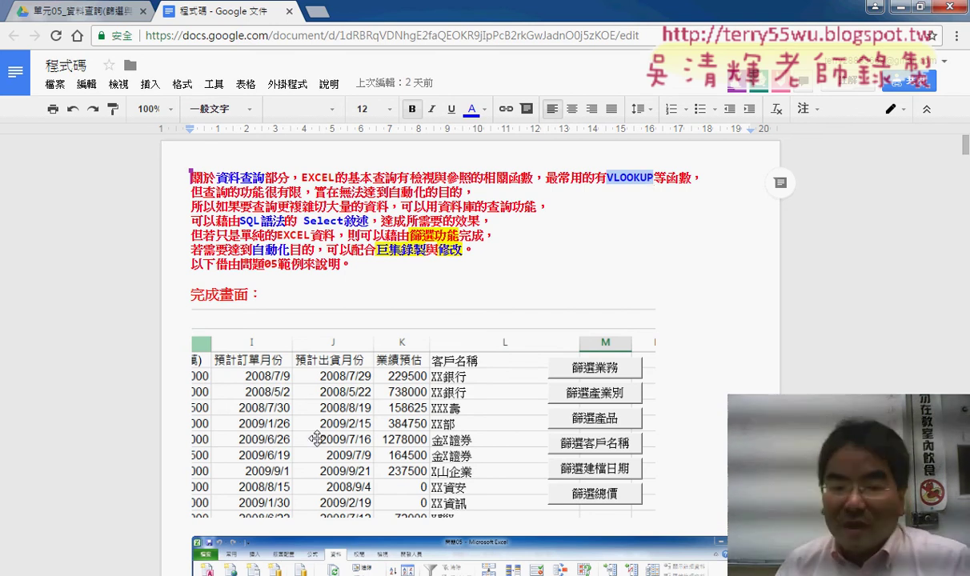
key("alt+Tab")
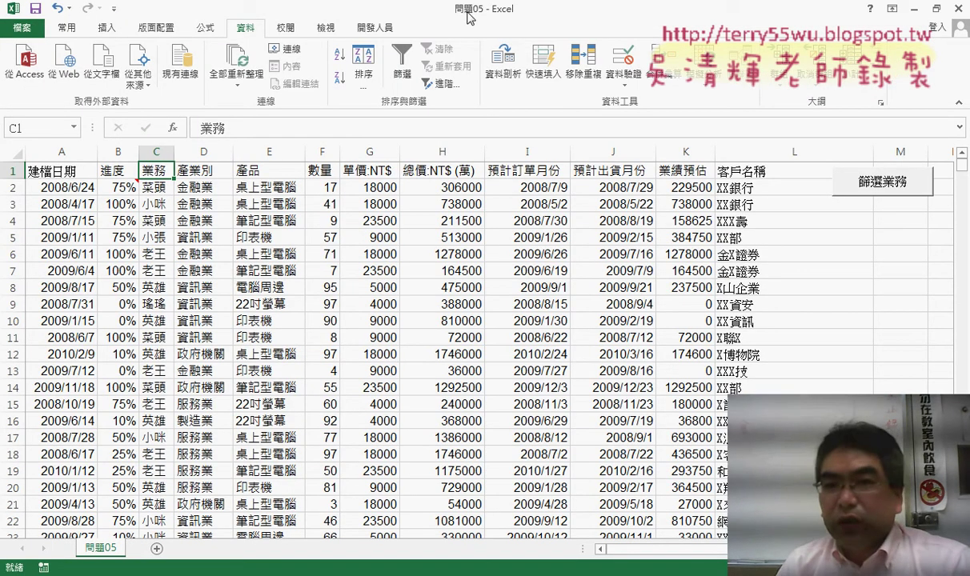
left_click(166, 152)
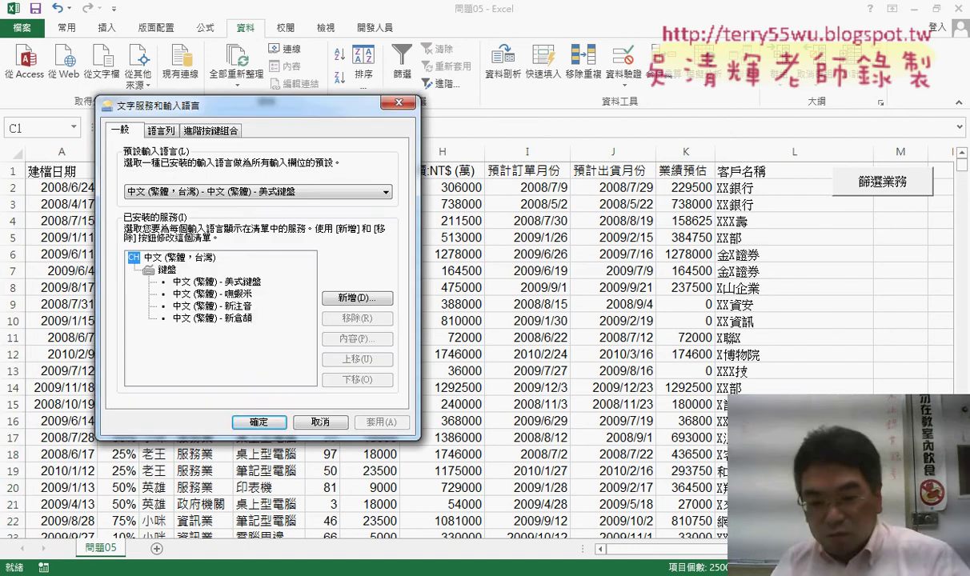
key("Escape")
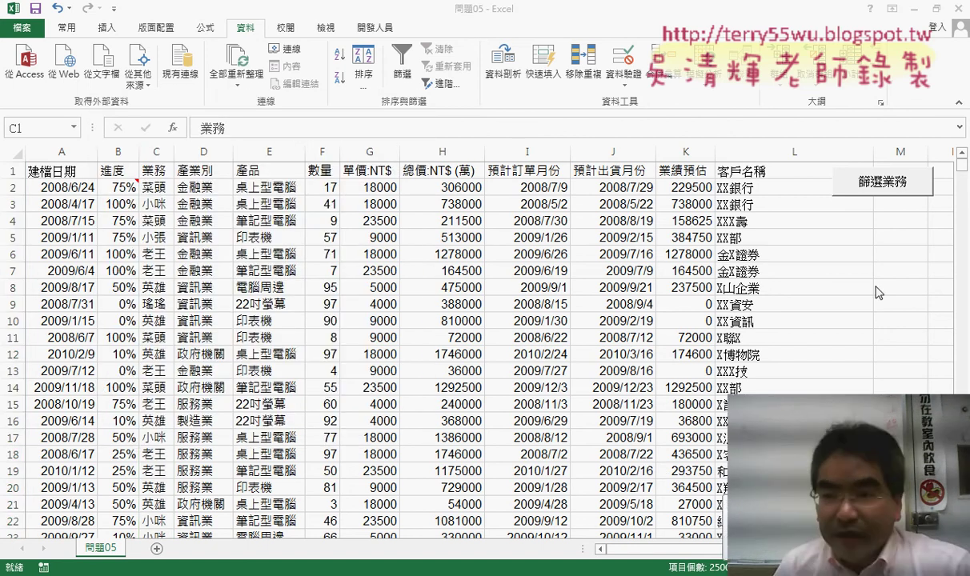
Copy the salesperson name from cell C2.
key("ctrl+space")
left_click(156, 188)
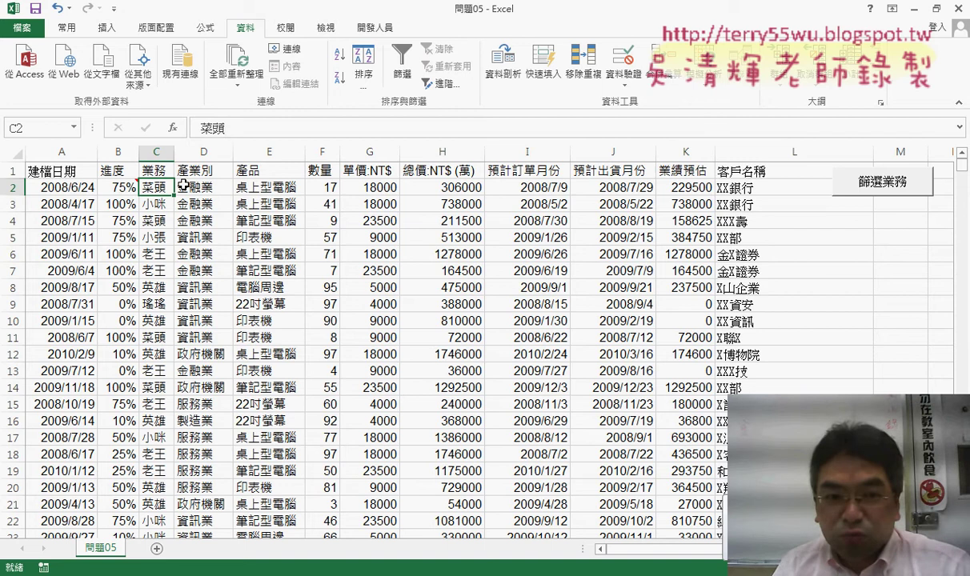
double_click(212, 128)
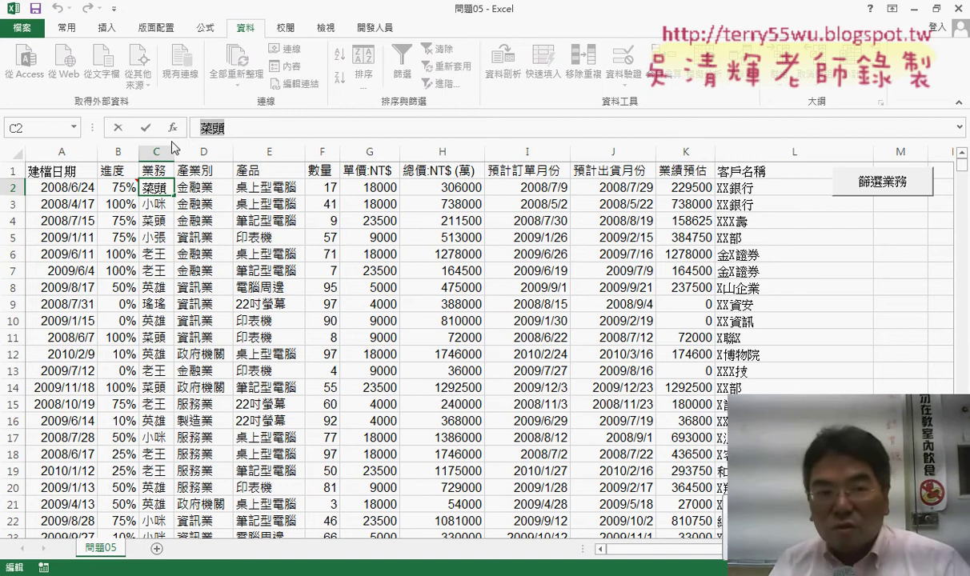
left_click(120, 127)
Run the 篩選業務 macro, paste the copied name into its prompt, and annotate it.
left_click(808, 176)
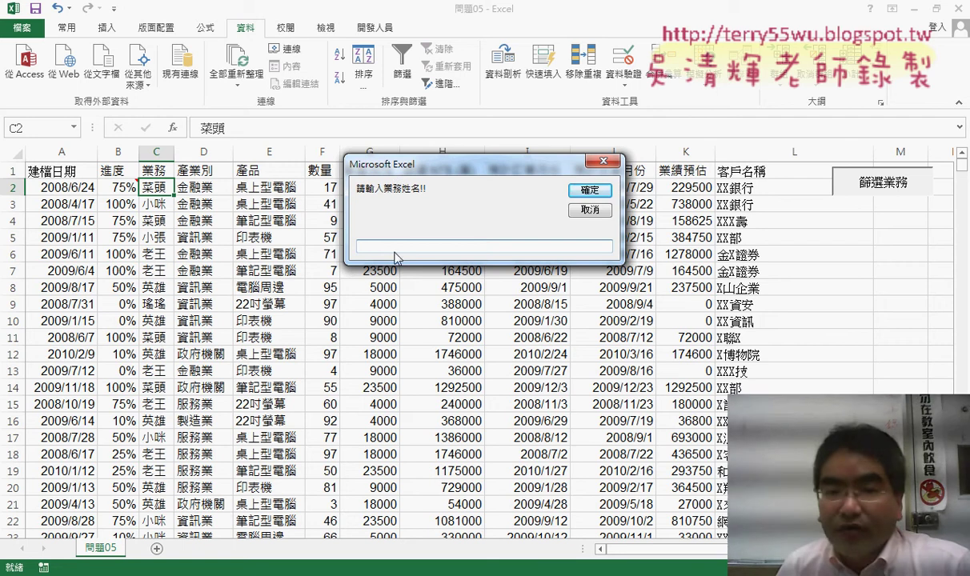
right_click(392, 249)
left_click(428, 317)
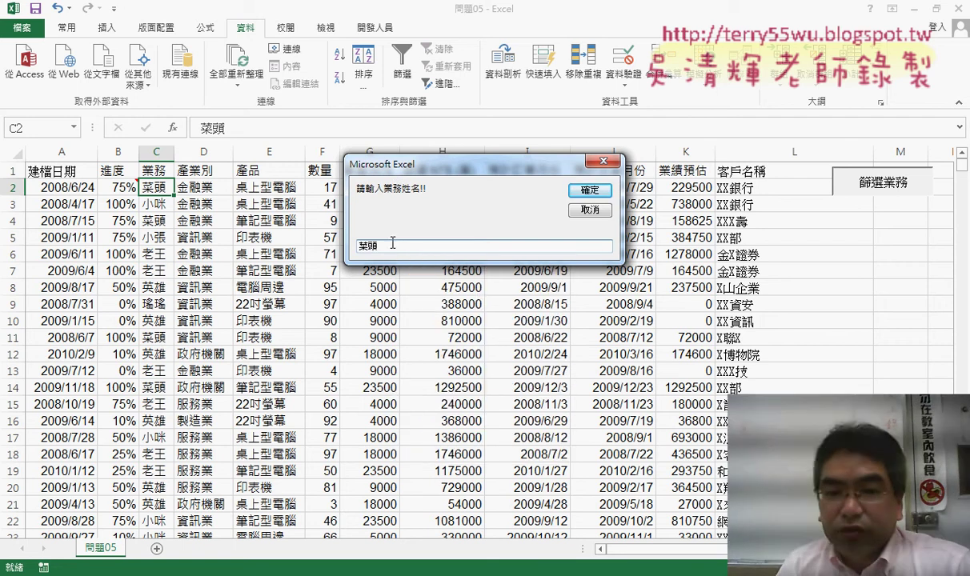
left_click_drag(357, 247, 589, 247)
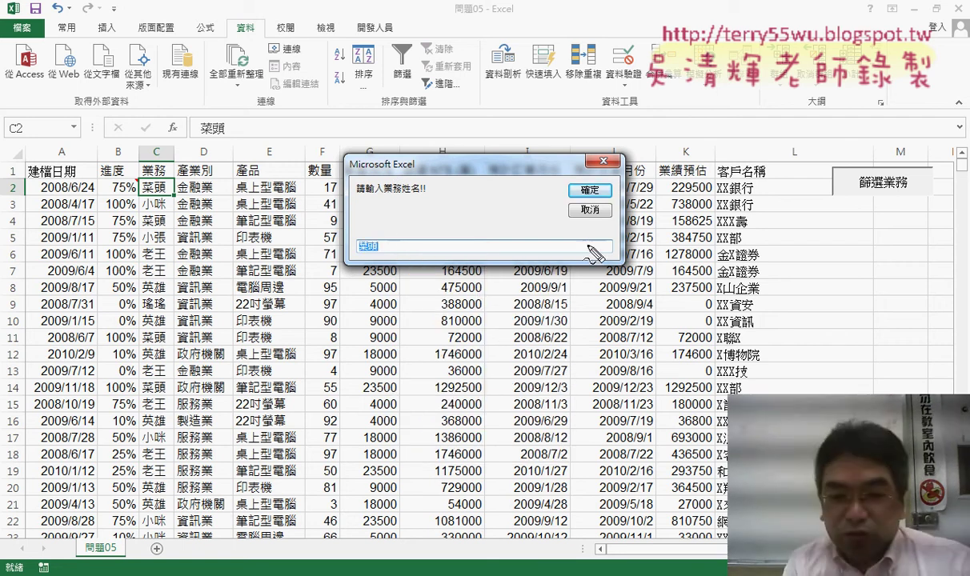
left_click_drag(375, 240, 369, 238)
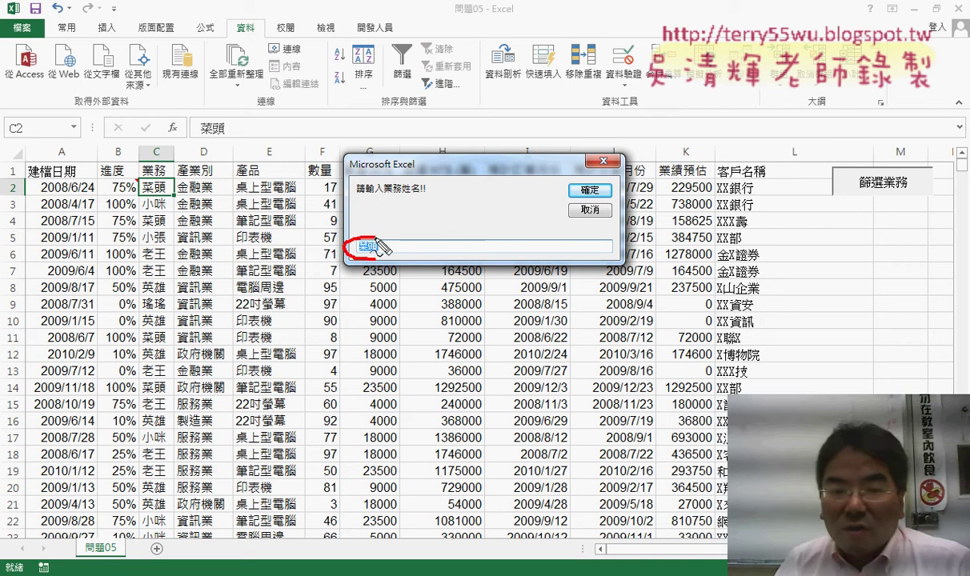
mouse_move(281, 226)
left_mouse_down()
mouse_move(237, 257)
mouse_move(324, 239)
mouse_move(321, 252)
mouse_move(269, 210)
mouse_move(288, 207)
left_mouse_up()
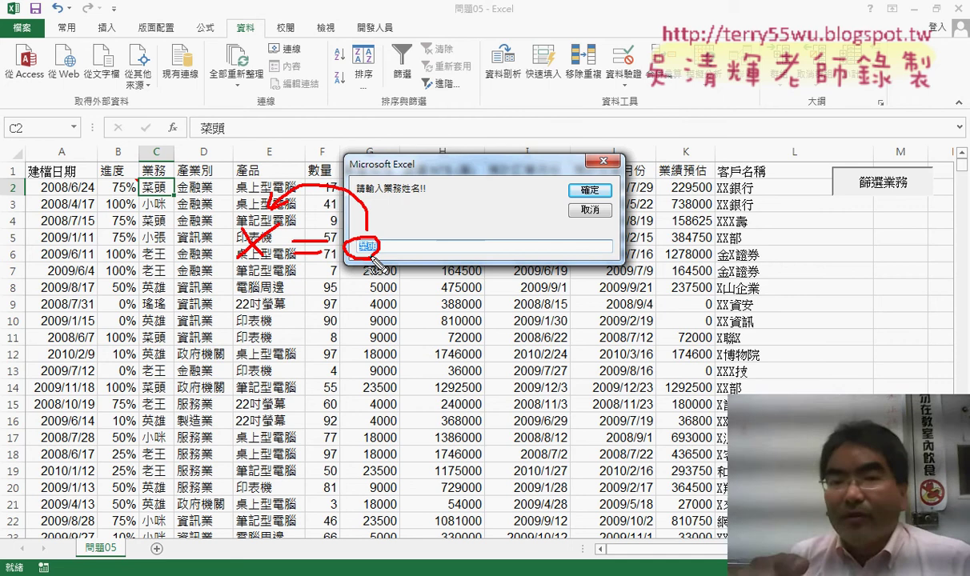
left_click_drag(405, 81, 411, 89)
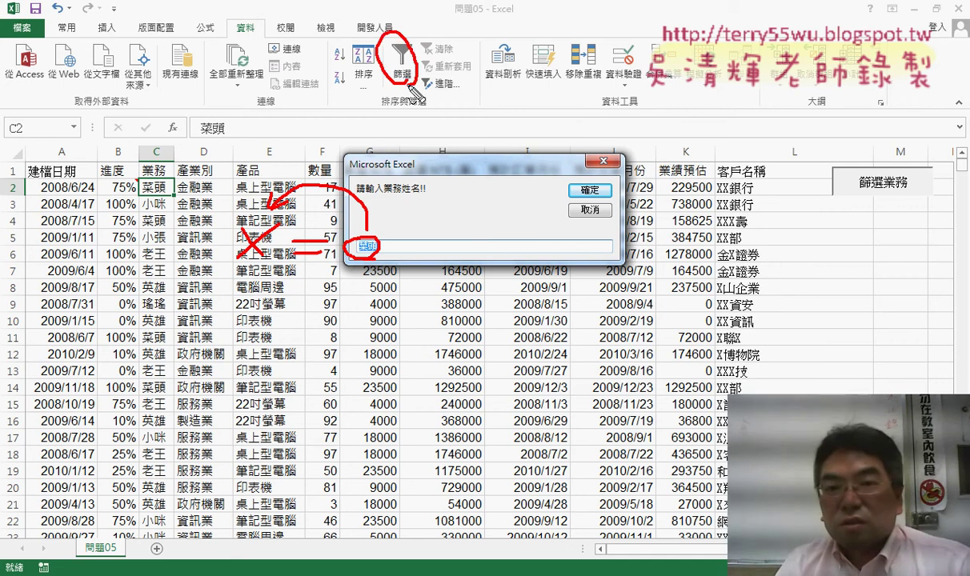
mouse_move(524, 80)
left_mouse_down()
mouse_move(417, 69)
mouse_move(438, 88)
left_mouse_up()
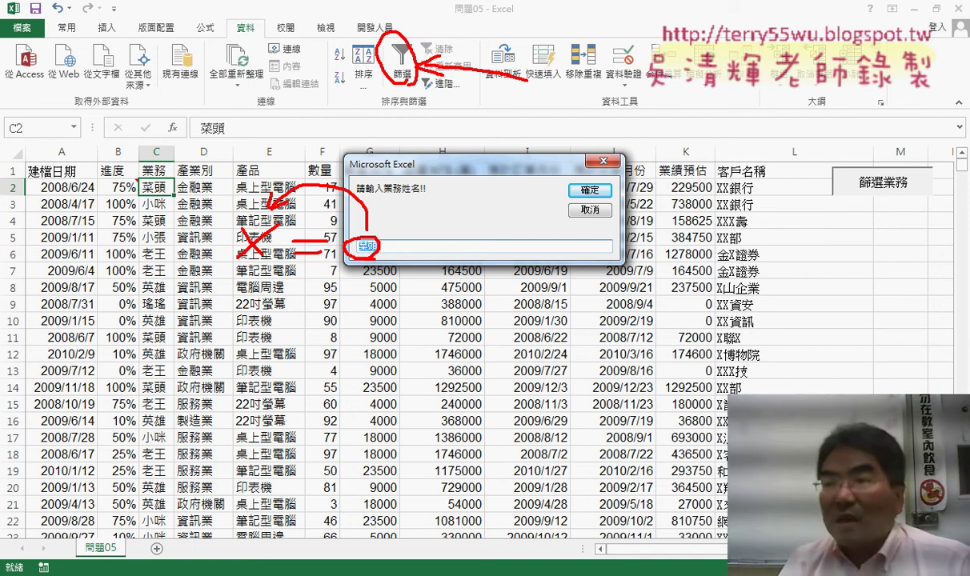
left_click_drag(167, 536, 193, 562)
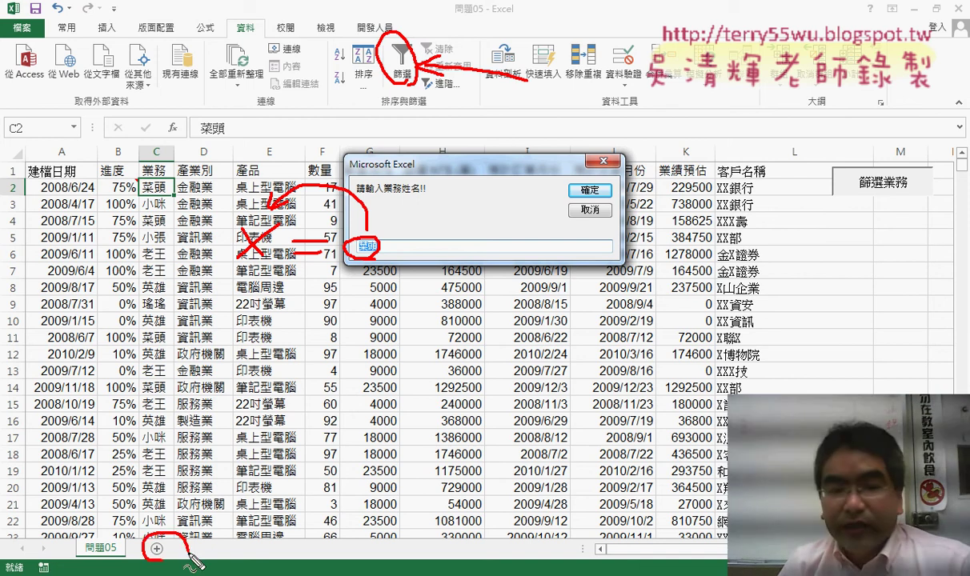
mouse_move(108, 470)
left_mouse_down()
mouse_move(165, 537)
mouse_move(160, 546)
left_mouse_up()
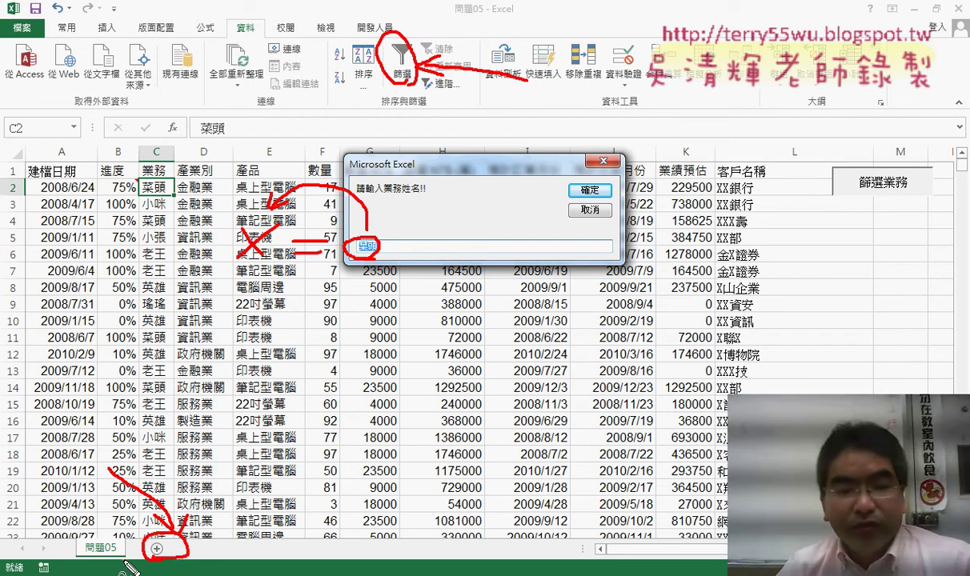
left_click_drag(126, 545, 50, 534)
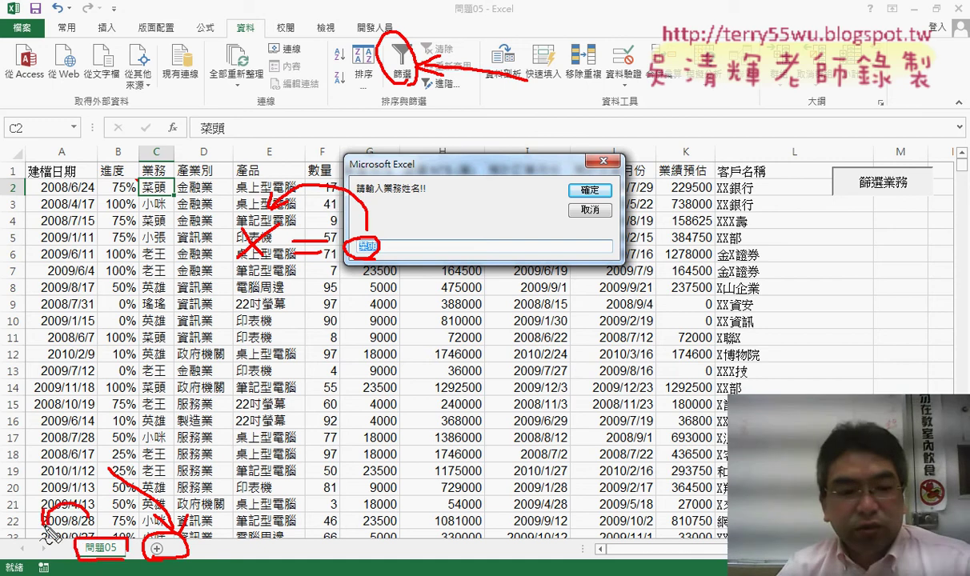
mouse_move(108, 506)
left_mouse_down()
mouse_move(160, 480)
mouse_move(184, 512)
left_mouse_up()
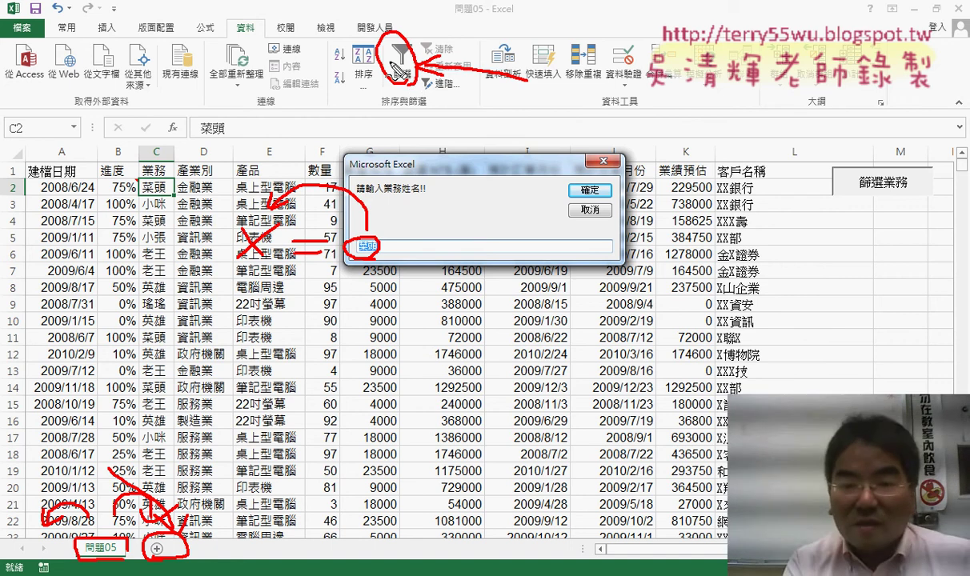
key("Escape")
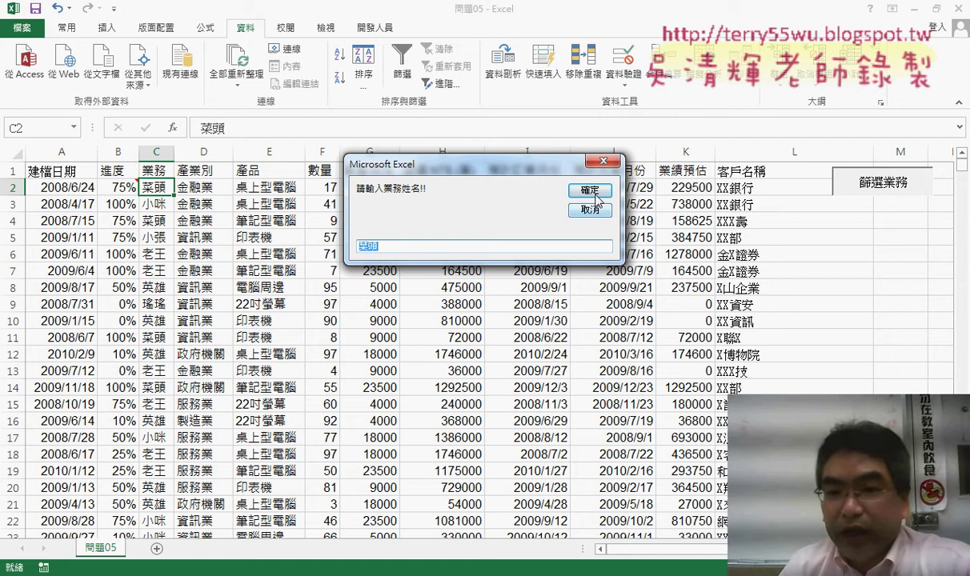
Confirm the name to run the filter, check the new salesperson sheet, then return to 問題05.
left_click(590, 190)
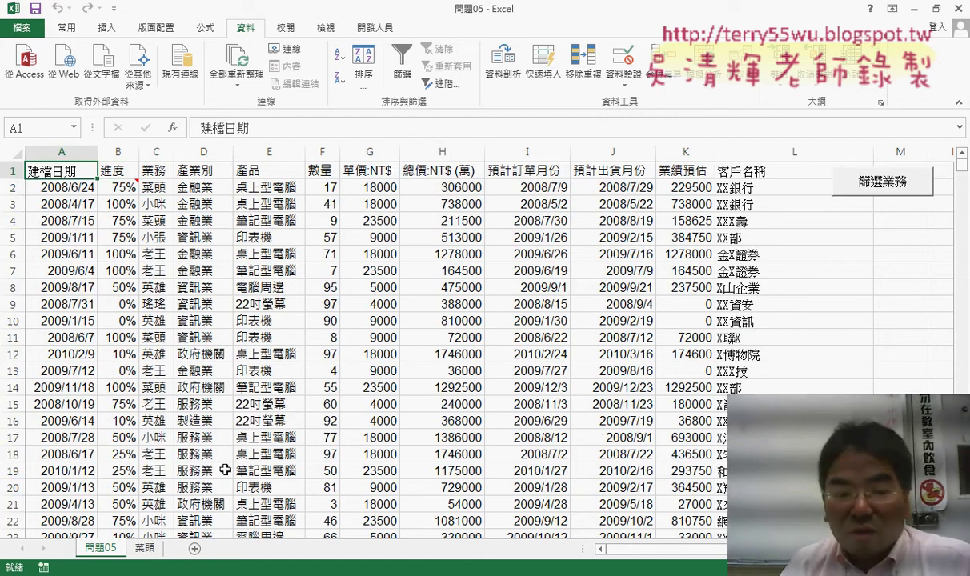
left_click(144, 550)
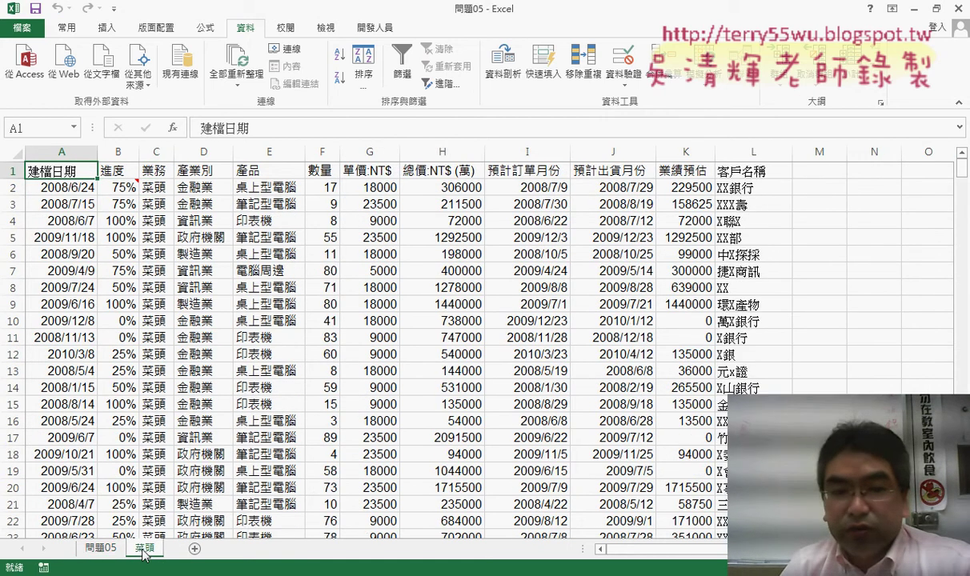
left_click(156, 152)
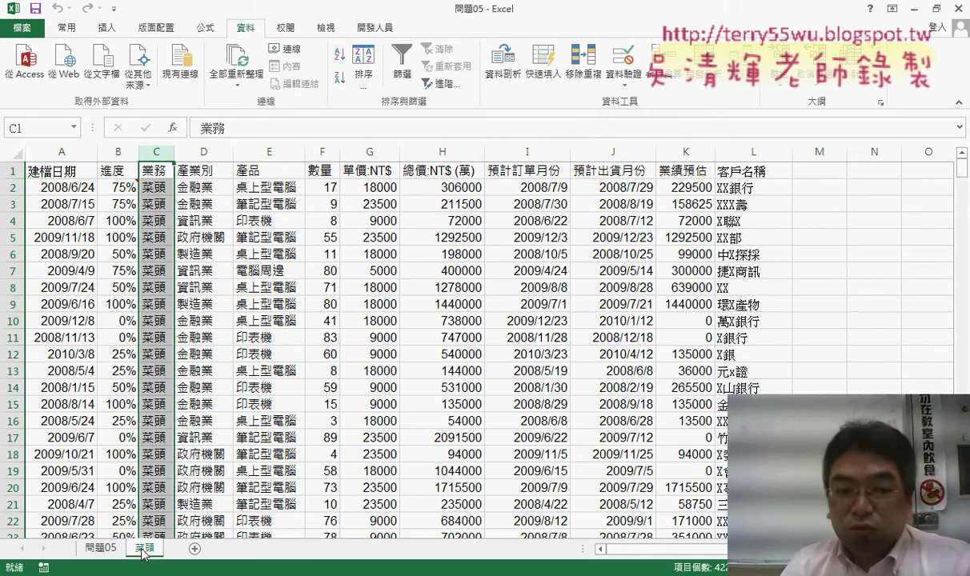
left_click(101, 548)
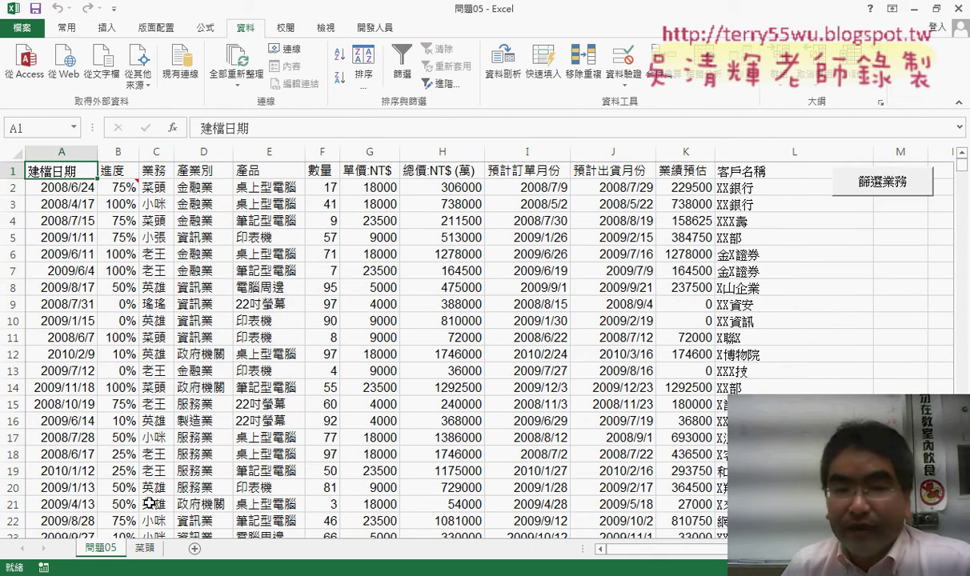
left_click(156, 170)
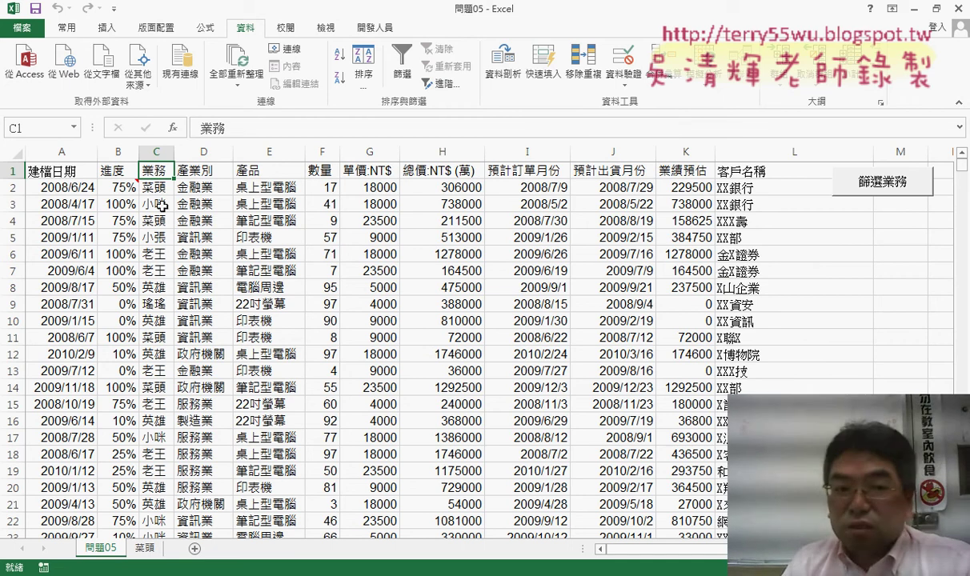
left_click(155, 204)
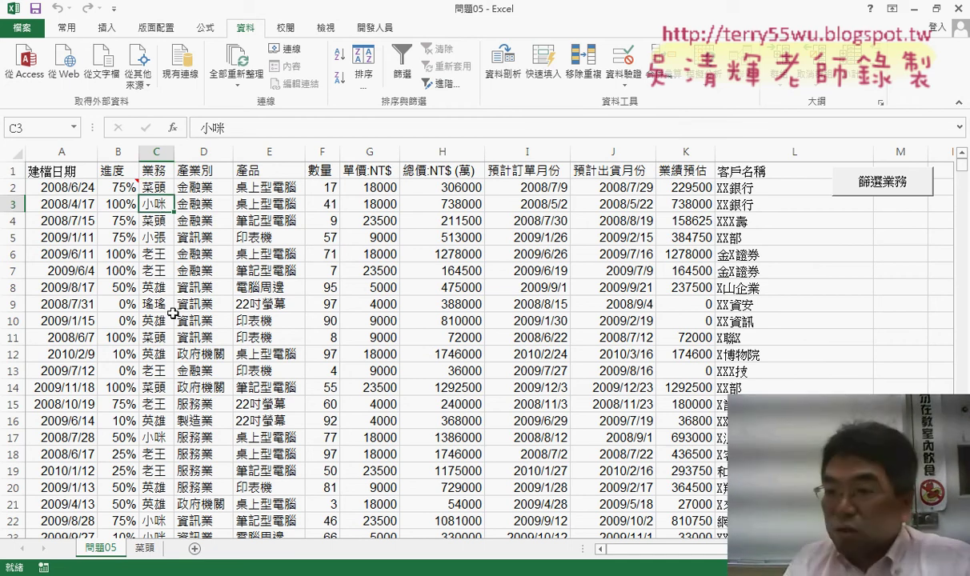
left_click(901, 193)
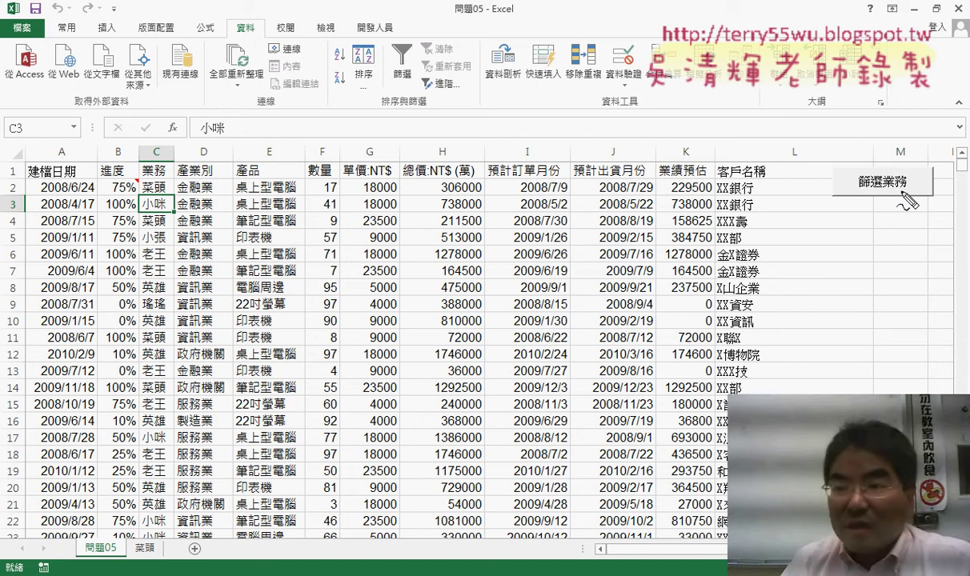
left_click_drag(872, 164, 901, 170)
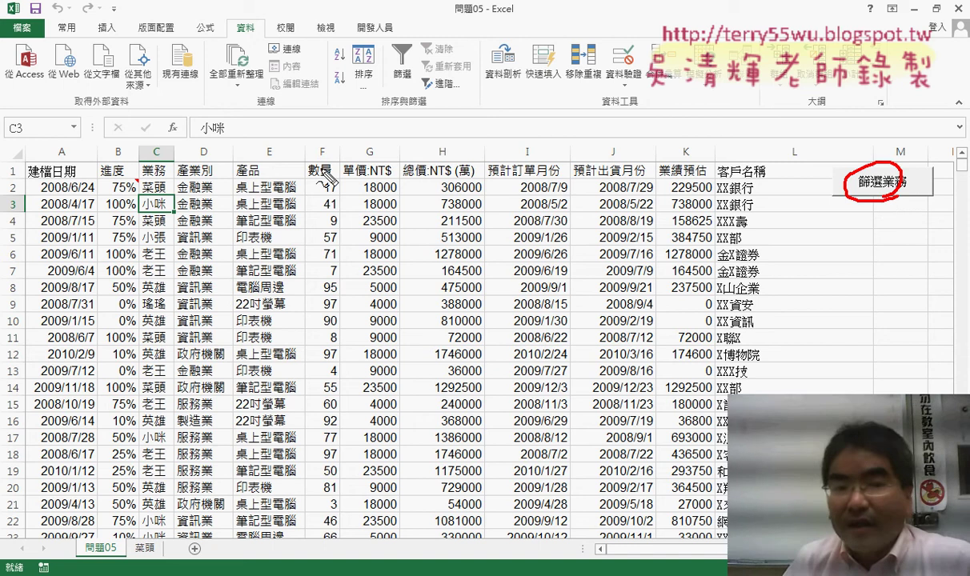
mouse_move(198, 183)
left_mouse_down()
mouse_move(211, 160)
mouse_move(248, 164)
left_mouse_up()
left_click_drag(696, 164, 740, 188)
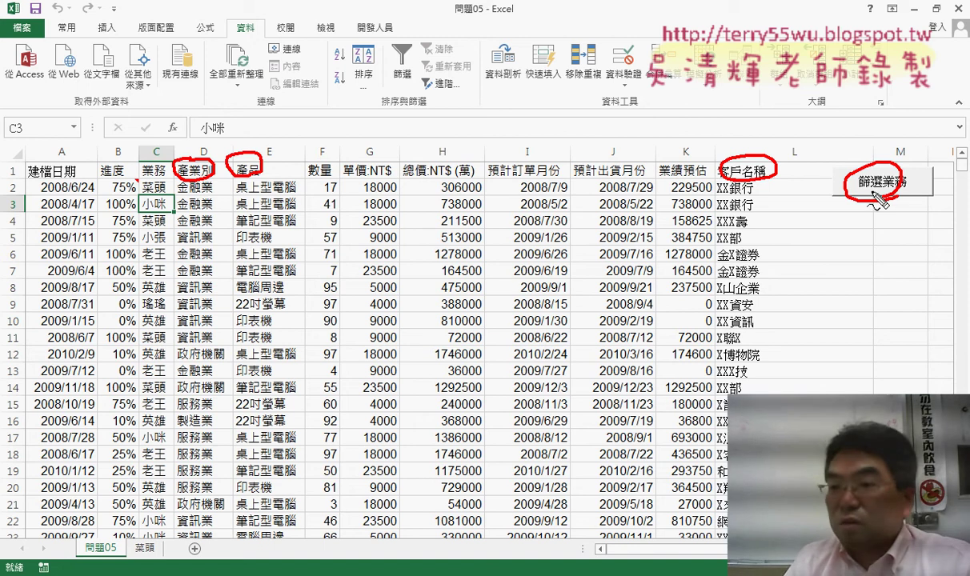
left_click_drag(875, 194, 894, 193)
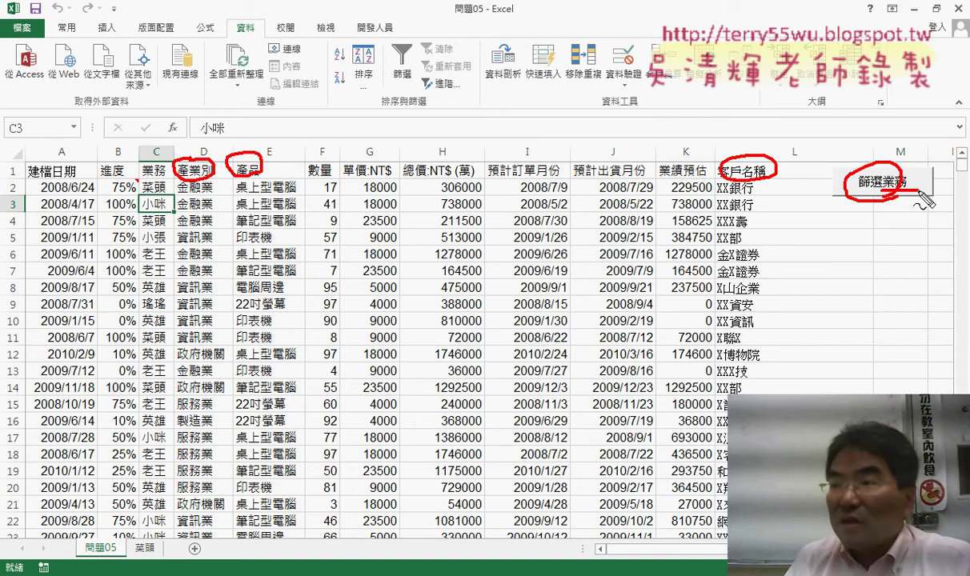
left_click_drag(919, 191, 882, 191)
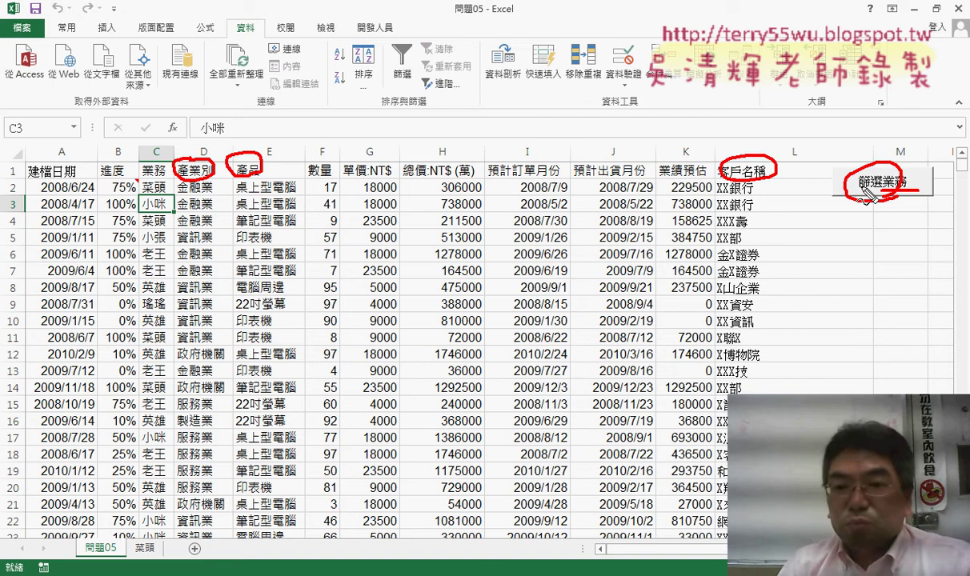
left_click_drag(85, 173, 31, 177)
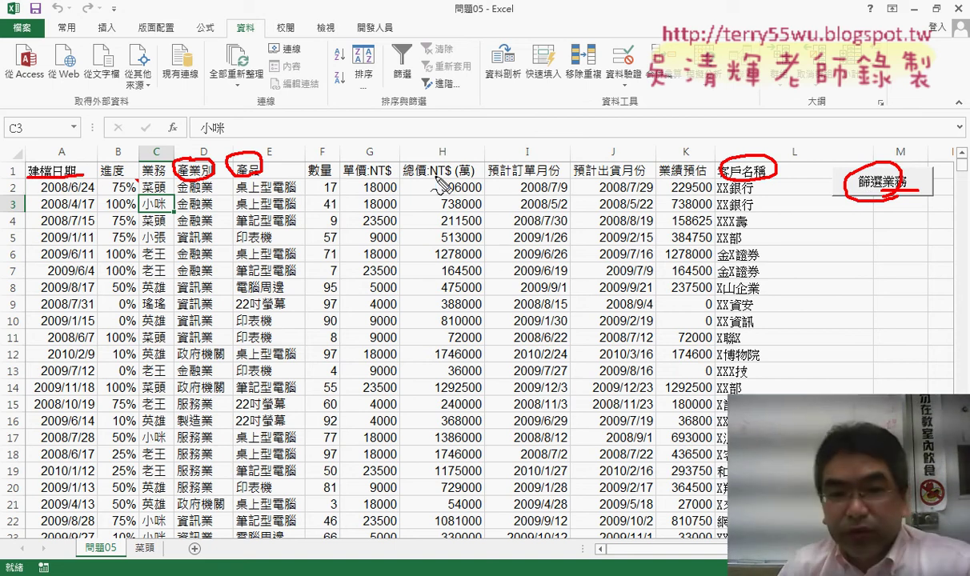
left_click_drag(456, 180, 394, 181)
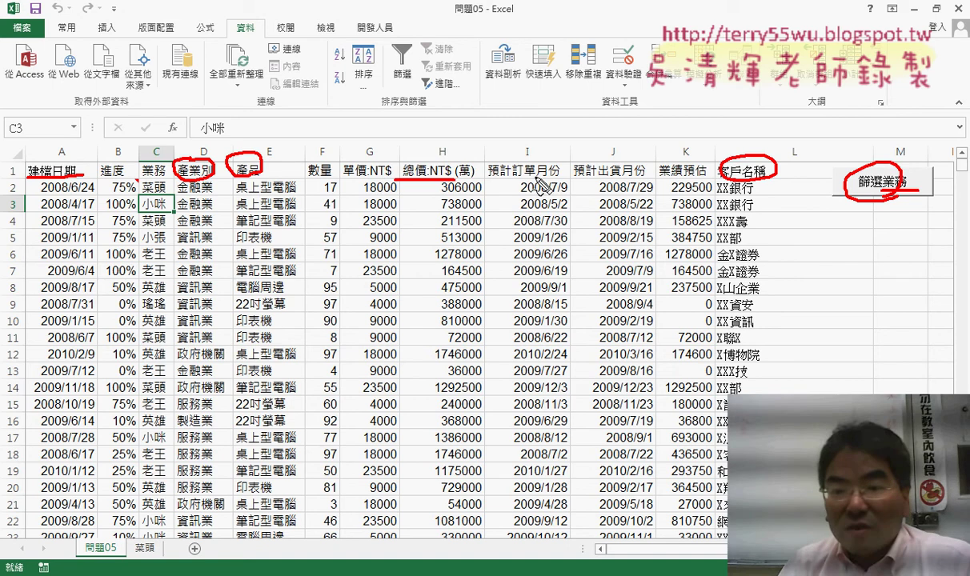
left_click_drag(560, 179, 488, 180)
mouse_move(698, 180)
left_mouse_down()
mouse_move(709, 182)
mouse_move(652, 185)
left_mouse_up()
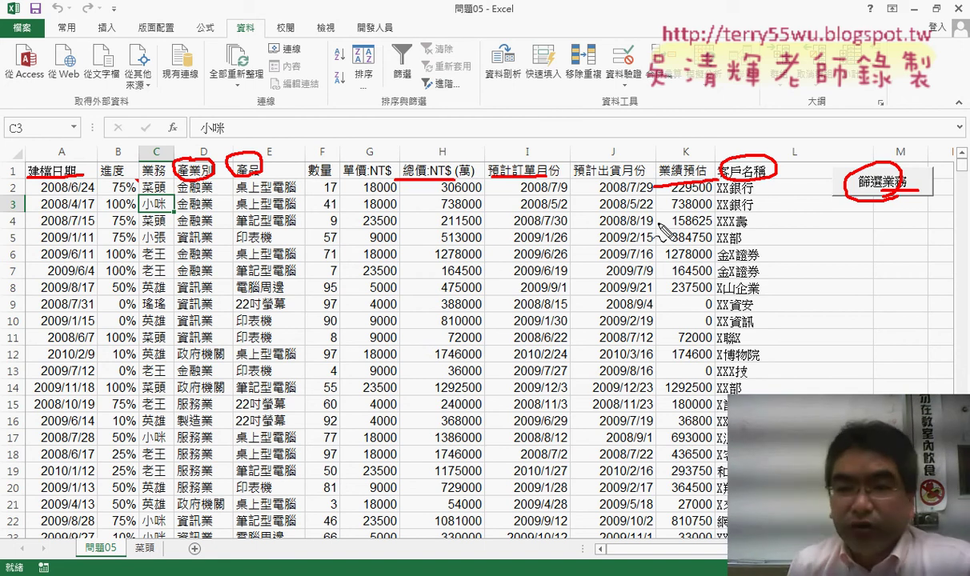
key("Escape")
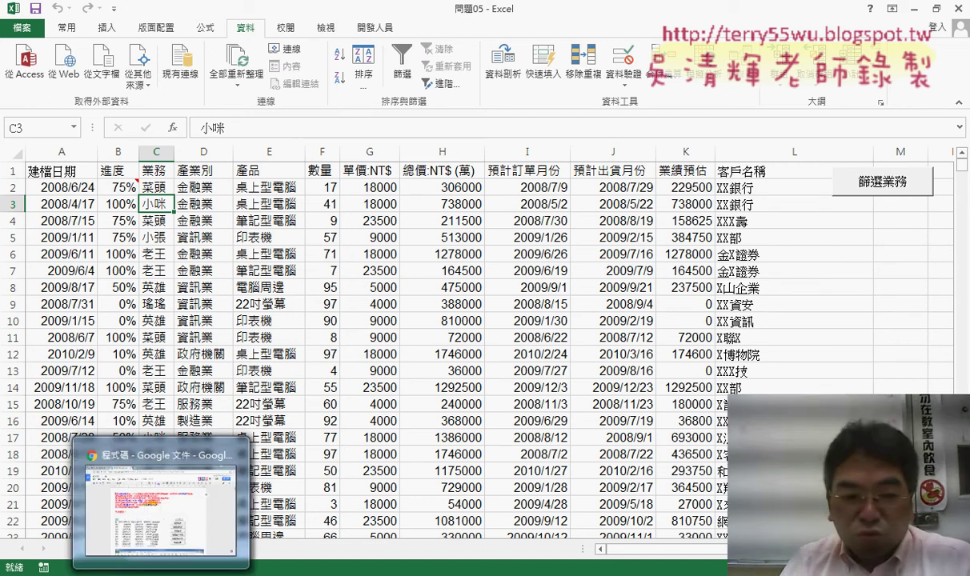
Switch to the Google Docs notes and select the screenshot under 完成畫面.
left_click(152, 465)
scroll(470, 254, "down", 3)
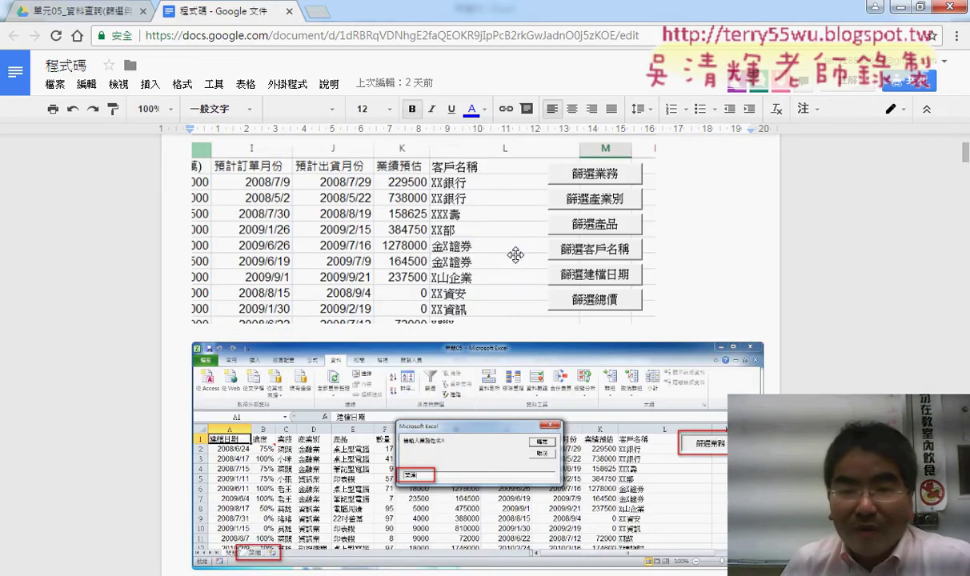
scroll(513, 255, "down", 1)
scroll(566, 209, "up", 1)
scroll(240, 187, "up", 1)
left_click(240, 187)
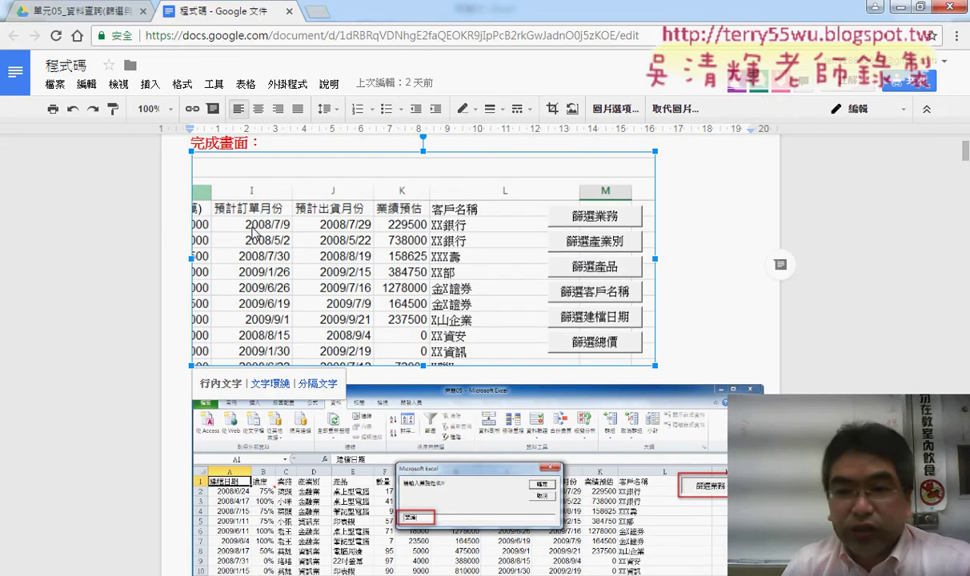
Give the screenshot a red border with 1pt weight.
left_click(462, 110)
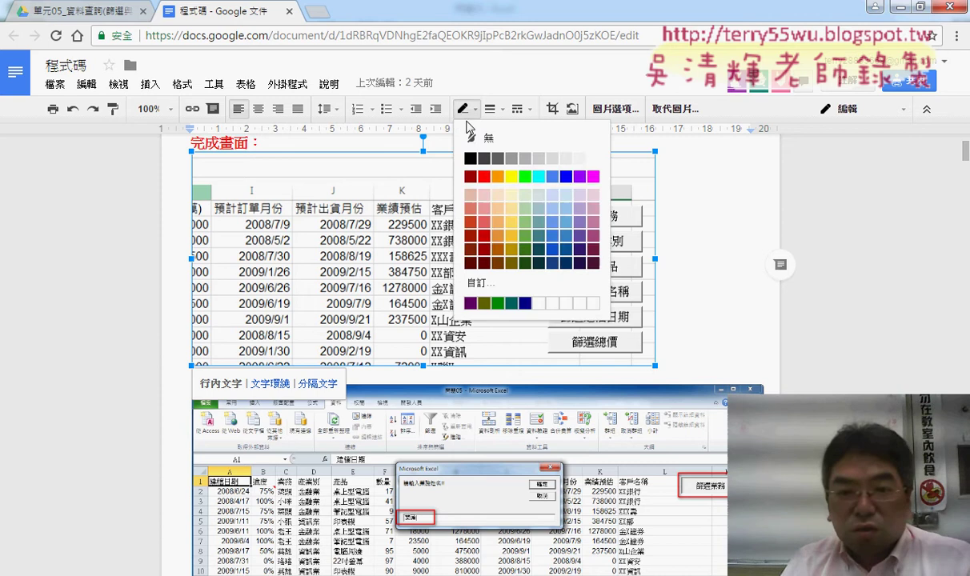
left_click(461, 173)
left_click(490, 109)
left_click(510, 137)
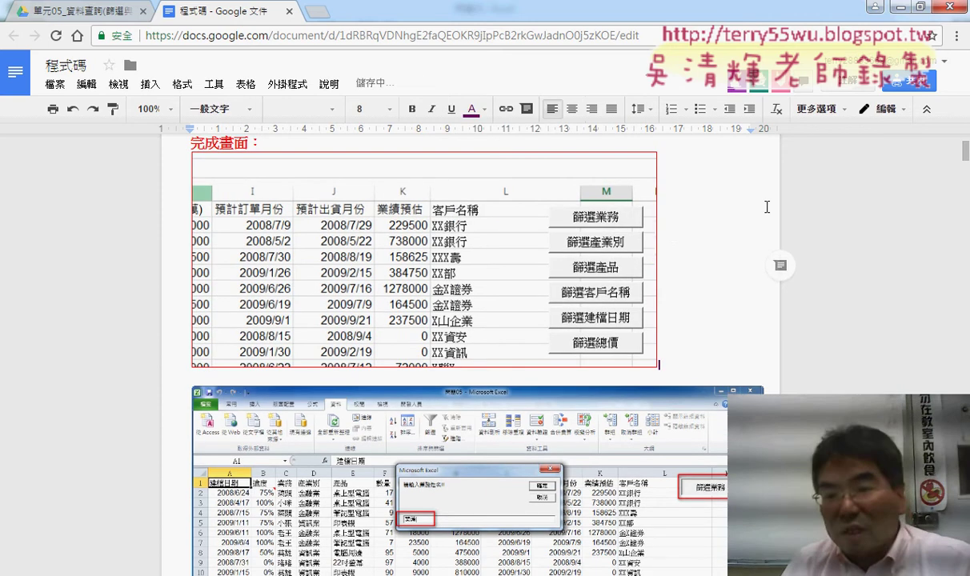
left_click(743, 251)
scroll(677, 238, "down", 1)
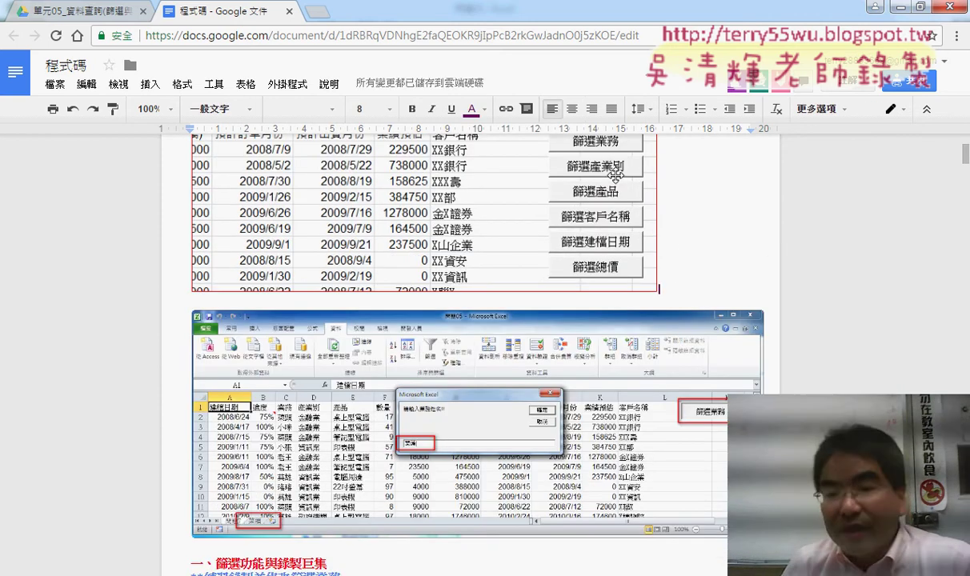
Review the Sub 篩選業務 code, highlighting the InputBox line, macro name and AutoFilter, then return to Excel.
scroll(678, 275, "down", 2)
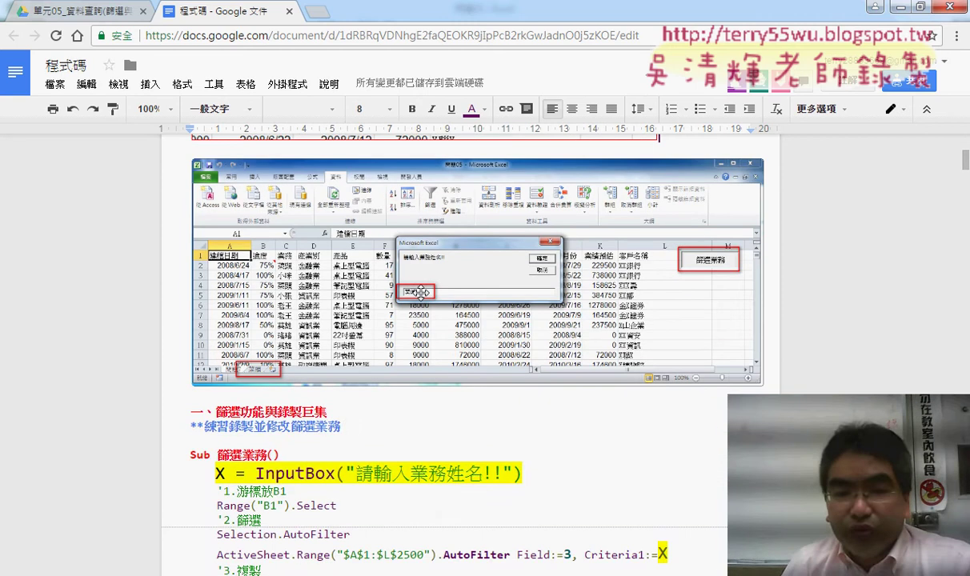
scroll(619, 272, "down", 1)
scroll(620, 270, "down", 2)
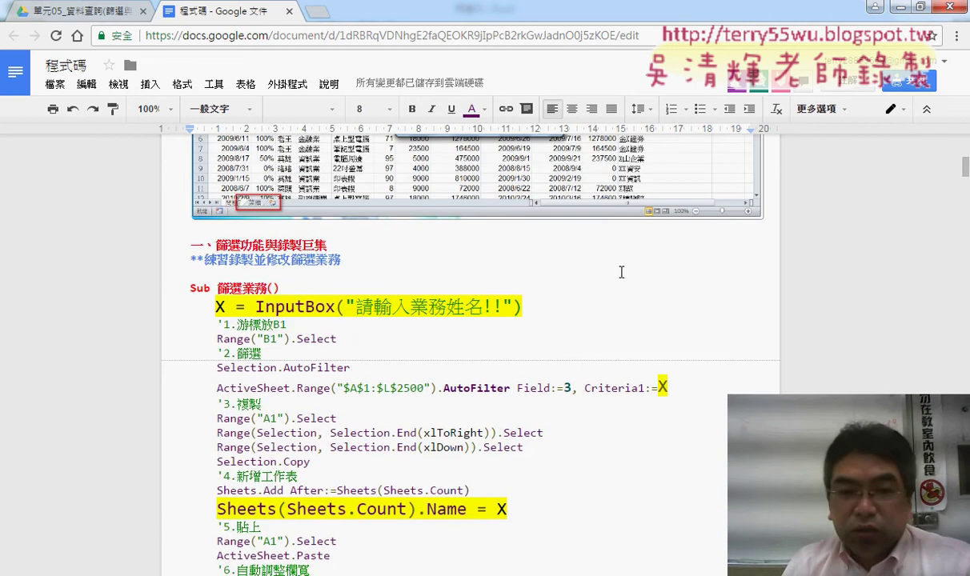
scroll(561, 256, "down", 1)
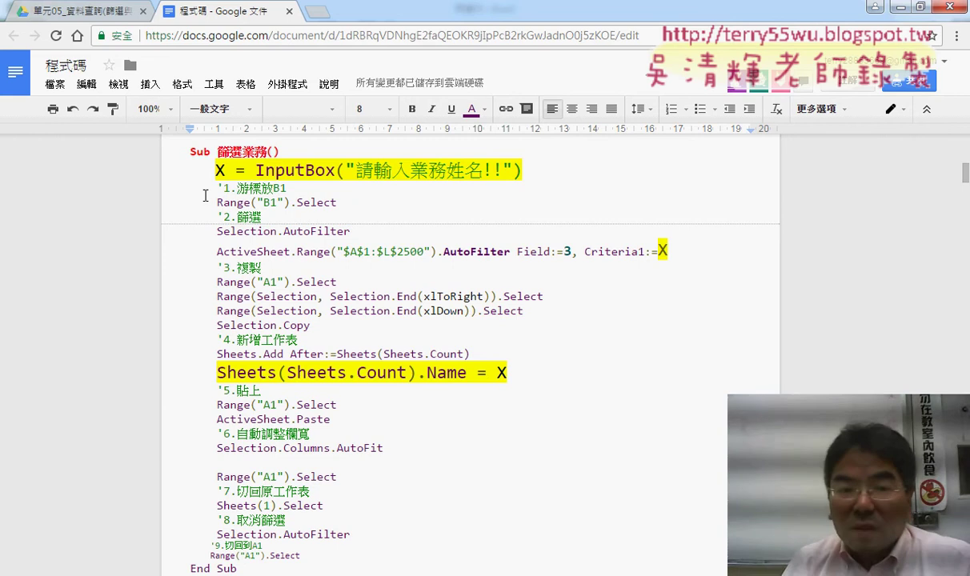
left_click(259, 178)
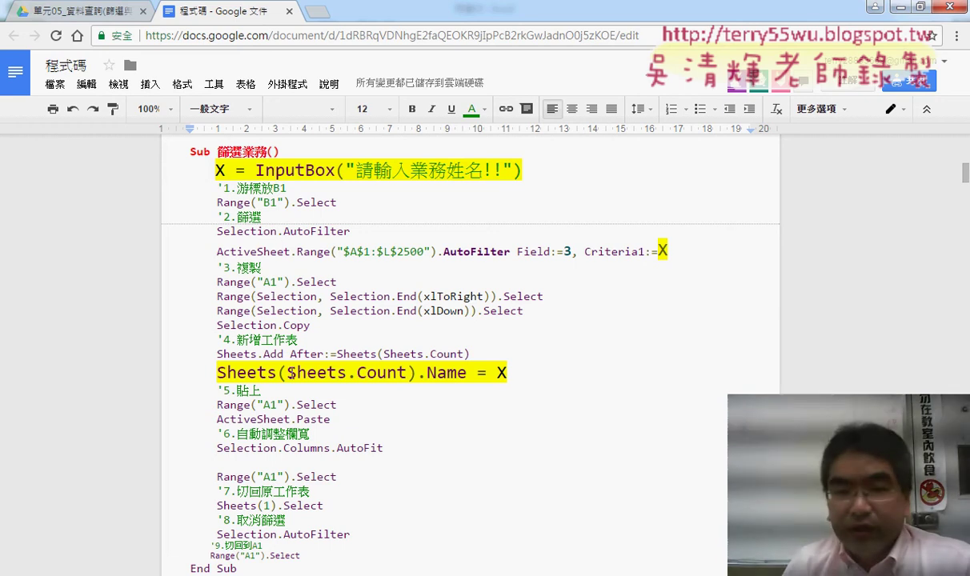
left_click_drag(217, 151, 268, 152)
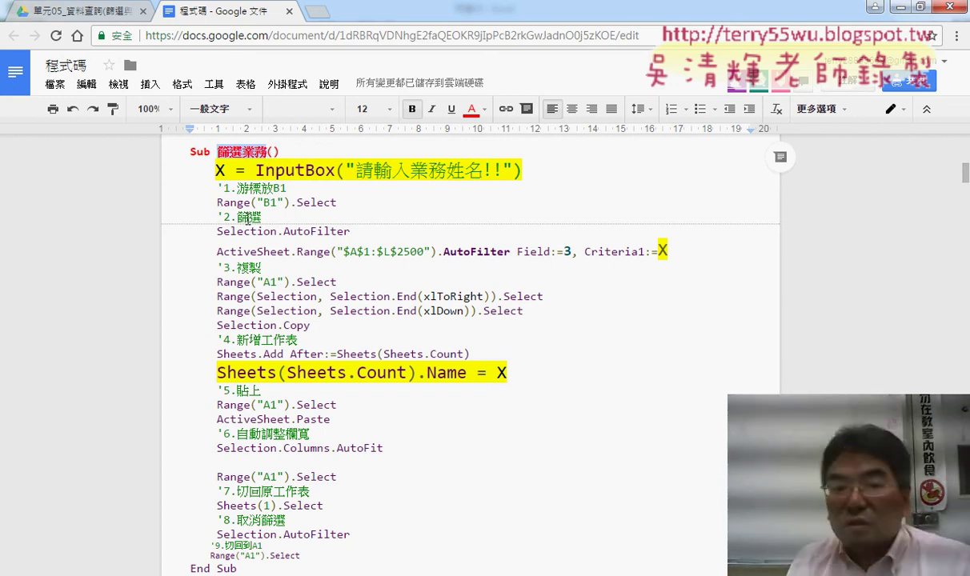
left_click_drag(283, 232, 358, 232)
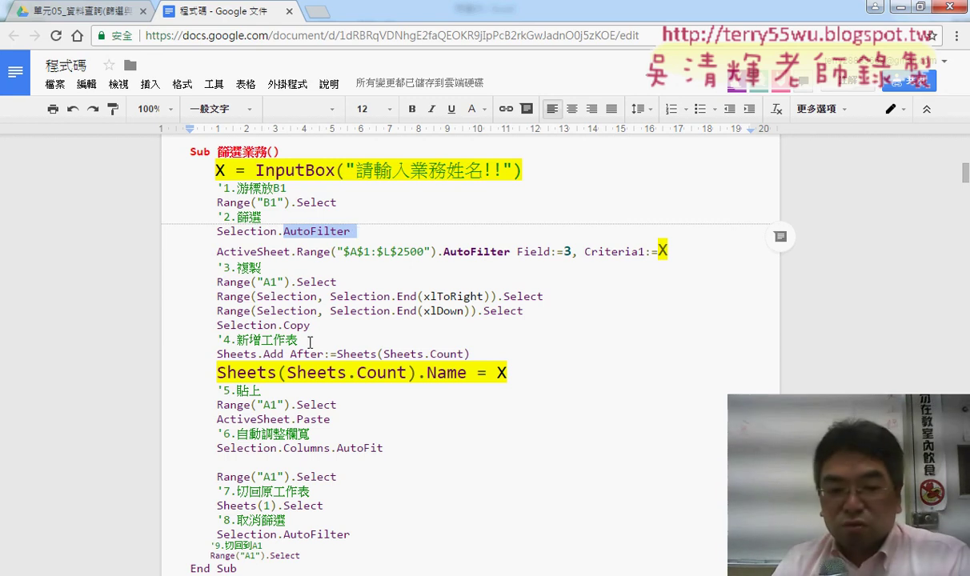
key("alt+Tab")
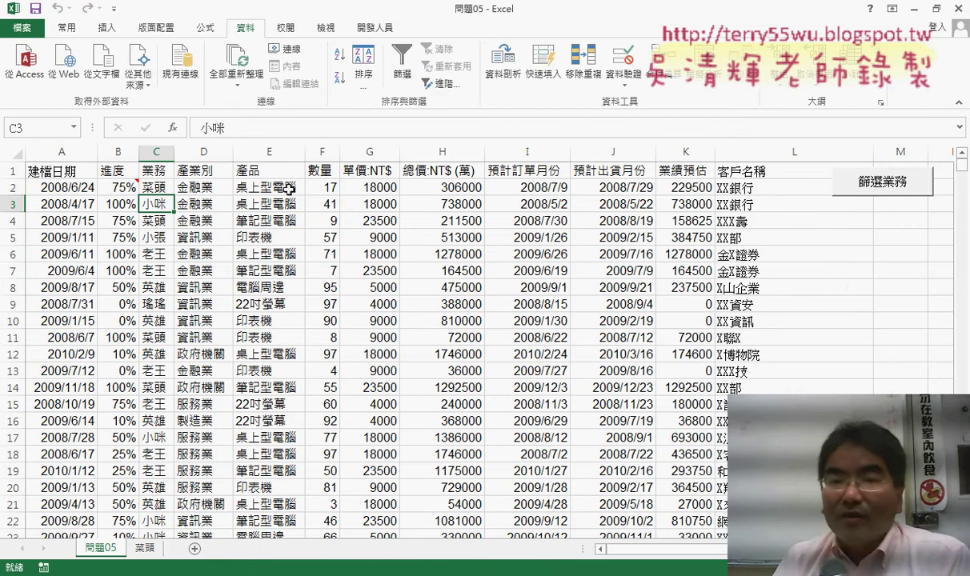
Start recording a new macro named 篩選業務2, copying the base name from the Google Docs code.
left_click(368, 28)
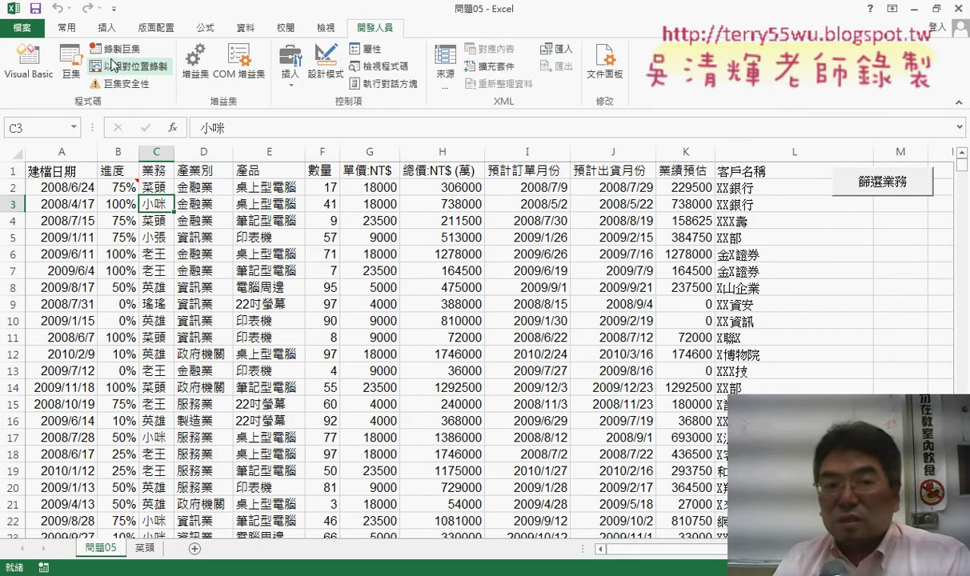
left_click(120, 49)
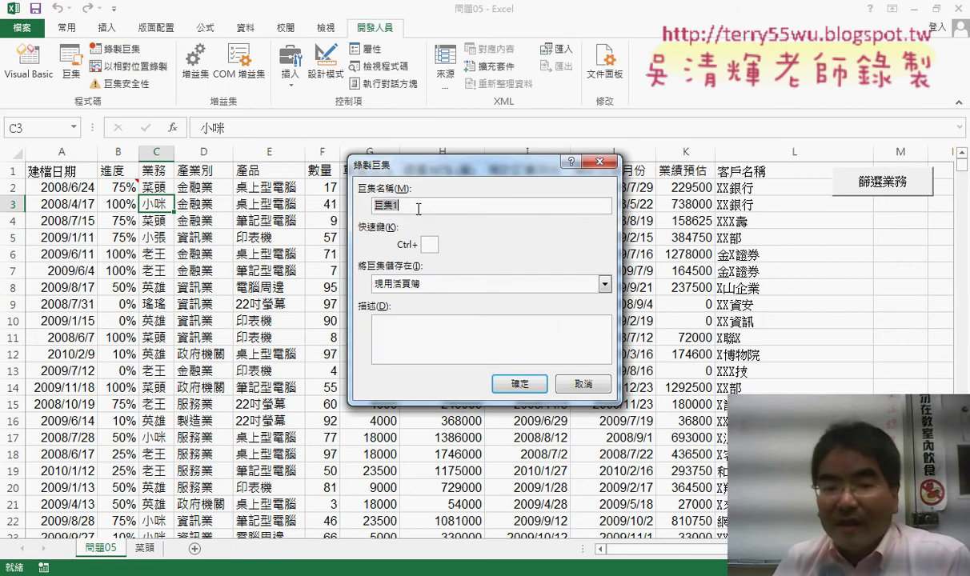
key("alt+Tab")
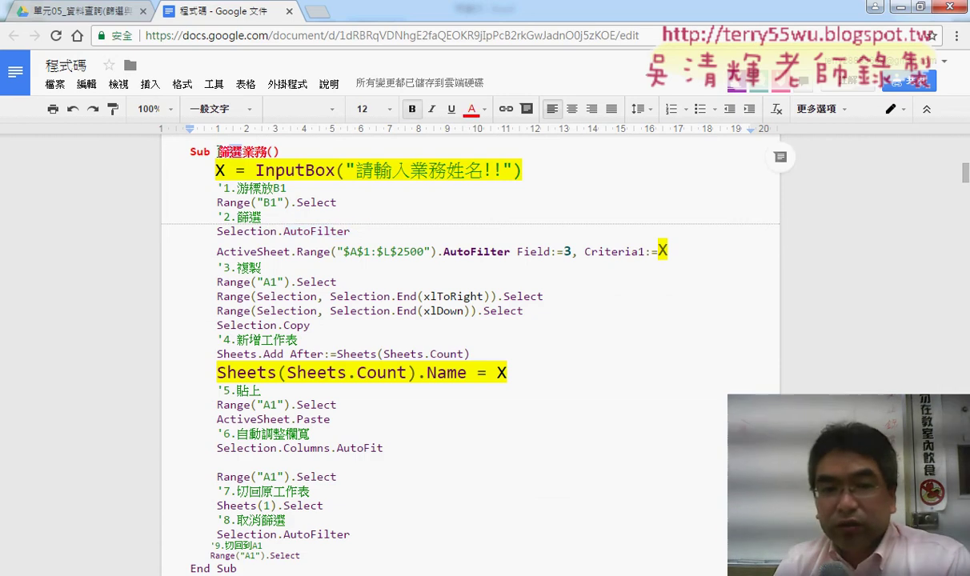
left_click_drag(216, 151, 266, 151)
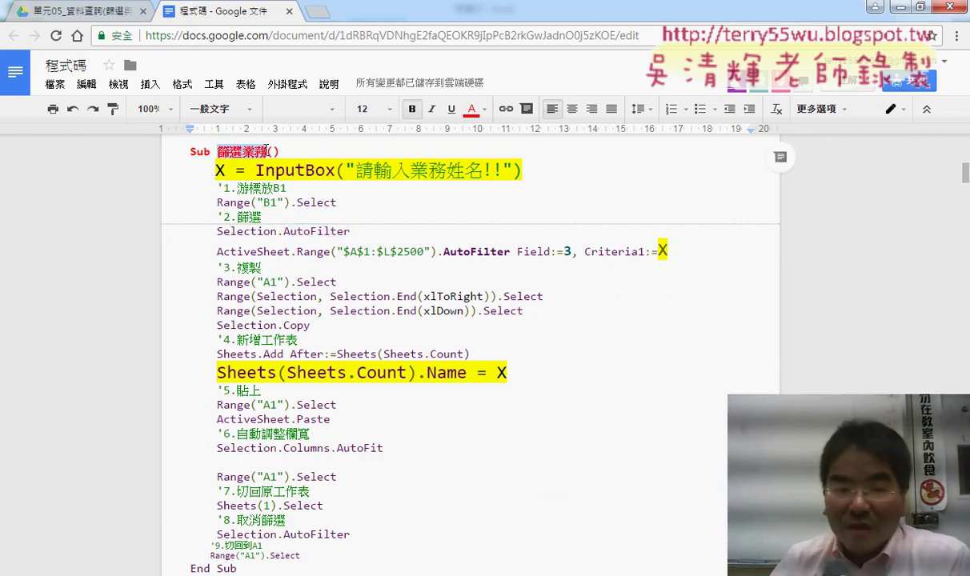
key("ctrl+c")
key("alt+Tab")
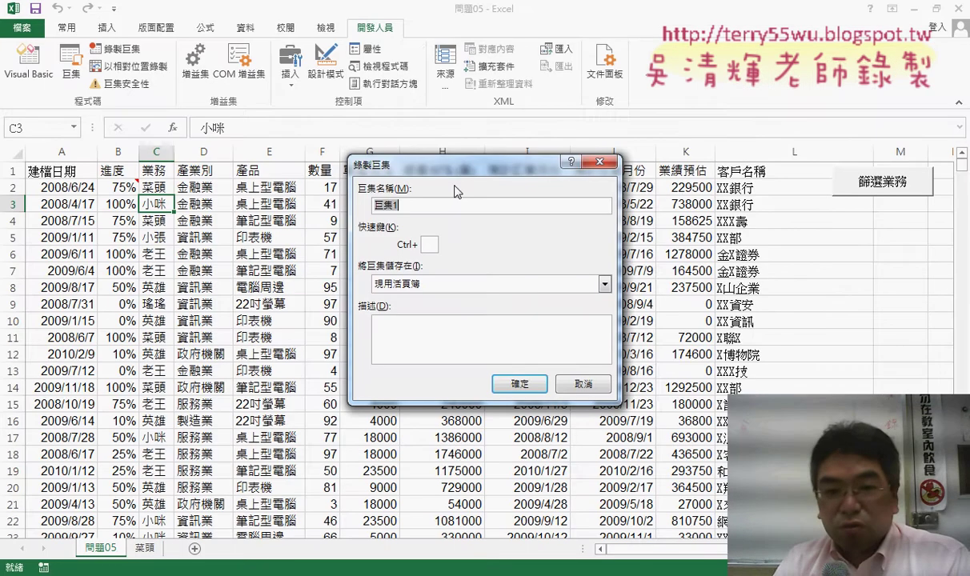
right_click(397, 207)
left_click(435, 253)
type("2")
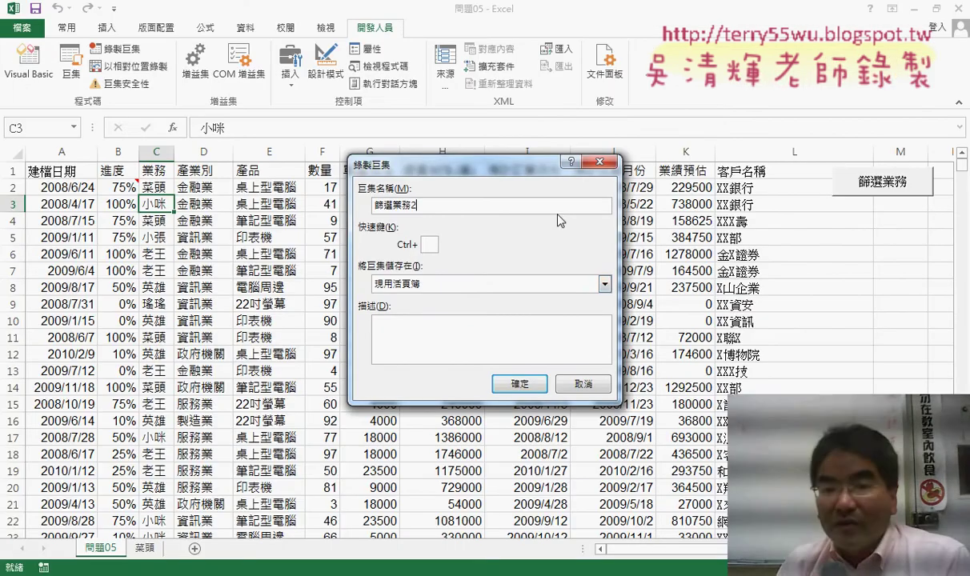
left_click(532, 387)
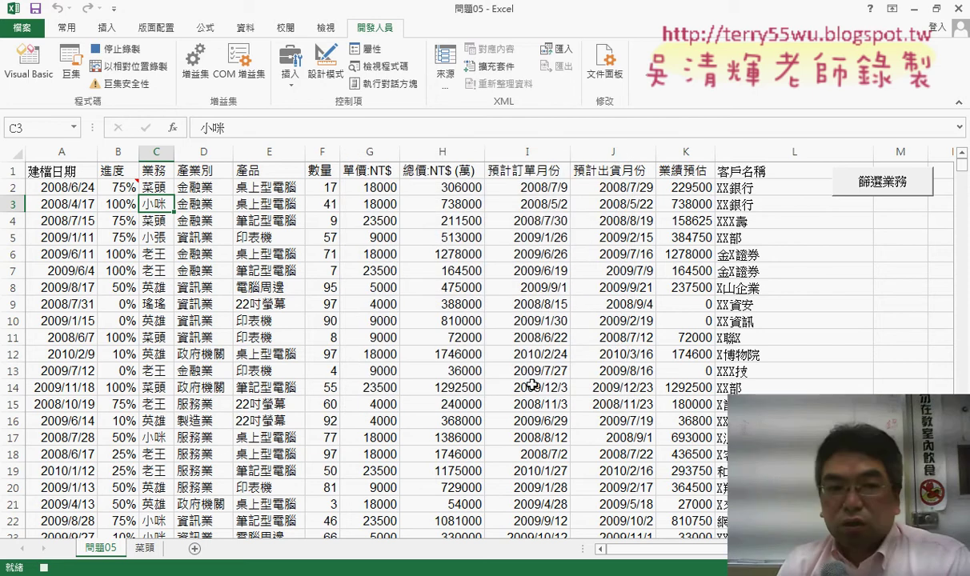
Filter the 業務 column to show only 菜頭's rows.
left_click(164, 172)
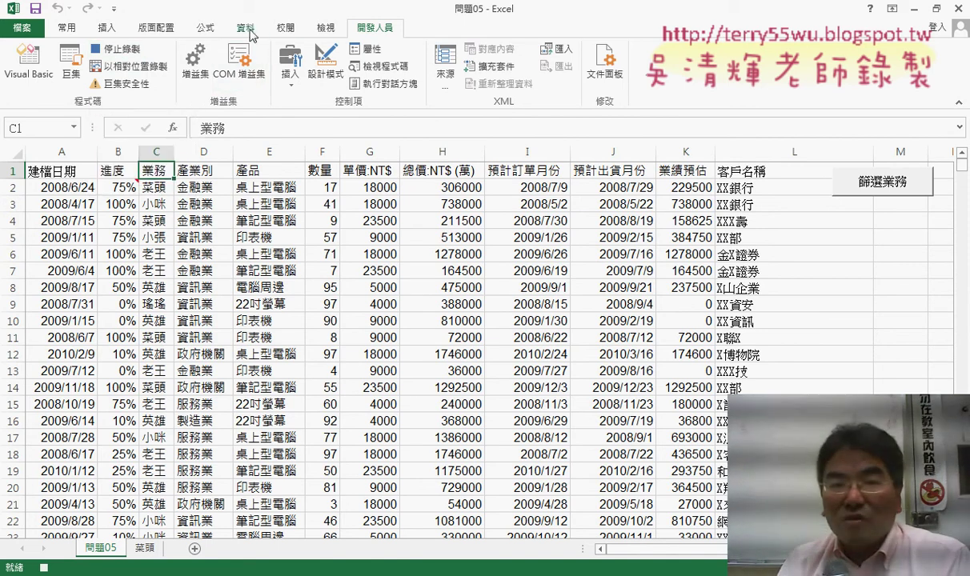
left_click(250, 31)
left_click(402, 64)
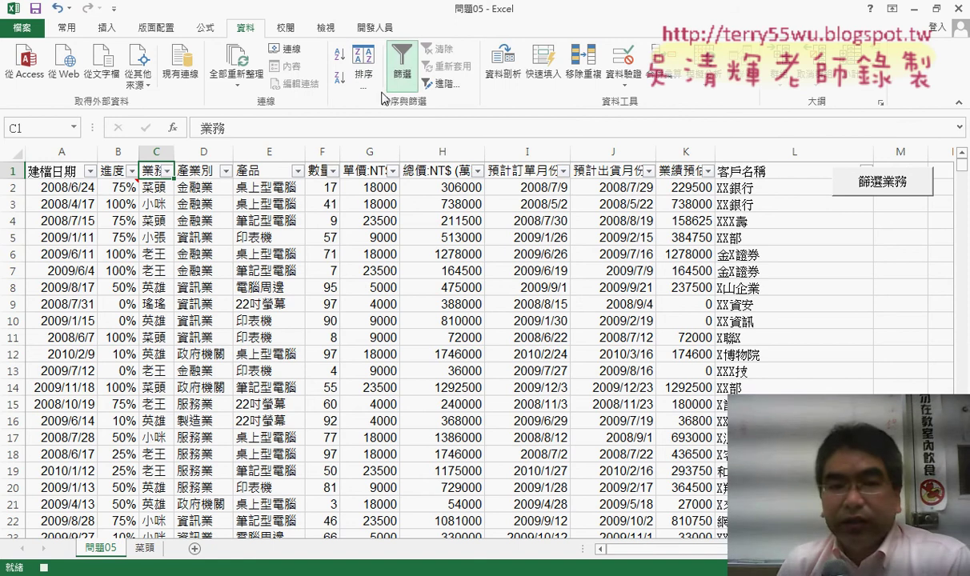
left_click(168, 172)
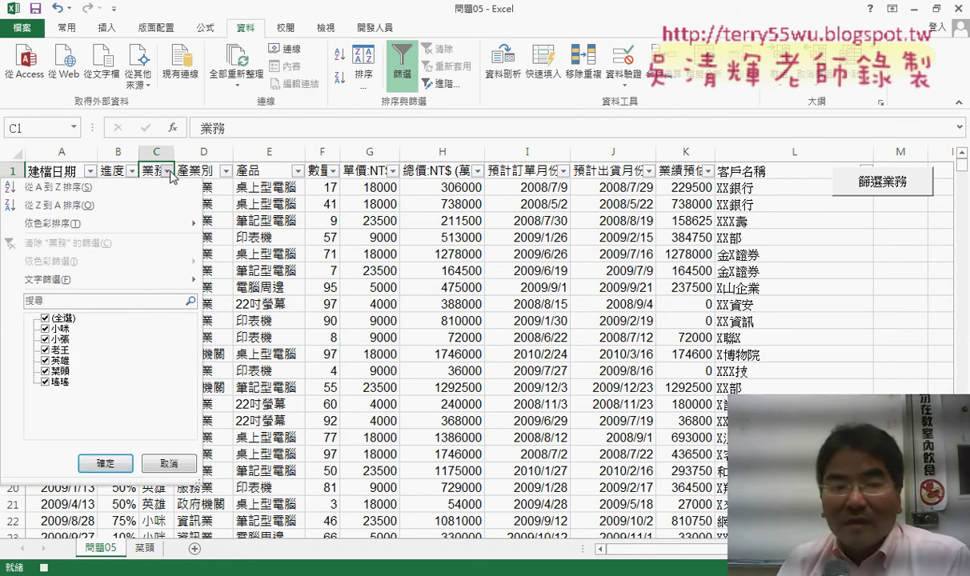
left_click(46, 319)
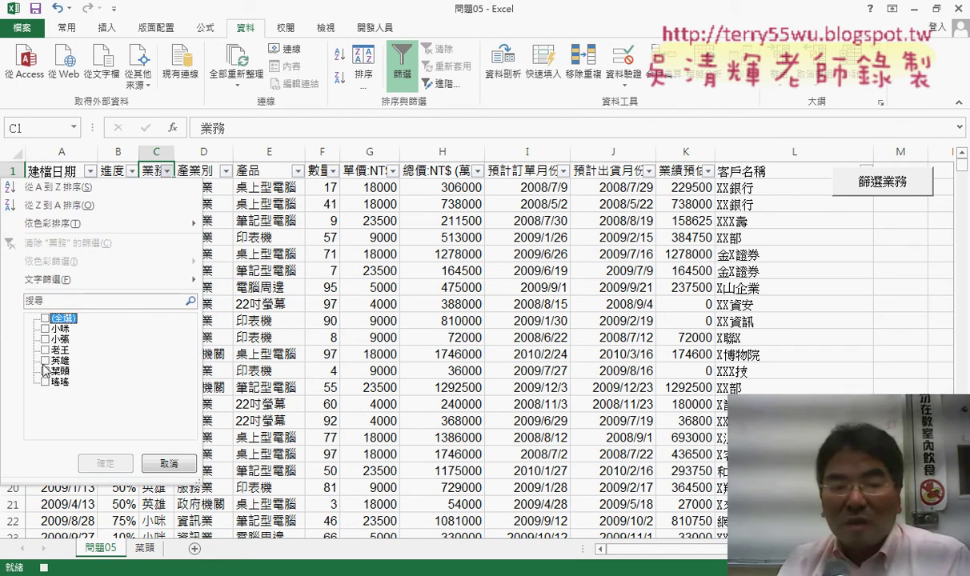
left_click(46, 372)
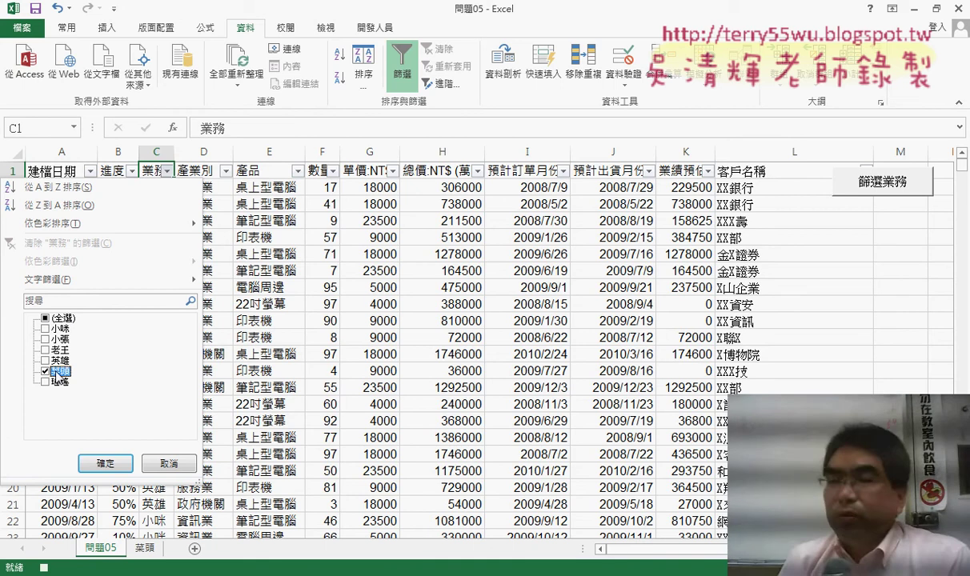
left_click(105, 463)
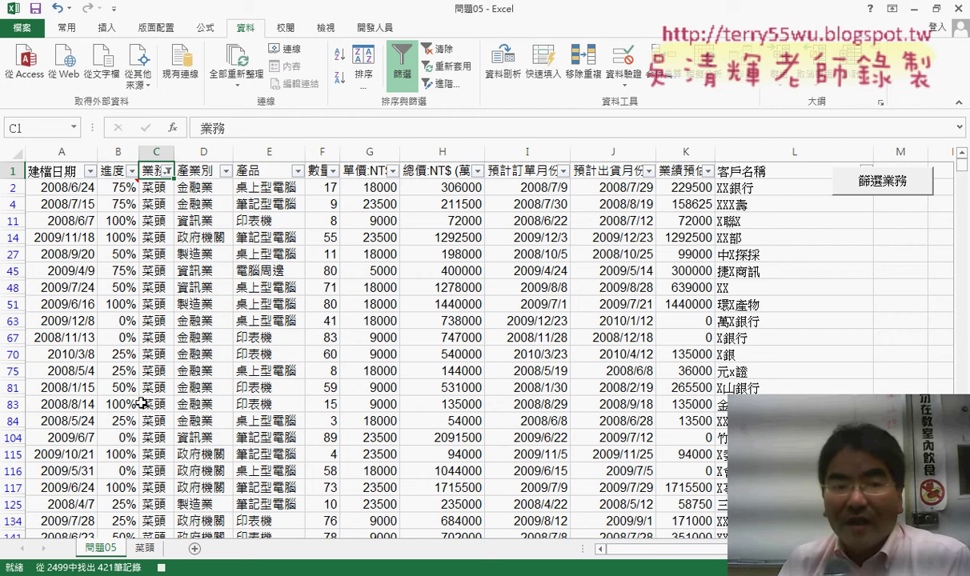
Select the whole filtered table from A1 and copy it.
left_click(54, 173)
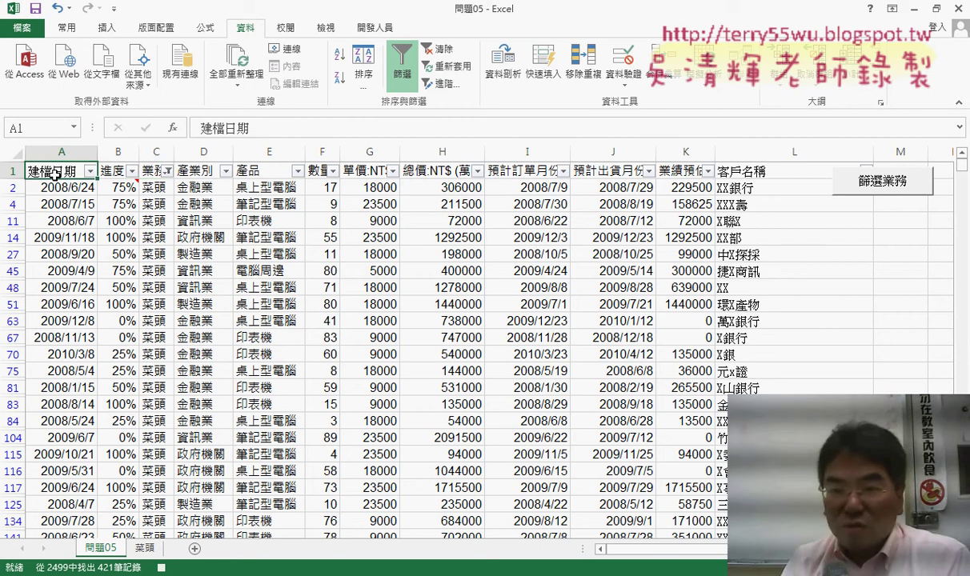
key("ctrl+shift+Right")
key("ctrl+shift+Down")
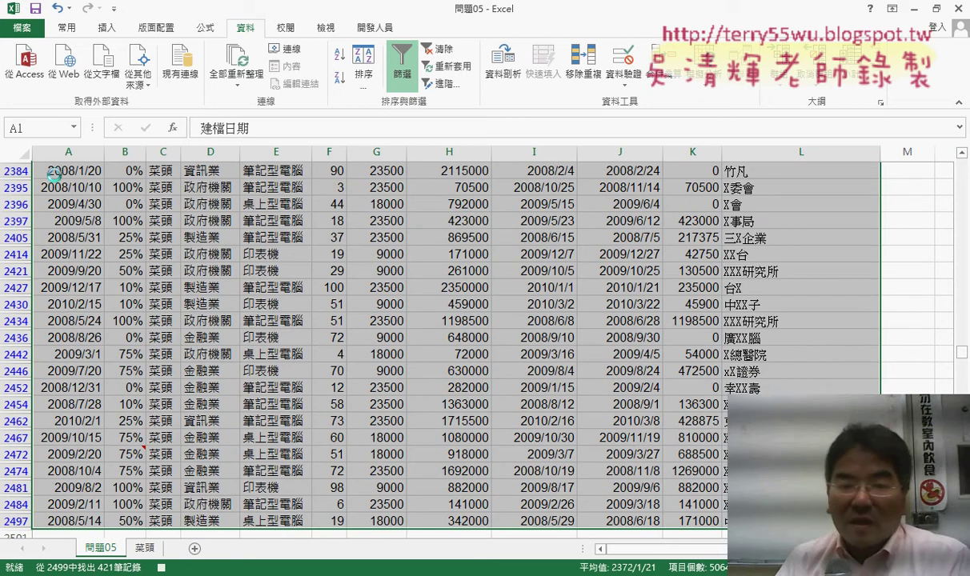
key("ctrl+c")
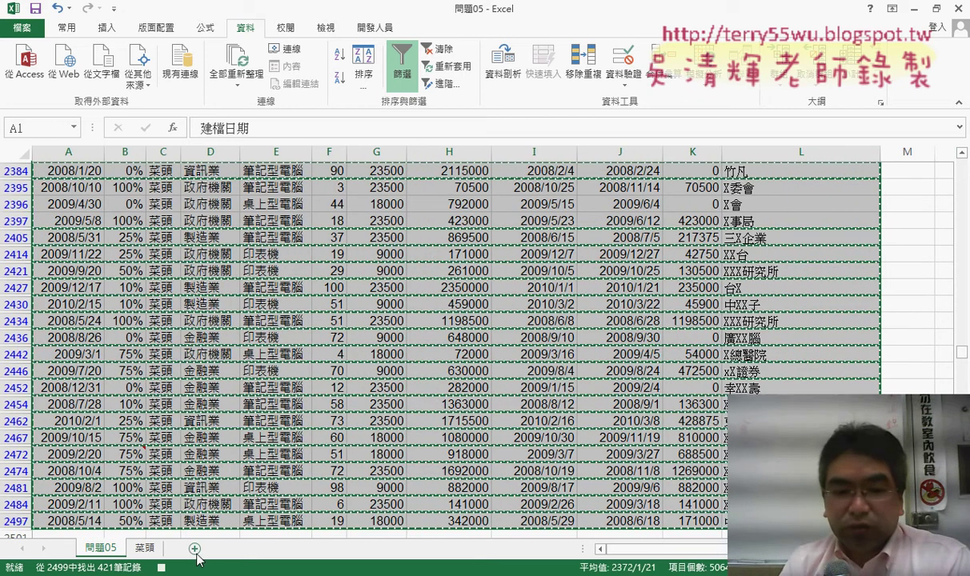
Paste the filtered rows into a new sheet and auto-fit the column widths.
left_click(195, 548)
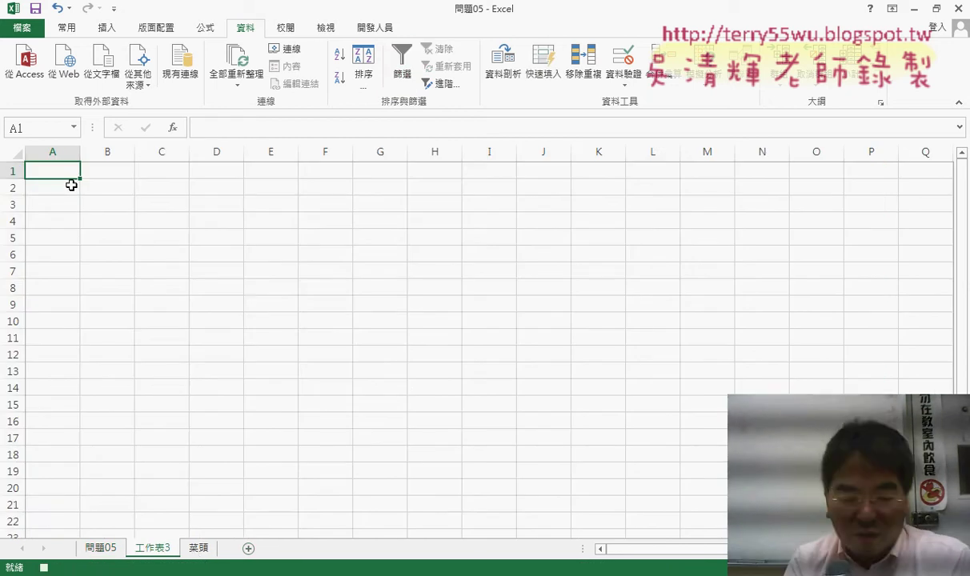
key("ctrl+v")
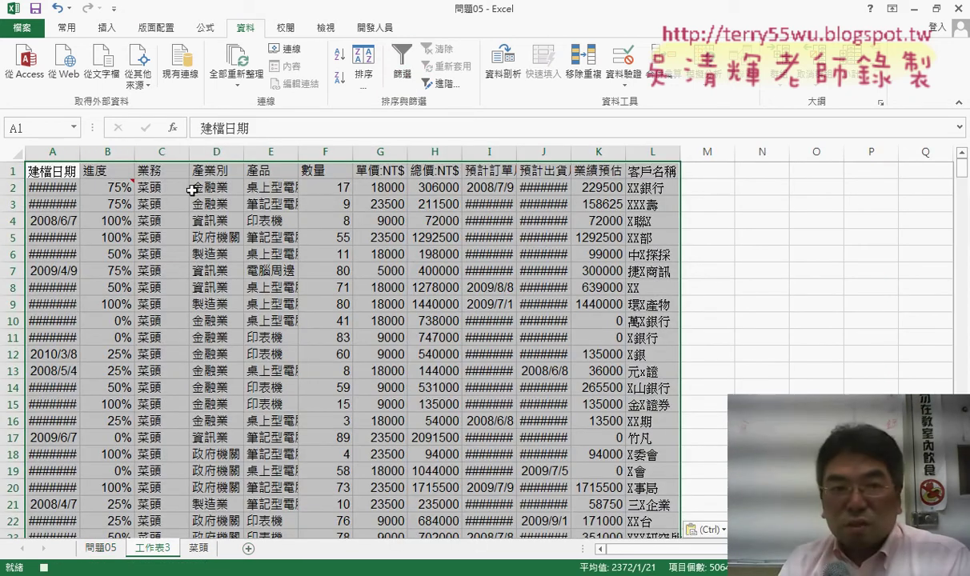
left_click(68, 27)
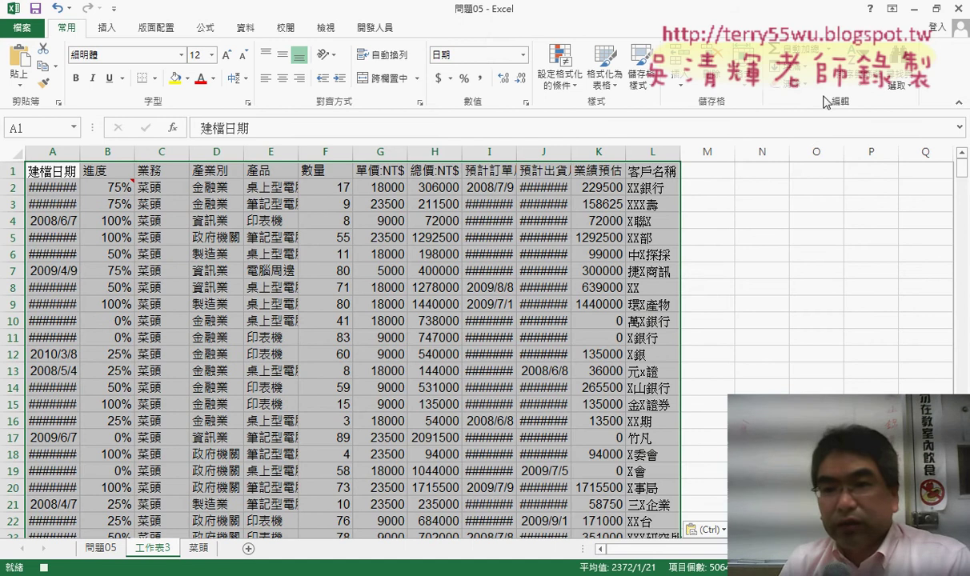
left_click(745, 77)
left_click(761, 176)
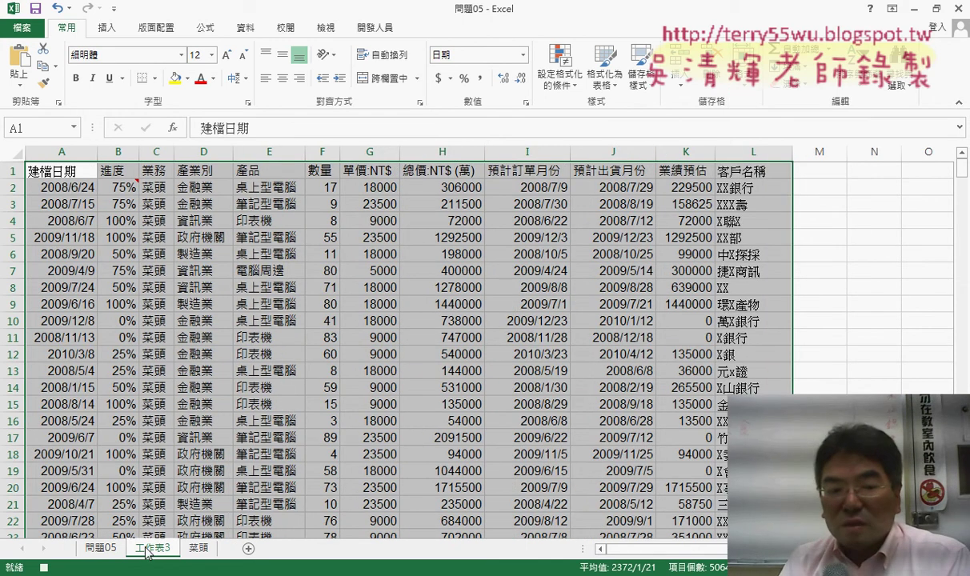
Rename the new sheet 菜頭2, then go back to 問題05.
left_click_drag(146, 549, 197, 548)
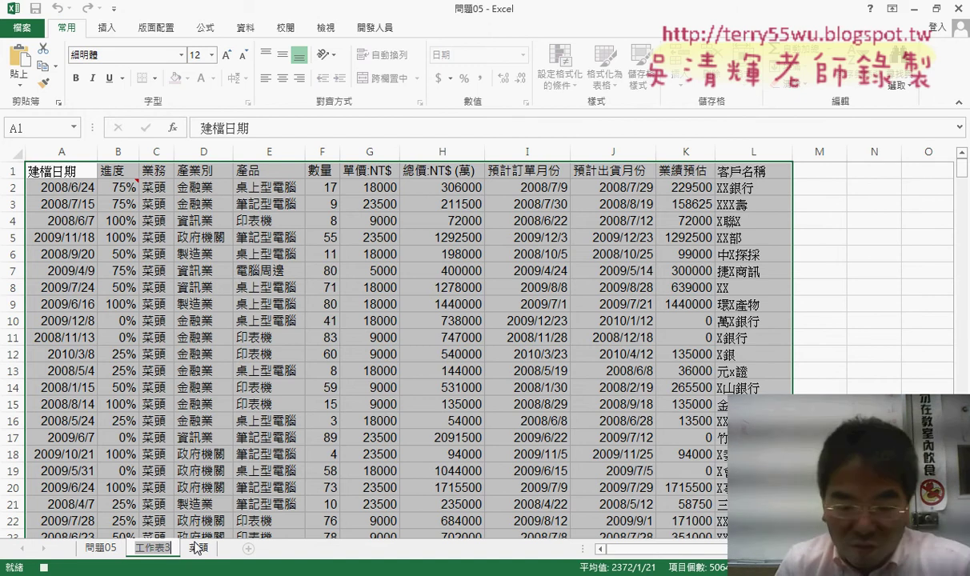
type("剃")
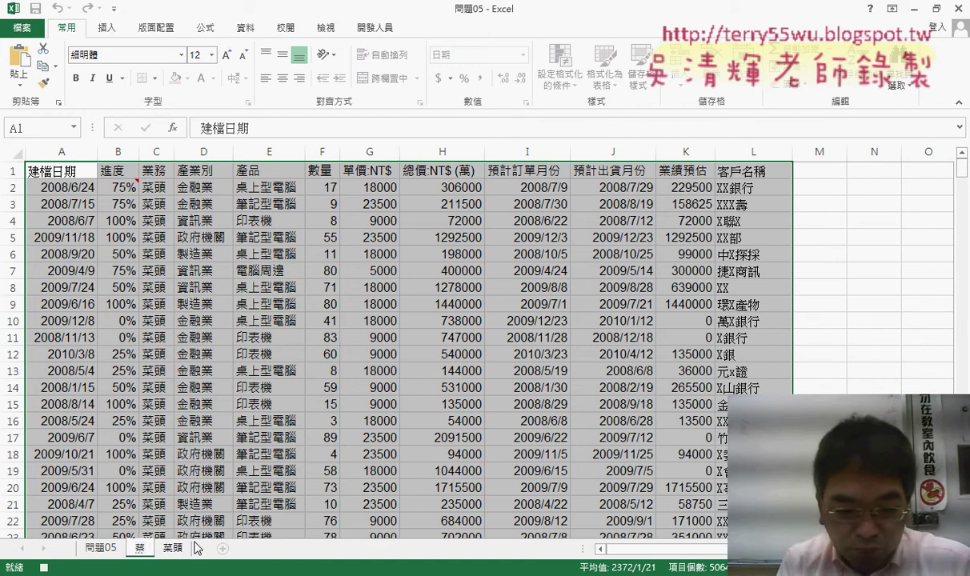
type("菜頭")
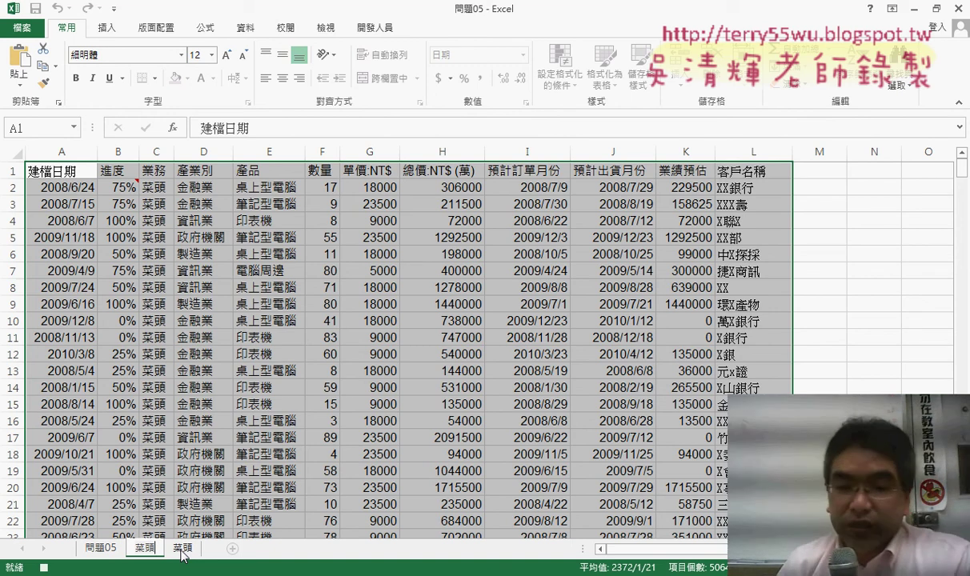
type("2")
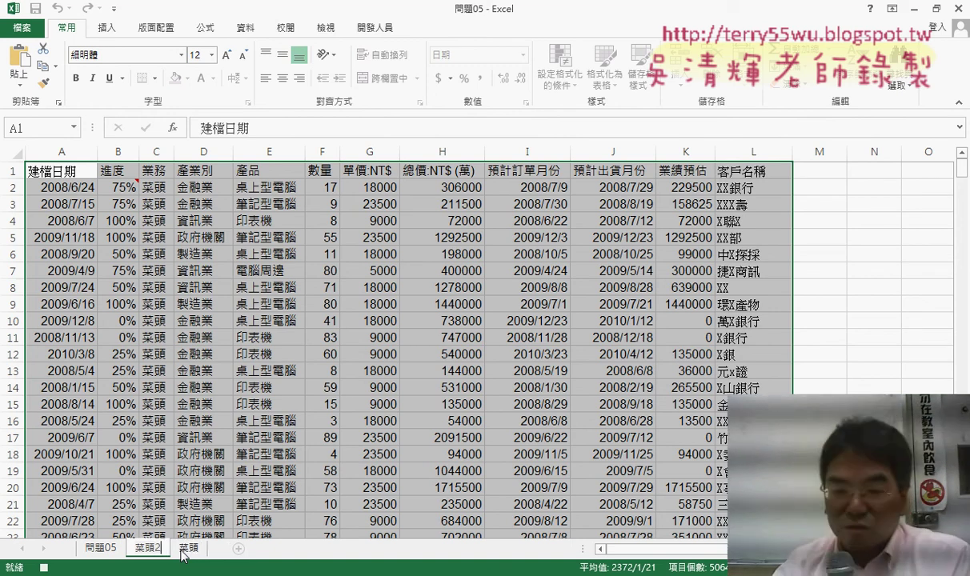
key("Return")
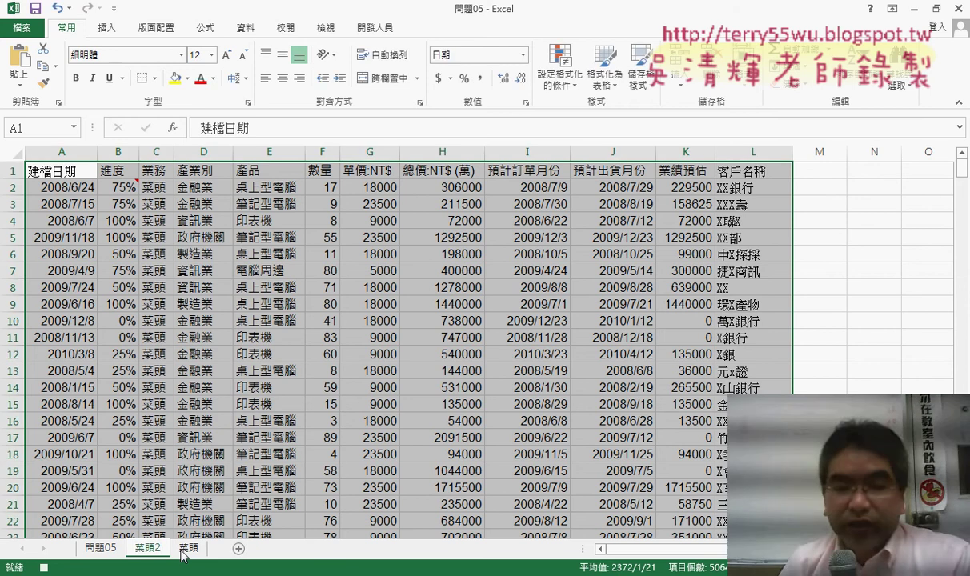
left_click(98, 548)
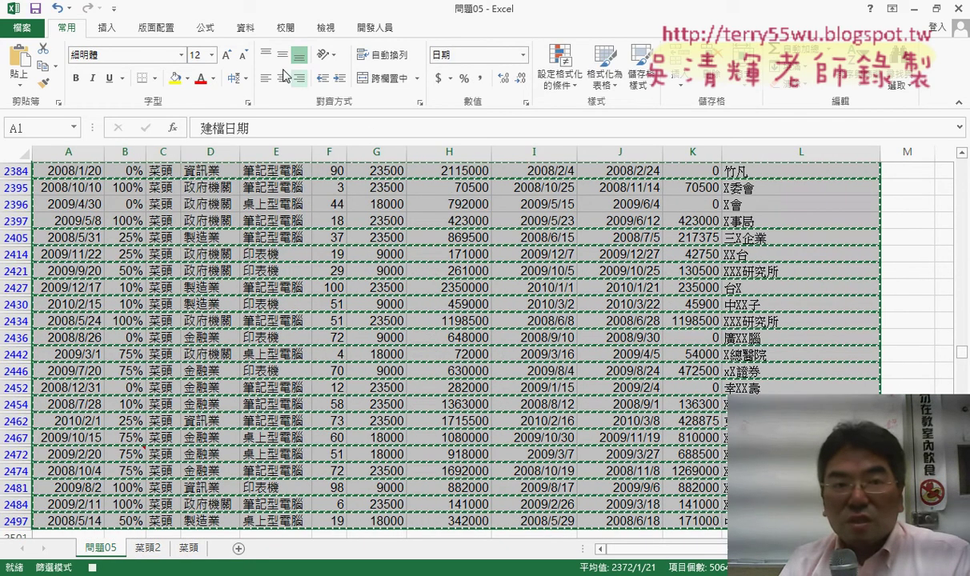
Turn off the 問題05 filter so all rows show, and return to cell A1.
left_click(245, 28)
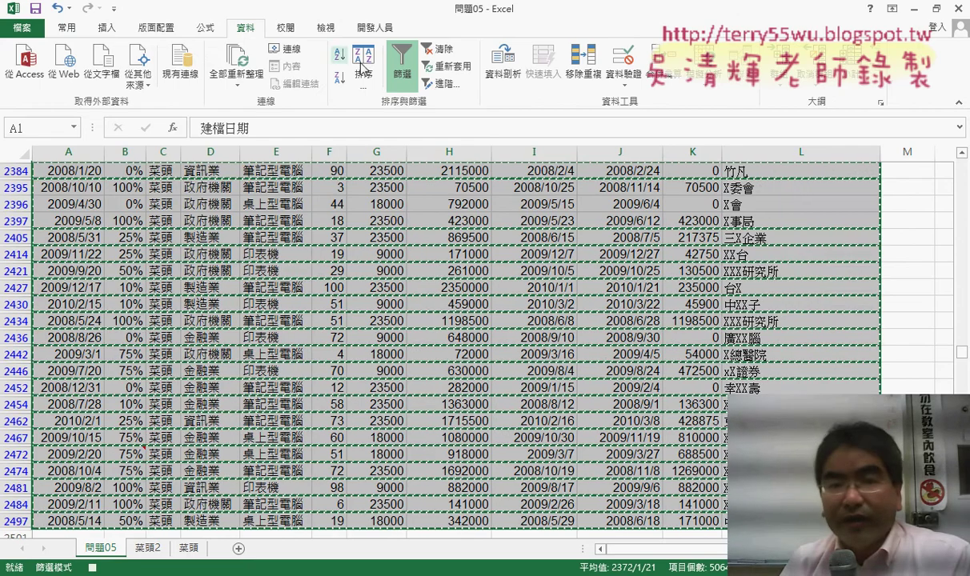
left_click(402, 64)
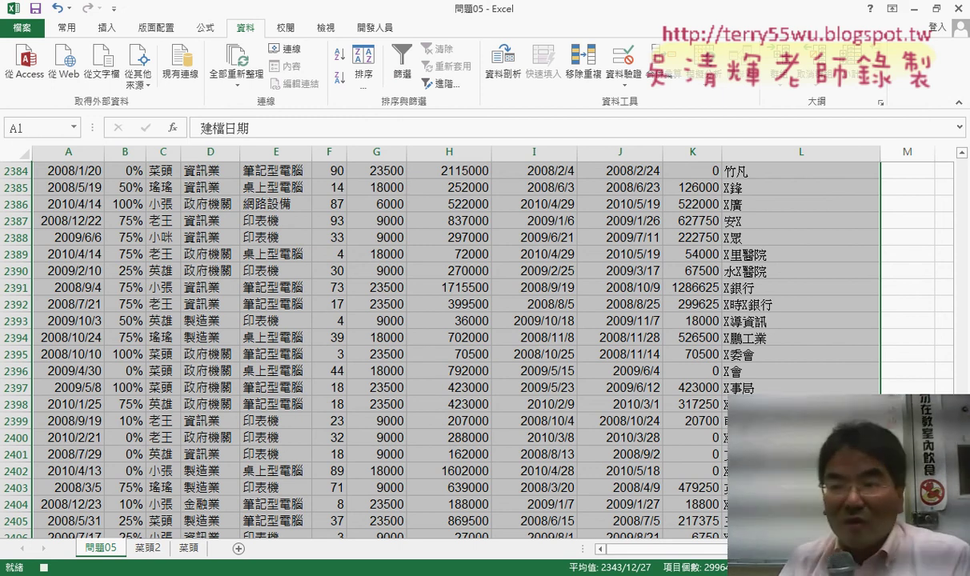
key("ctrl+BackSpace")
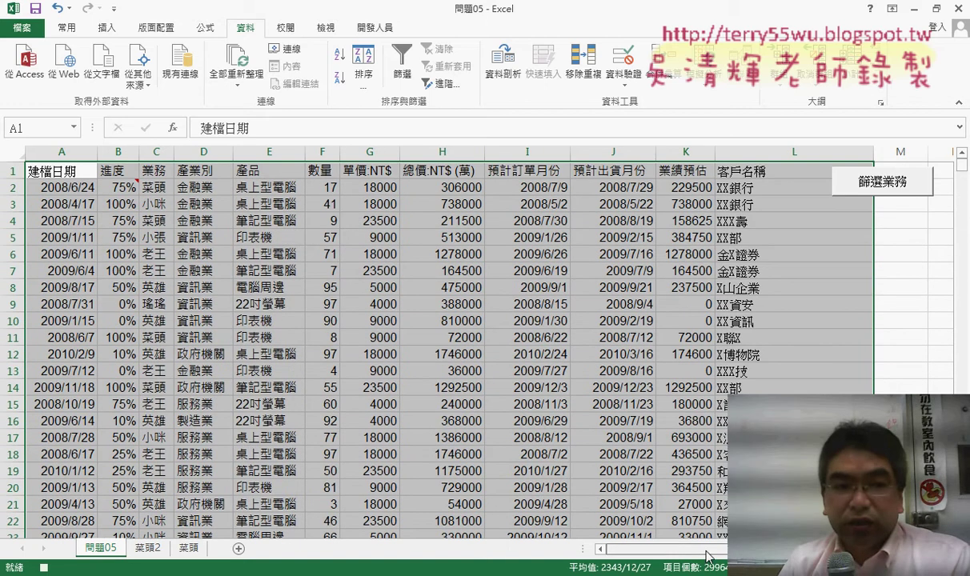
left_click(58, 173)
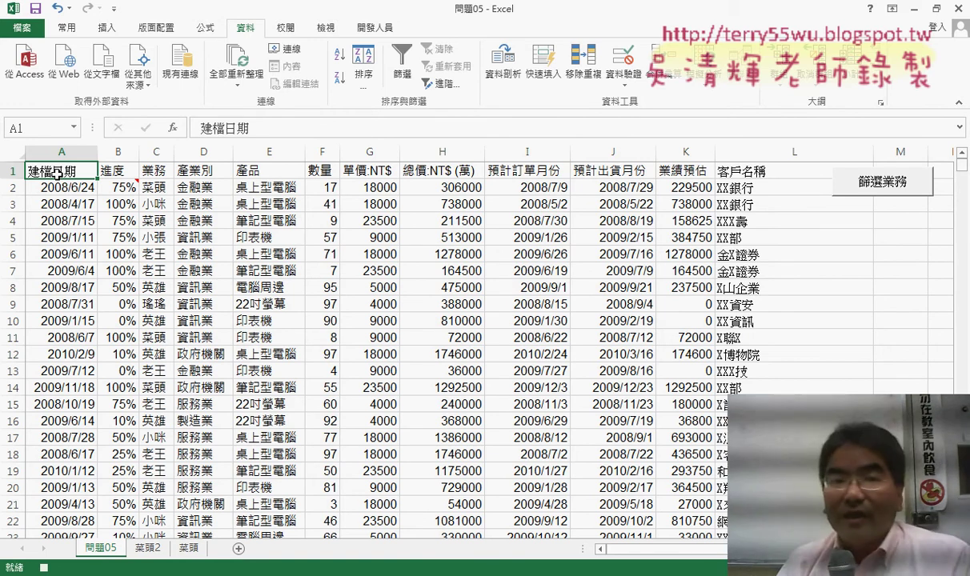
left_click(370, 31)
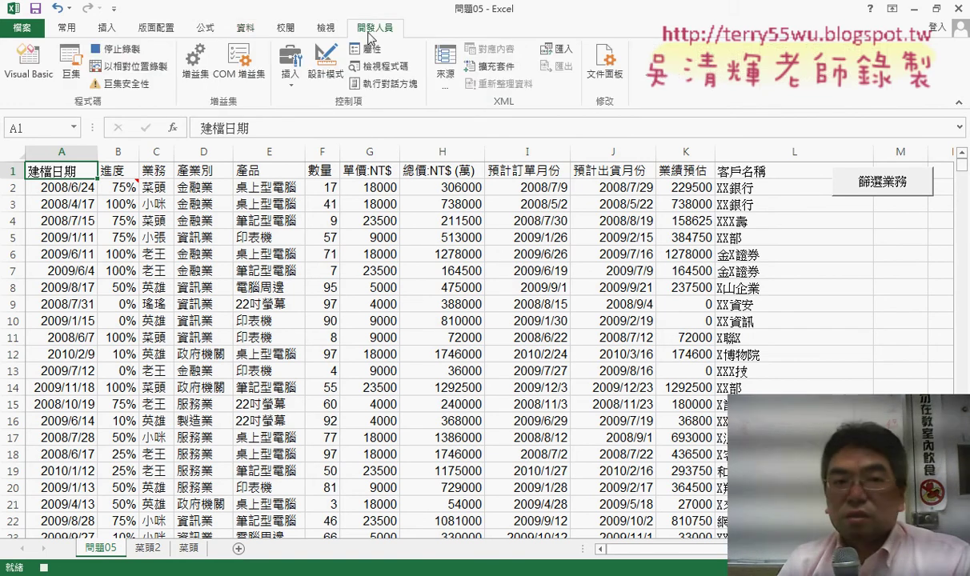
Open the 篩選業務2 macro for editing in the VBA editor.
left_click(72, 71)
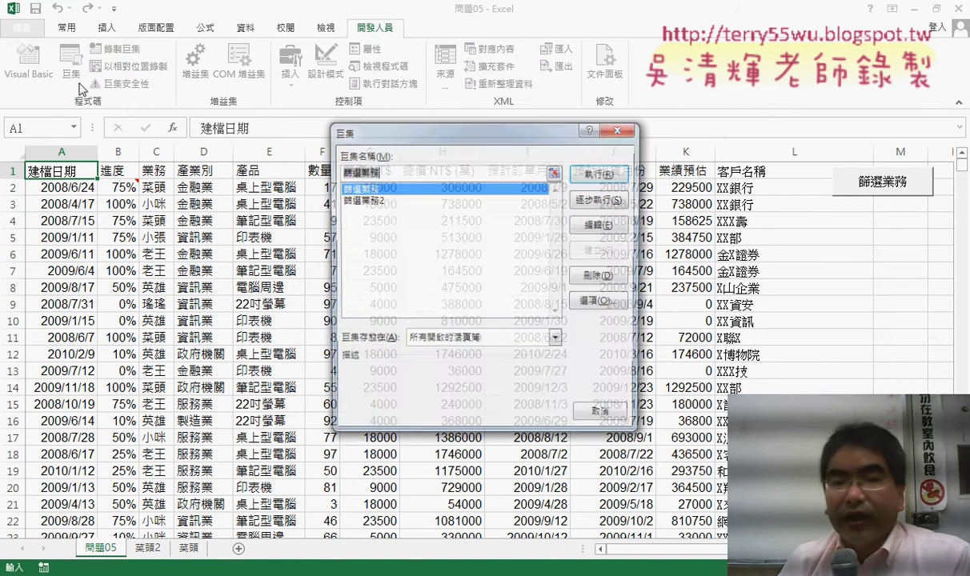
left_click(357, 200)
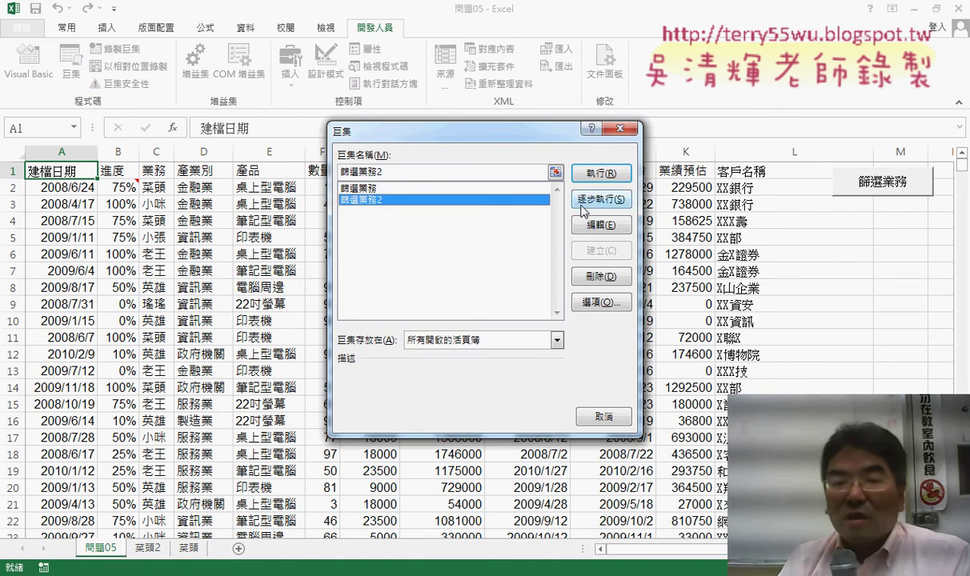
left_click(582, 222)
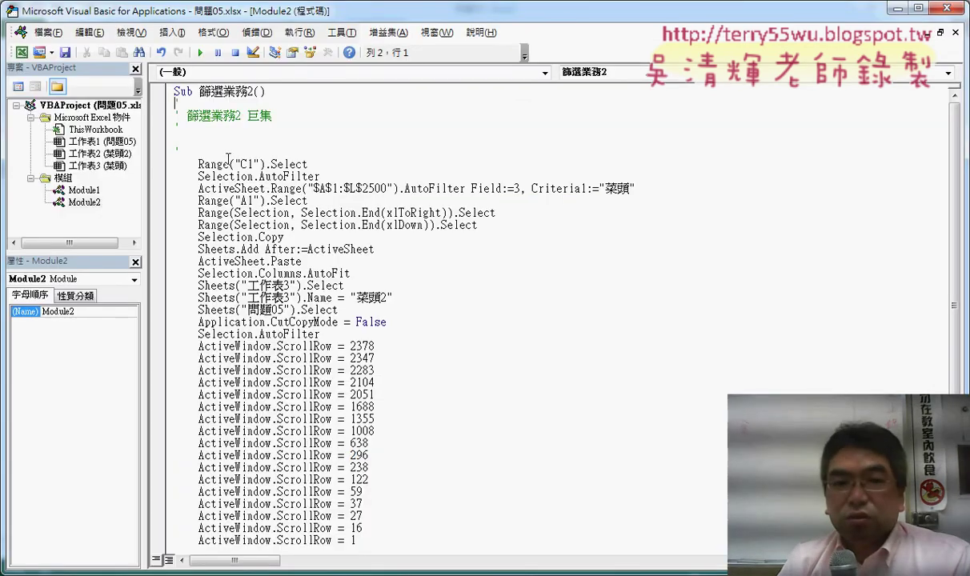
Delete the default comment lines and start the body with an indented '1. comment.
left_click_drag(171, 158, 167, 97)
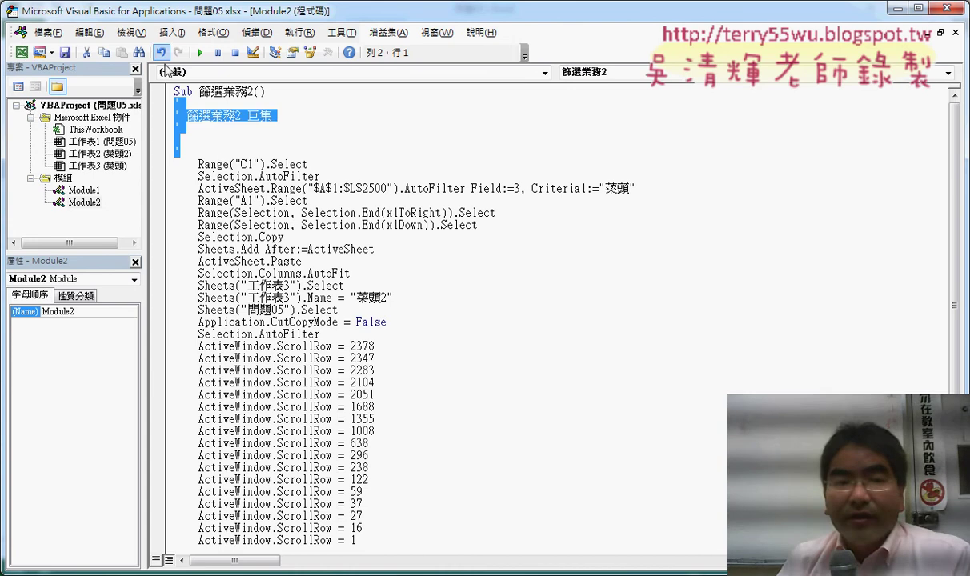
left_click_drag(160, 10, 320, 117)
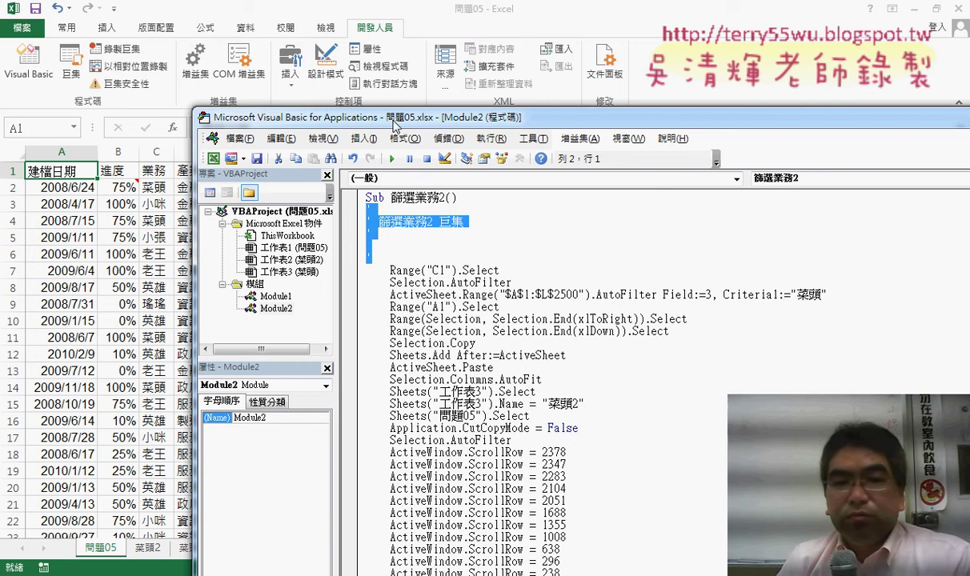
left_click_drag(377, 118, 213, 44)
key("Delete")
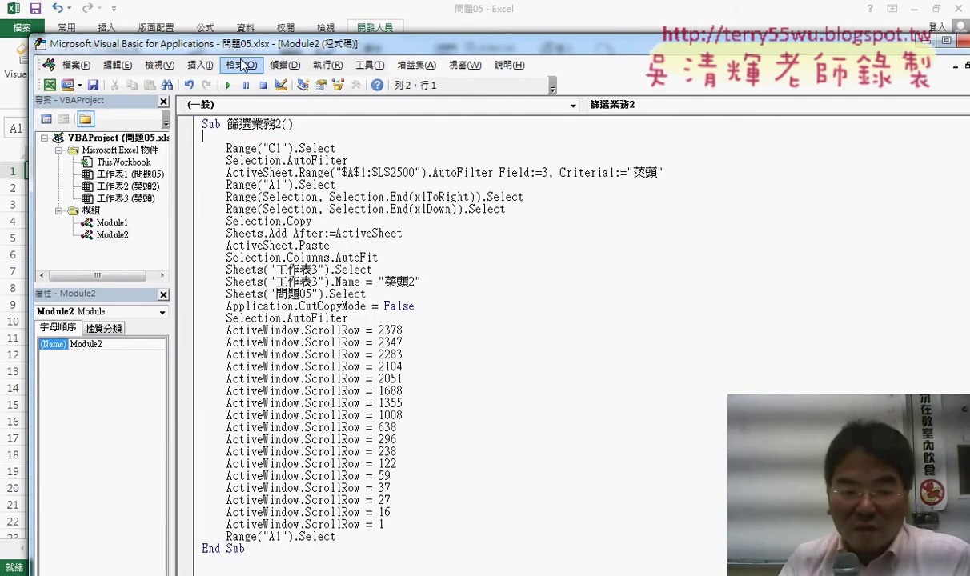
key("Tab")
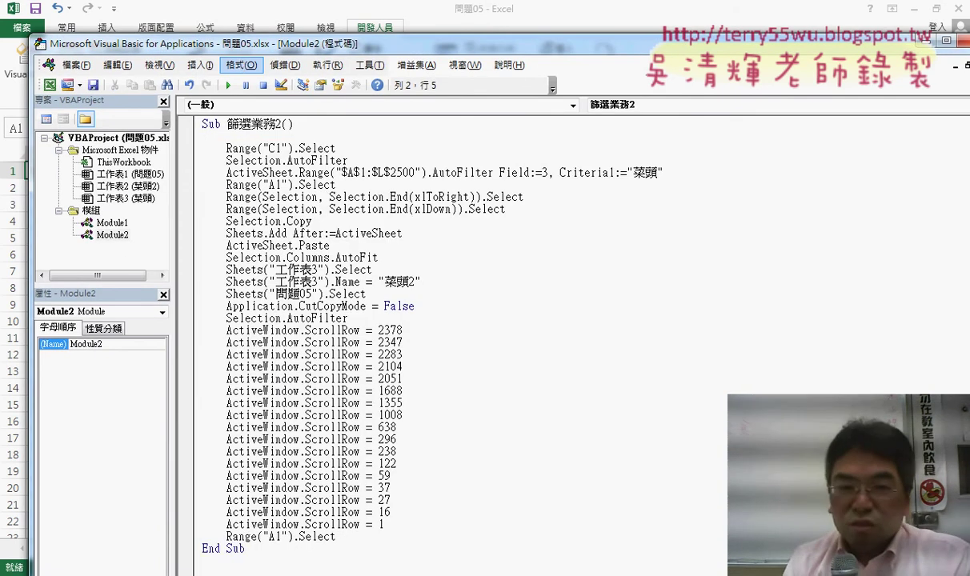
type("'1.")
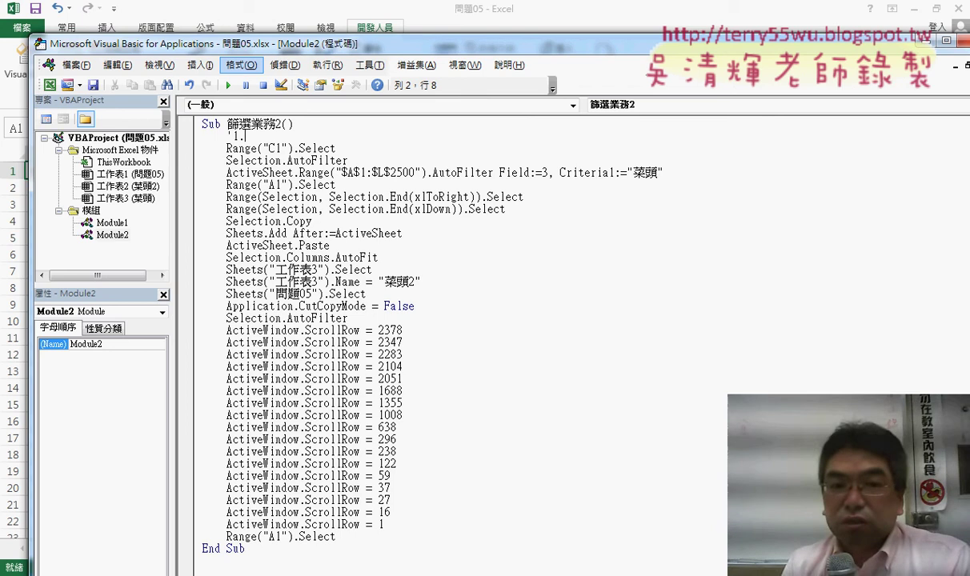
key("Down")
key("End")
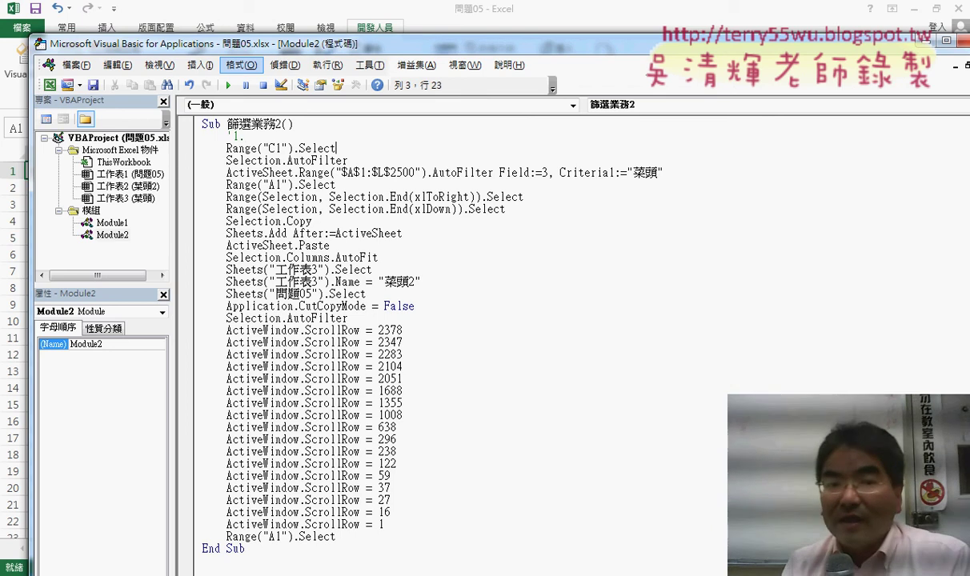
key("Return")
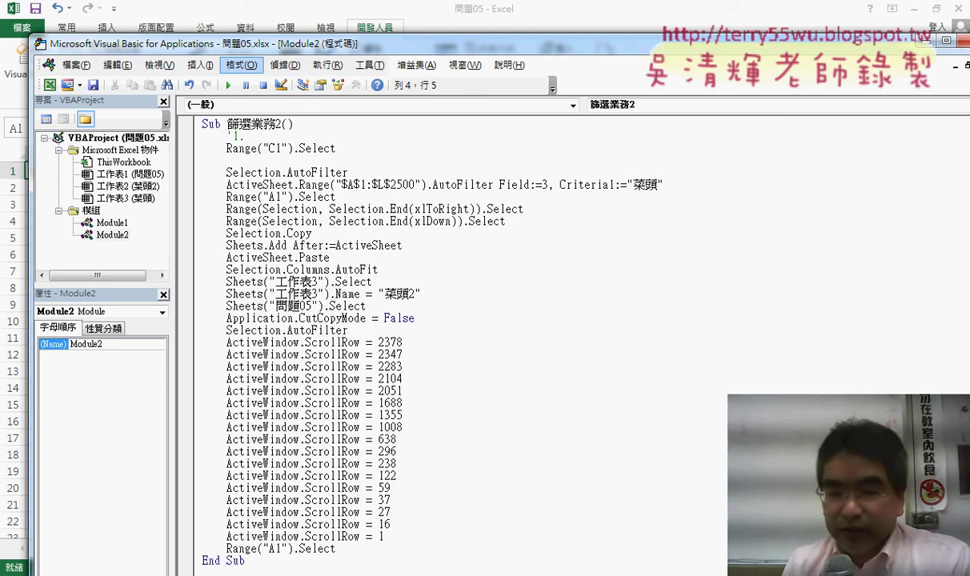
type("'2.")
key("Down")
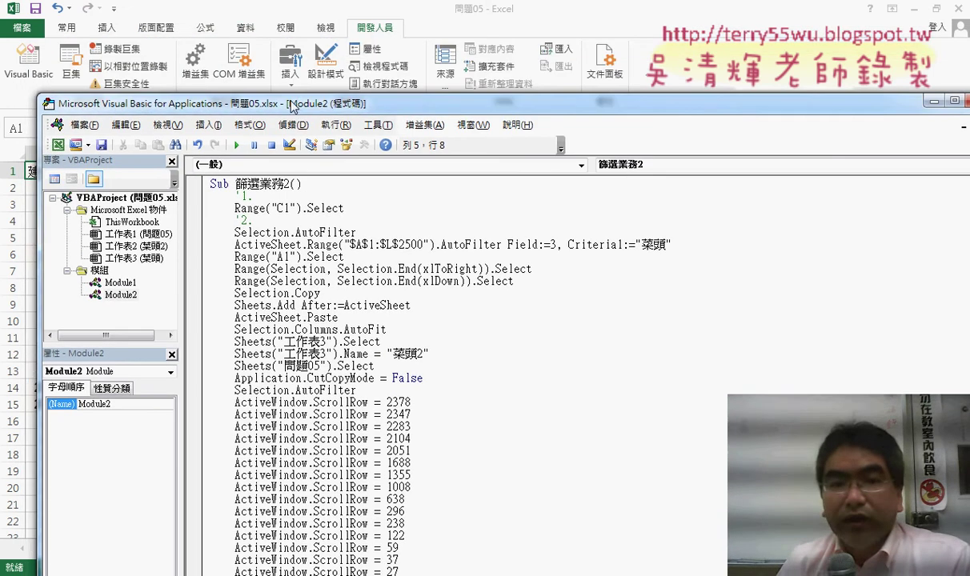
left_click_drag(272, 44, 292, 118)
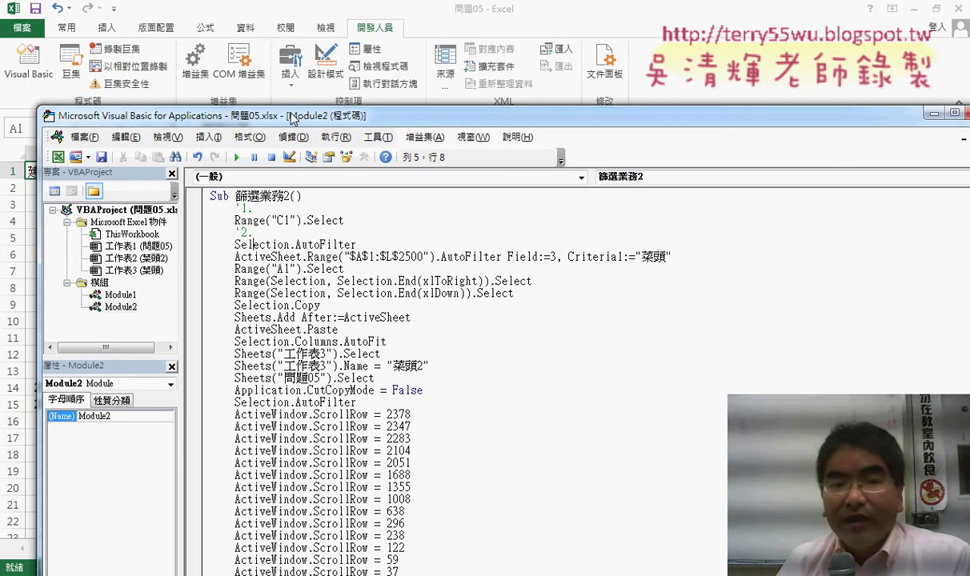
left_click(245, 29)
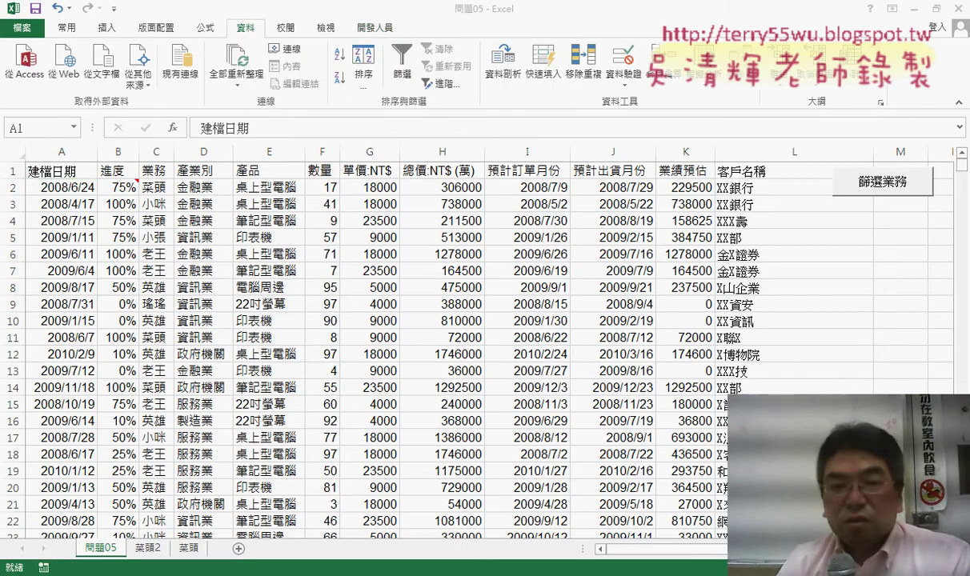
left_click(312, 492)
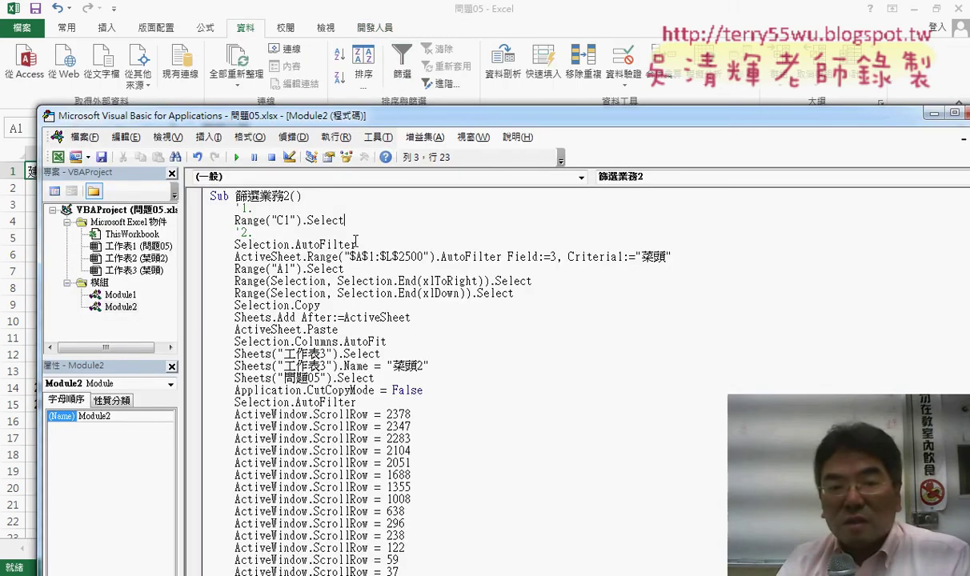
left_click_drag(355, 244, 296, 246)
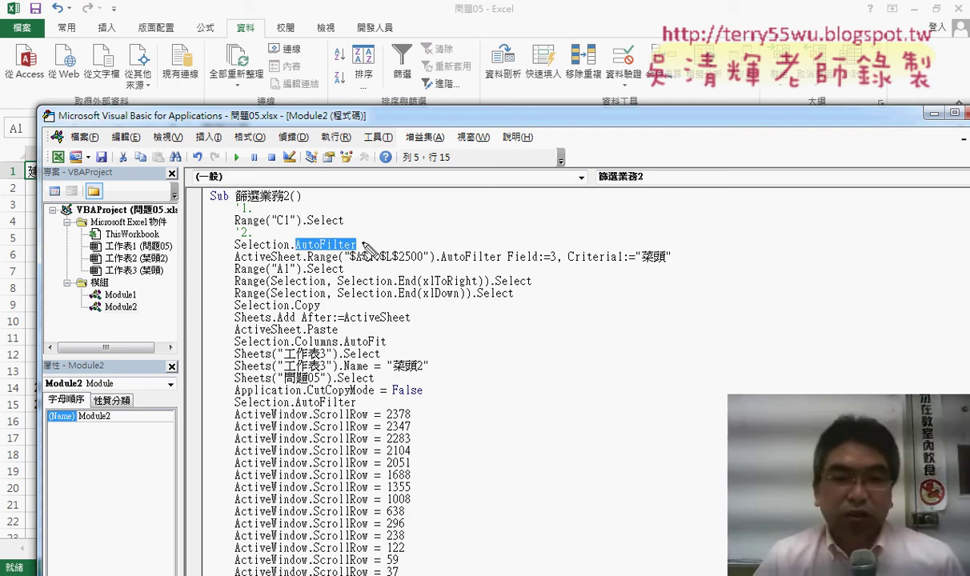
left_click_drag(238, 229, 347, 232)
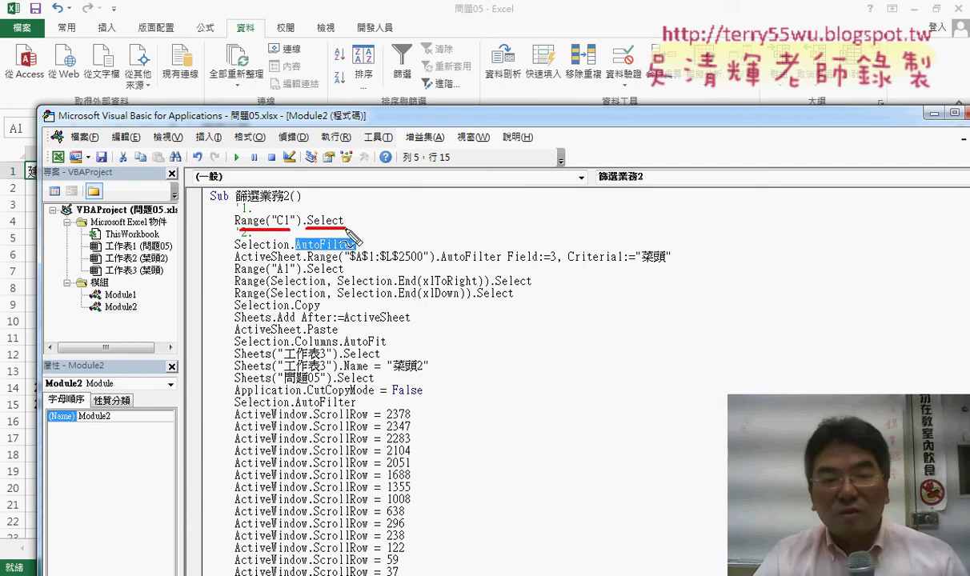
left_click_drag(239, 251, 290, 251)
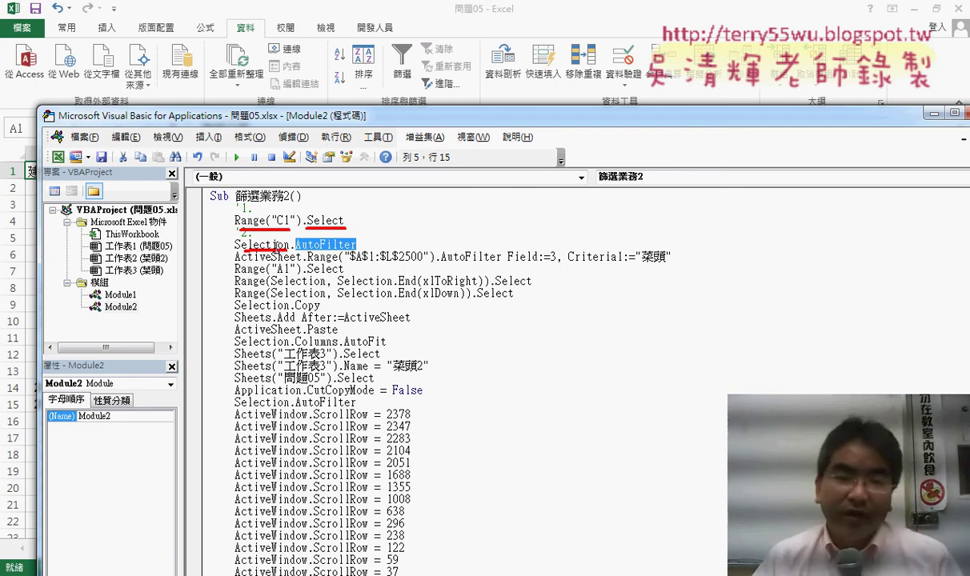
mouse_move(301, 221)
left_mouse_down()
mouse_move(336, 222)
mouse_move(290, 245)
left_mouse_up()
key("Delete")
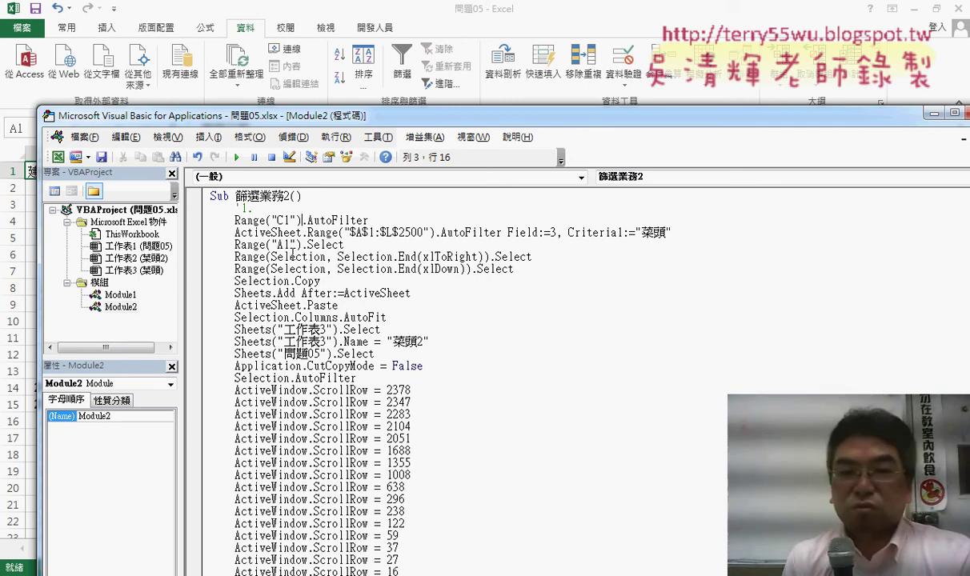
key("ctrl+z")
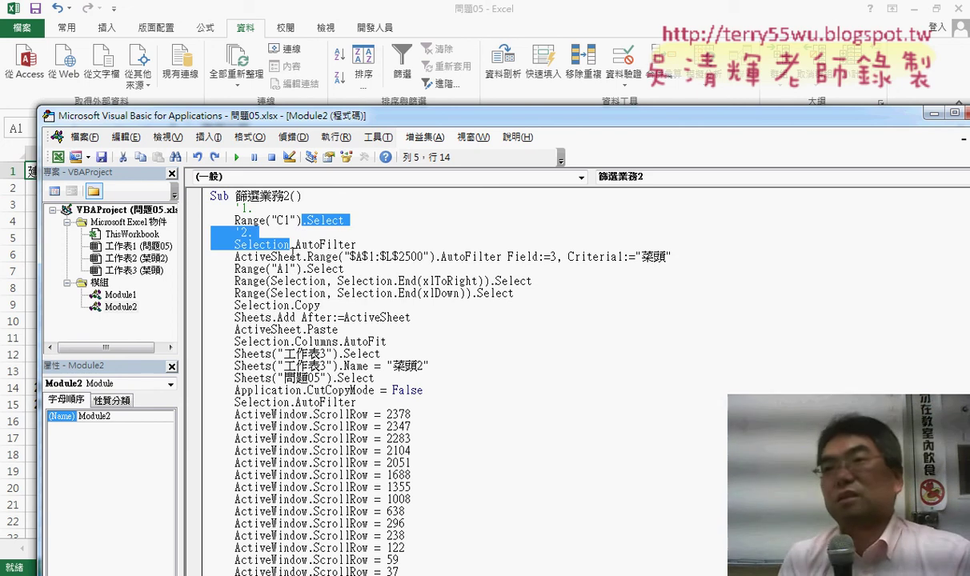
key("Delete")
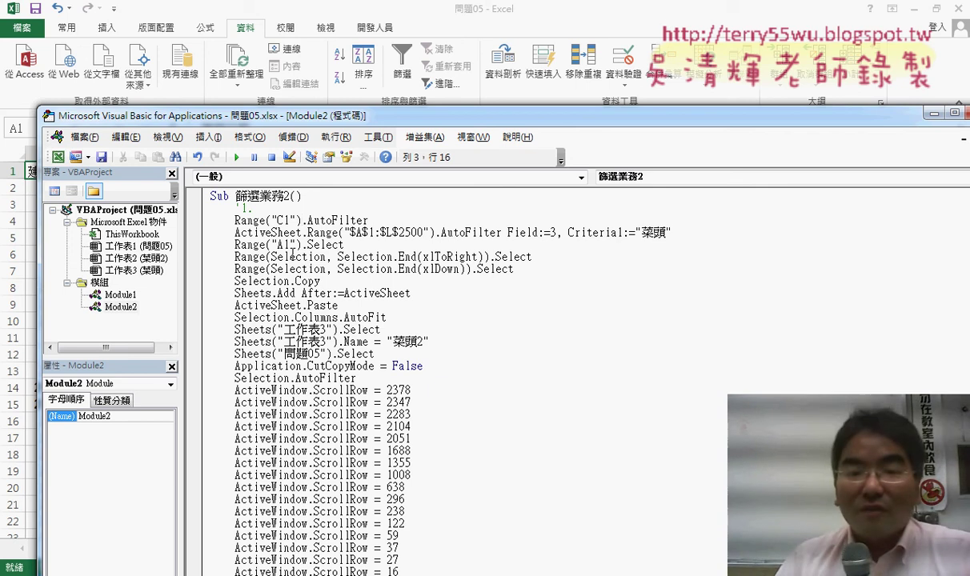
left_click_drag(368, 220, 305, 230)
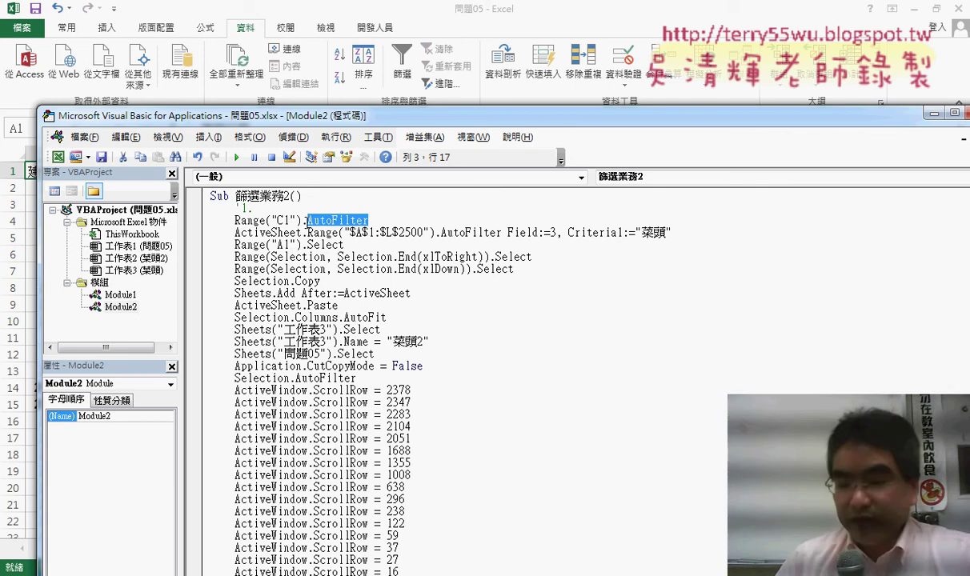
type(".")
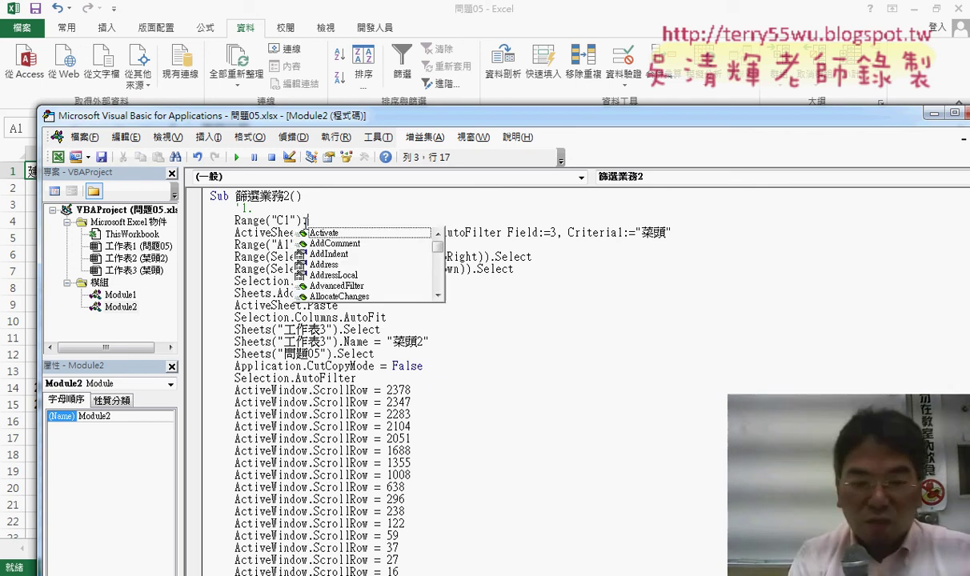
type("a")
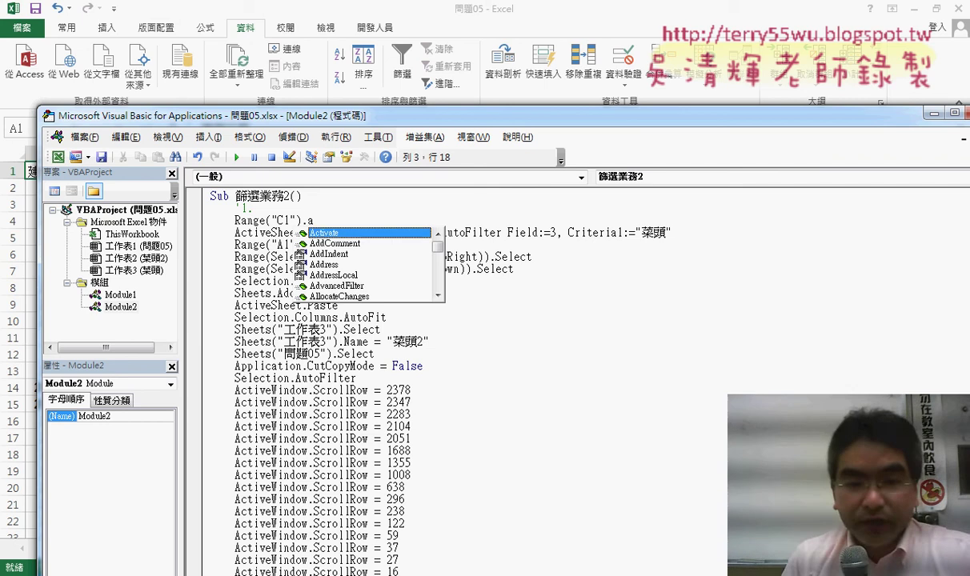
type("u")
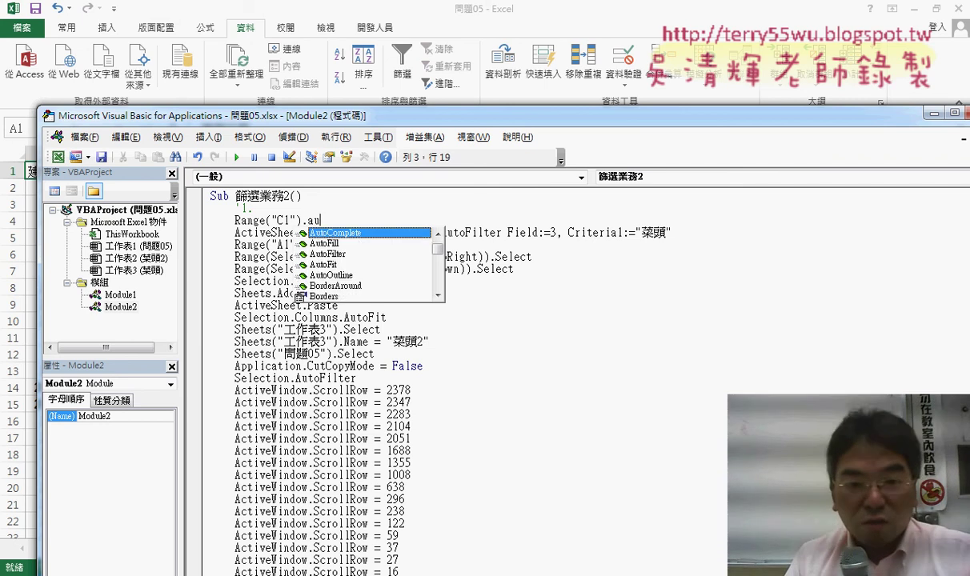
key("Down")
key("Down")
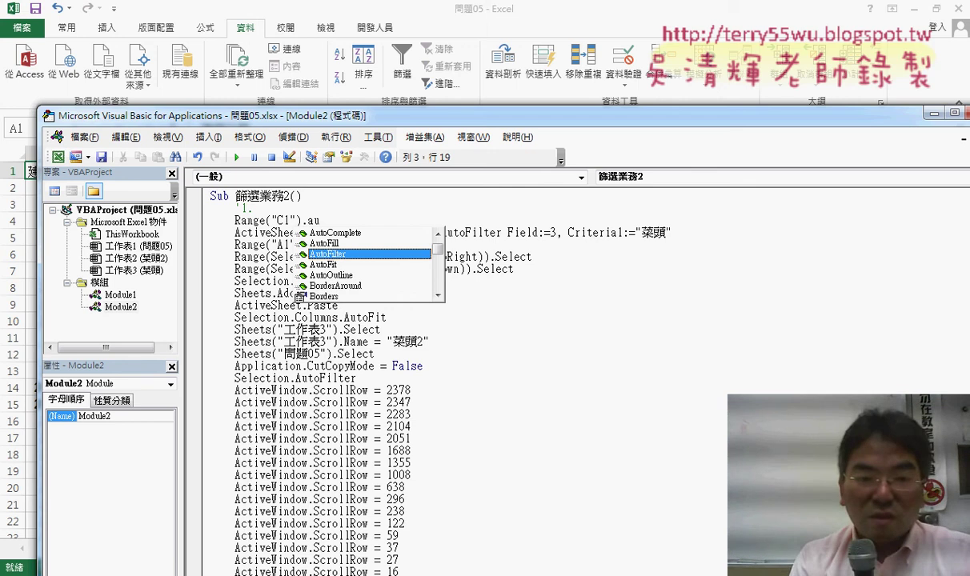
key("ctrl+z")
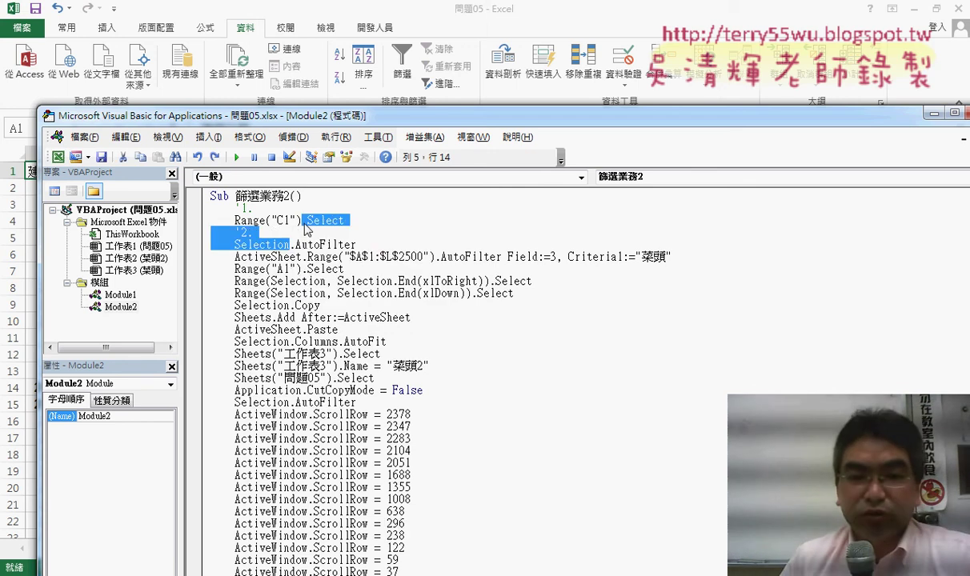
left_click(319, 245)
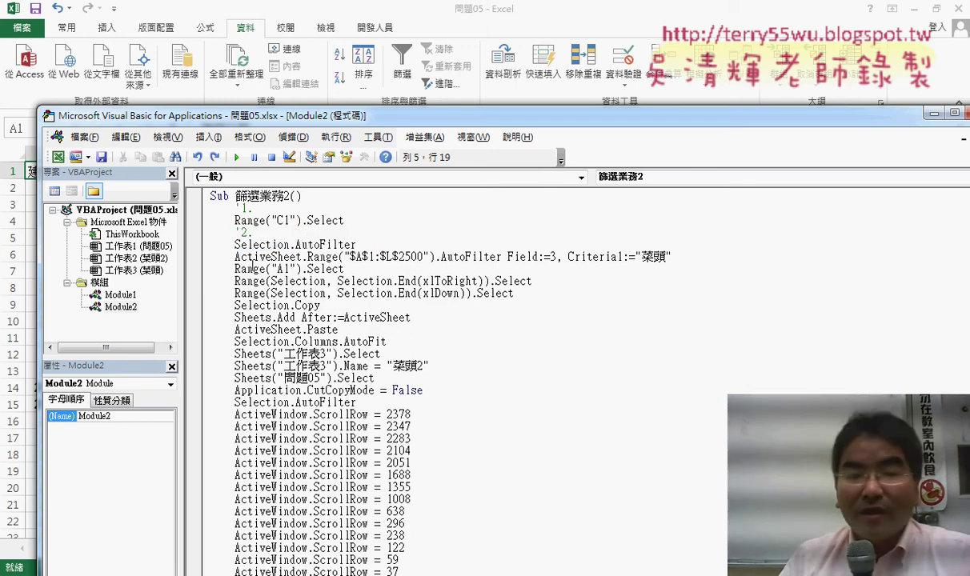
Highlight the $A$1:$L$2500 range and circle Field:=3 in the AutoFilter line, then lower the editor.
left_click_drag(233, 257, 431, 258)
left_click(305, 257)
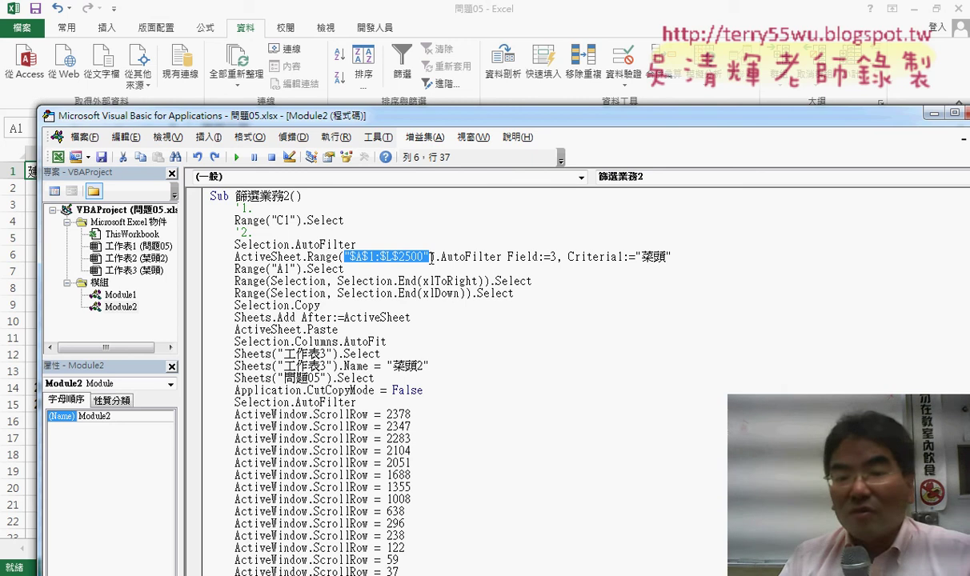
left_click(502, 257)
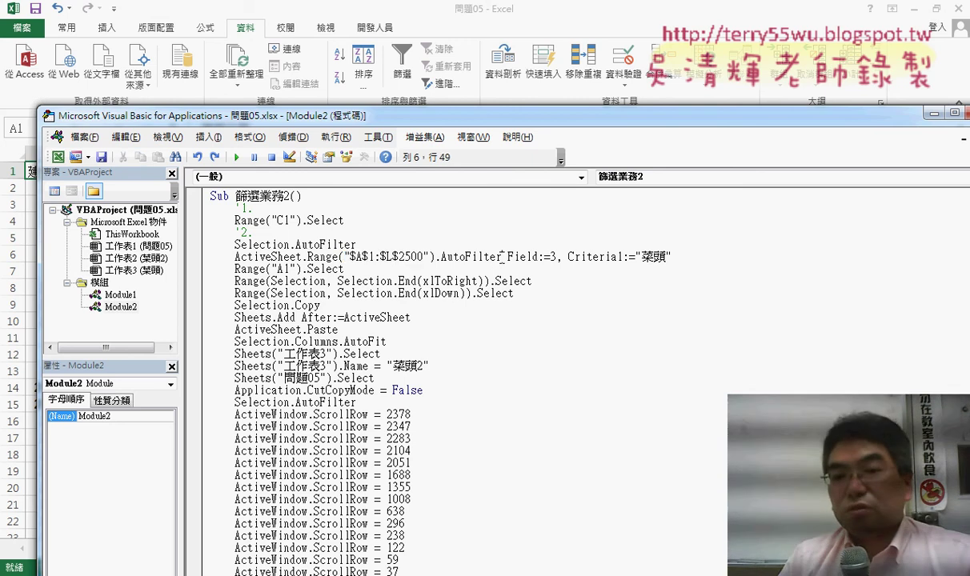
left_click_drag(507, 256, 558, 257)
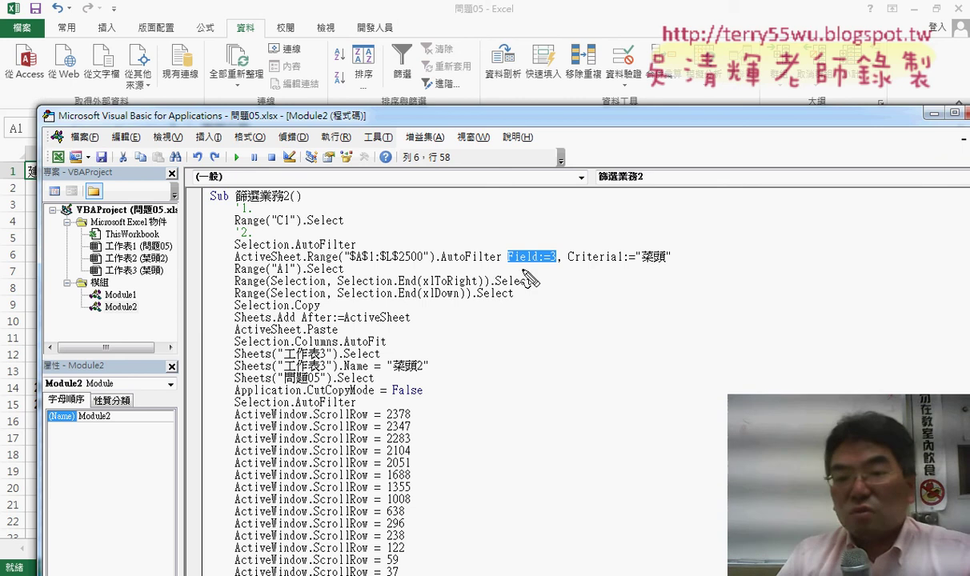
left_click_drag(554, 248, 551, 266)
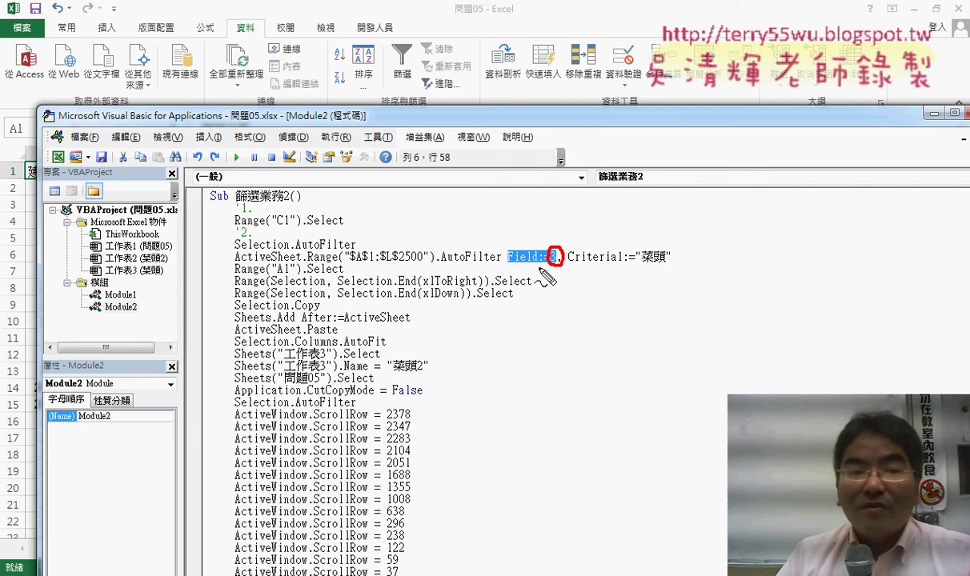
key("Escape")
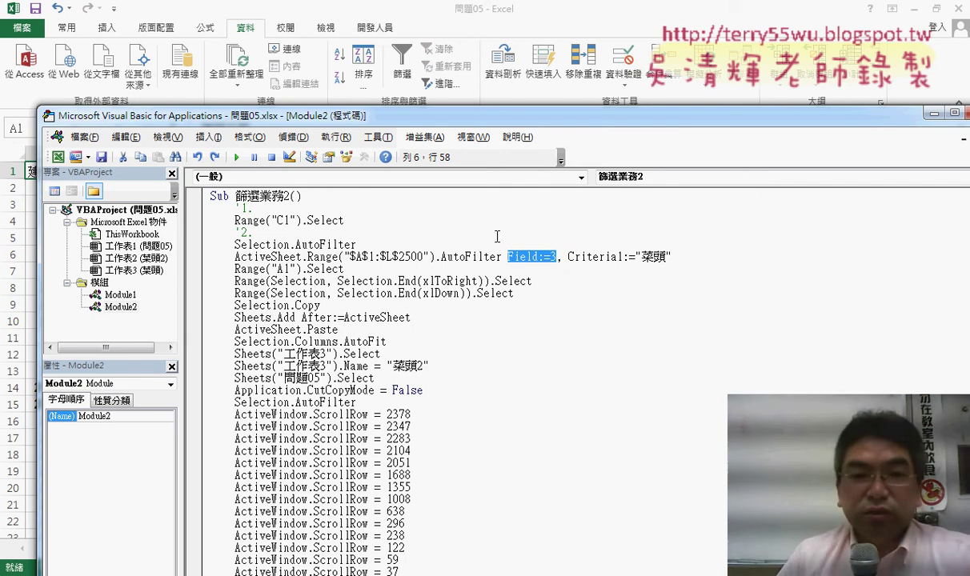
left_click_drag(398, 120, 405, 229)
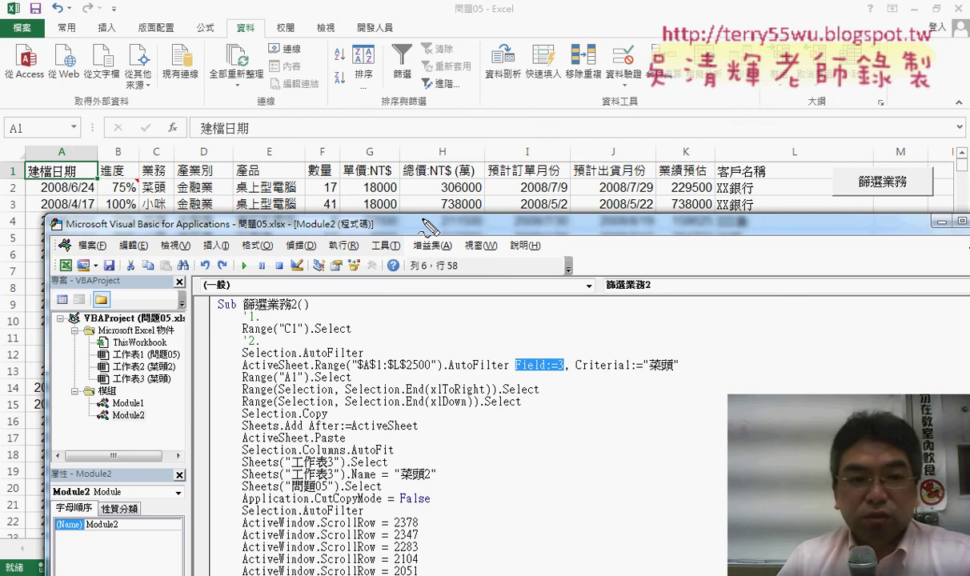
mouse_move(129, 167)
left_mouse_down()
mouse_move(147, 183)
mouse_move(169, 160)
left_mouse_up()
left_click_drag(516, 372, 569, 373)
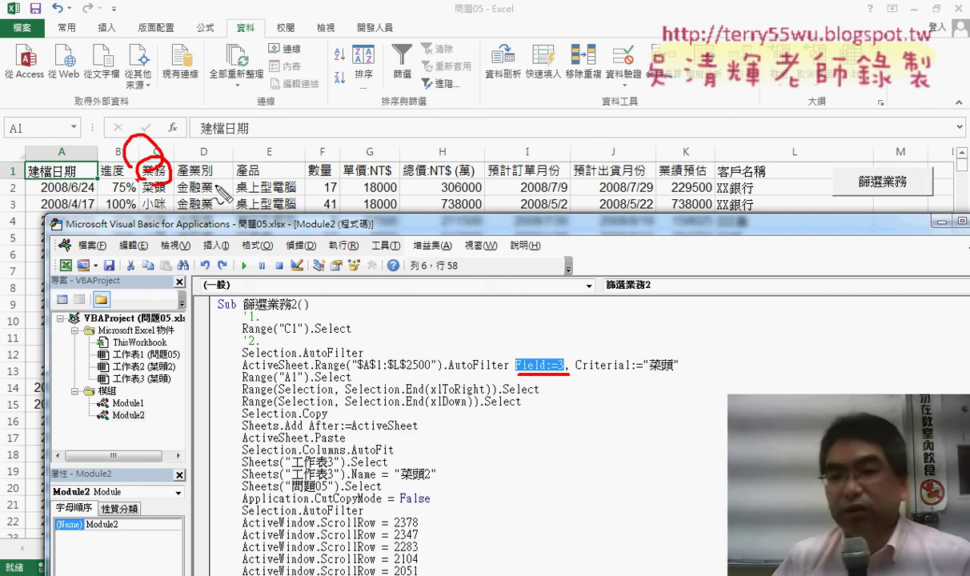
left_click_drag(206, 176, 207, 182)
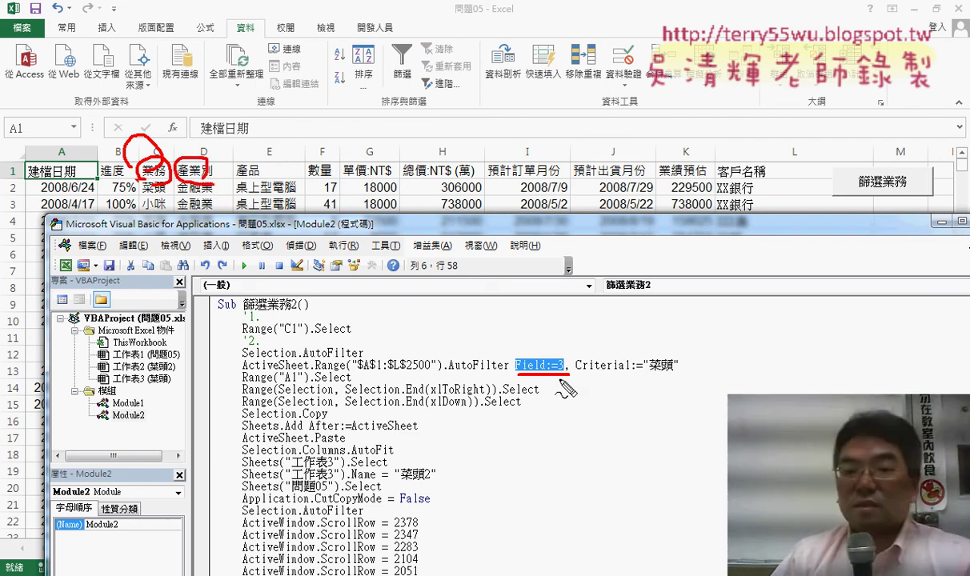
mouse_move(555, 321)
left_mouse_down()
mouse_move(567, 337)
mouse_move(558, 346)
left_mouse_up()
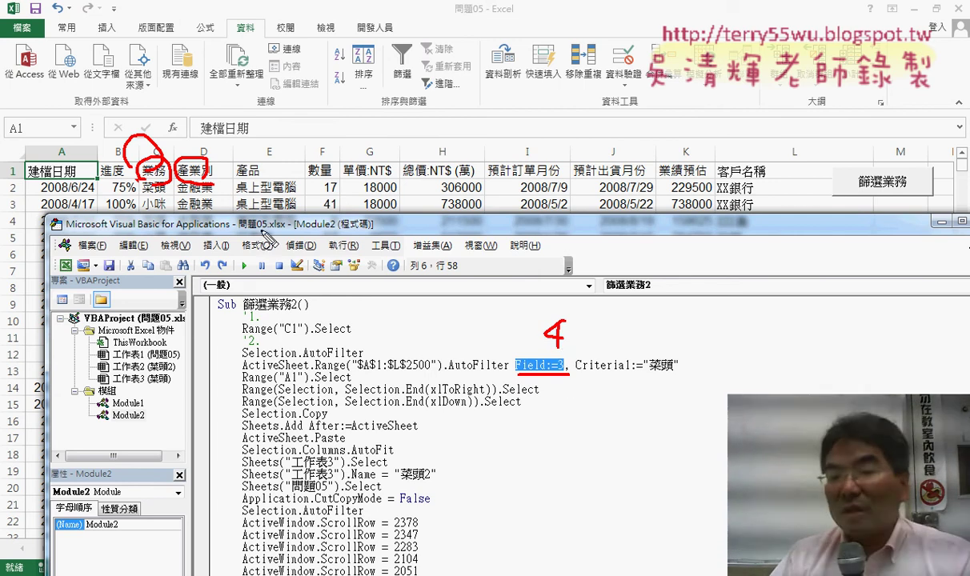
left_click_drag(575, 370, 622, 370)
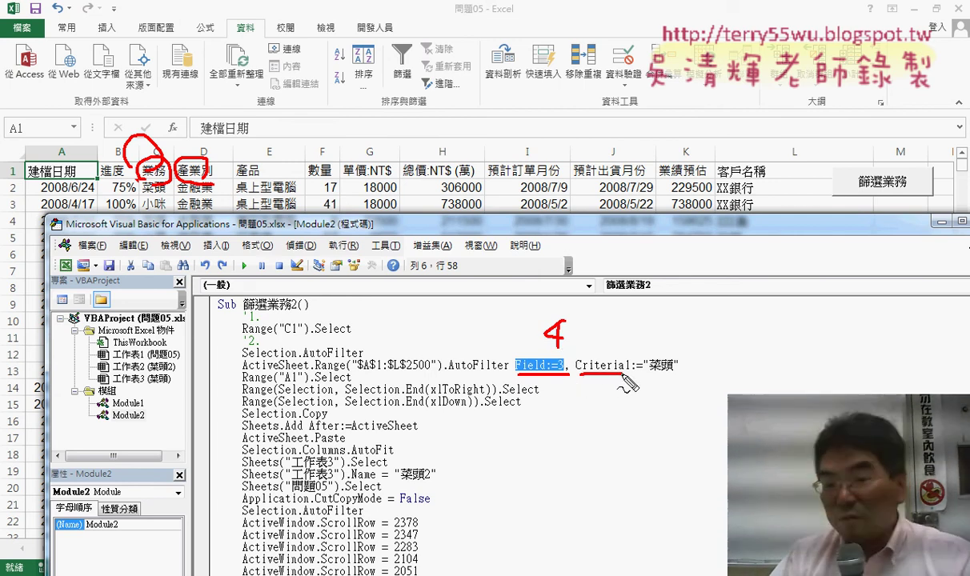
left_click_drag(623, 312, 624, 337)
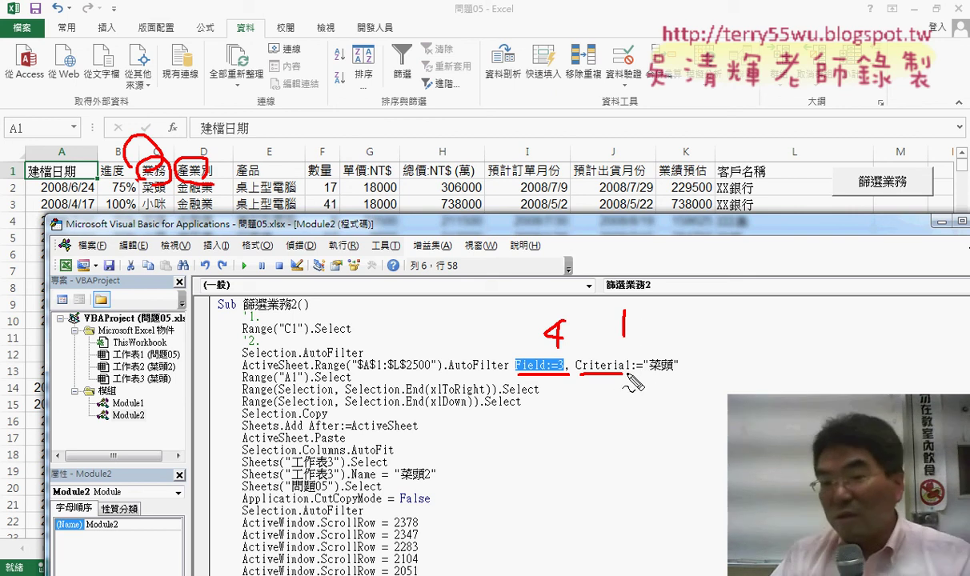
left_click_drag(623, 370, 674, 371)
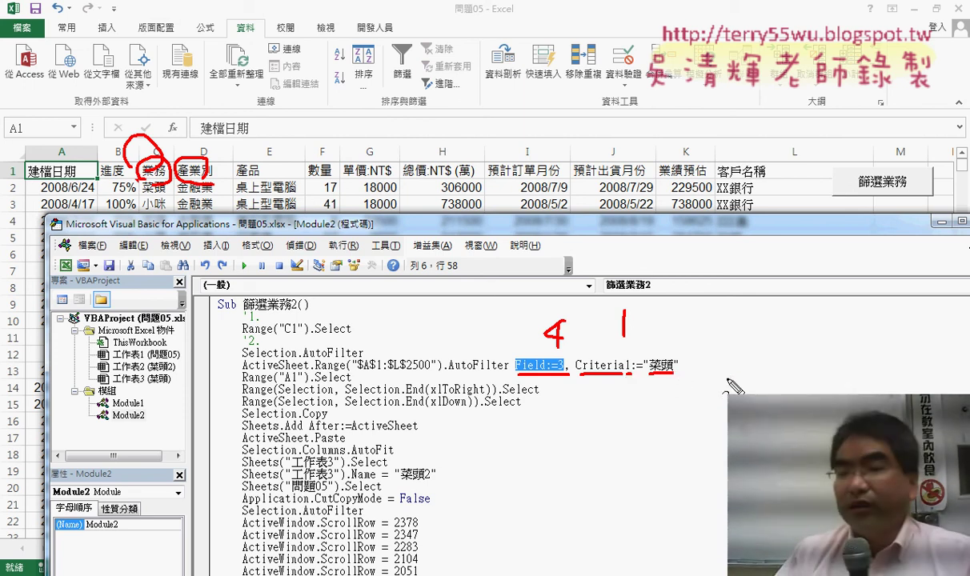
left_click_drag(717, 353, 738, 375)
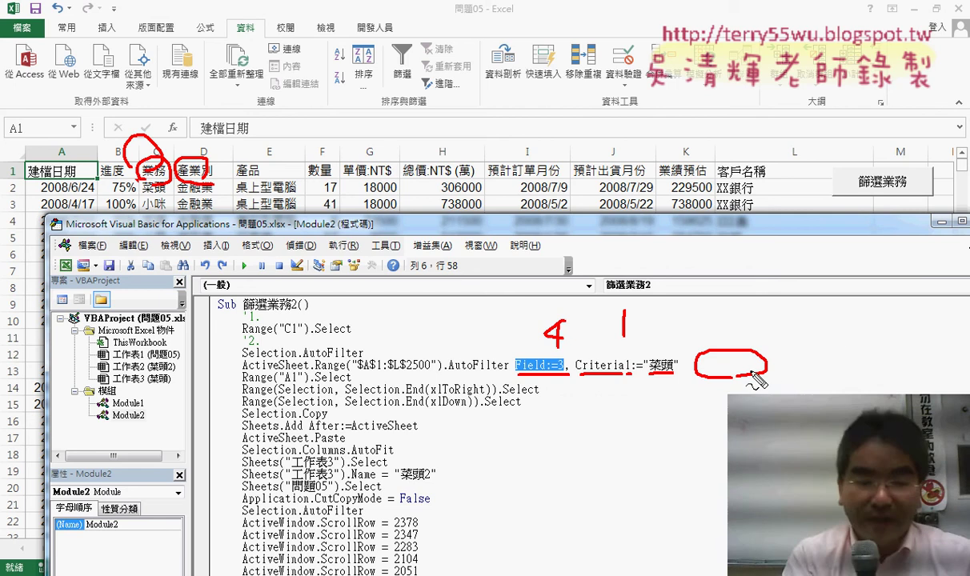
Add a '3. step comment on a new line after the AutoFilter line.
key("Escape")
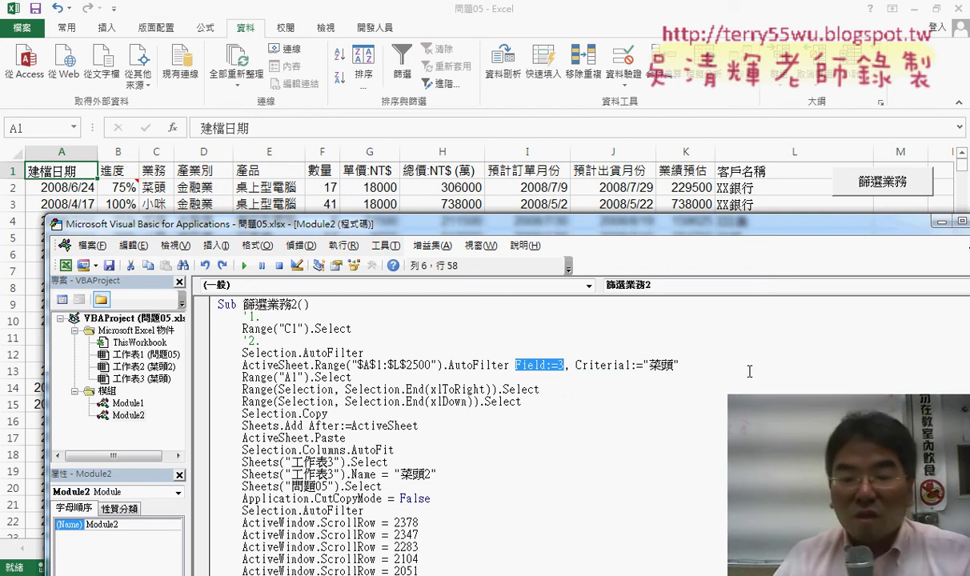
key("Down")
key("Down")
key("Down")
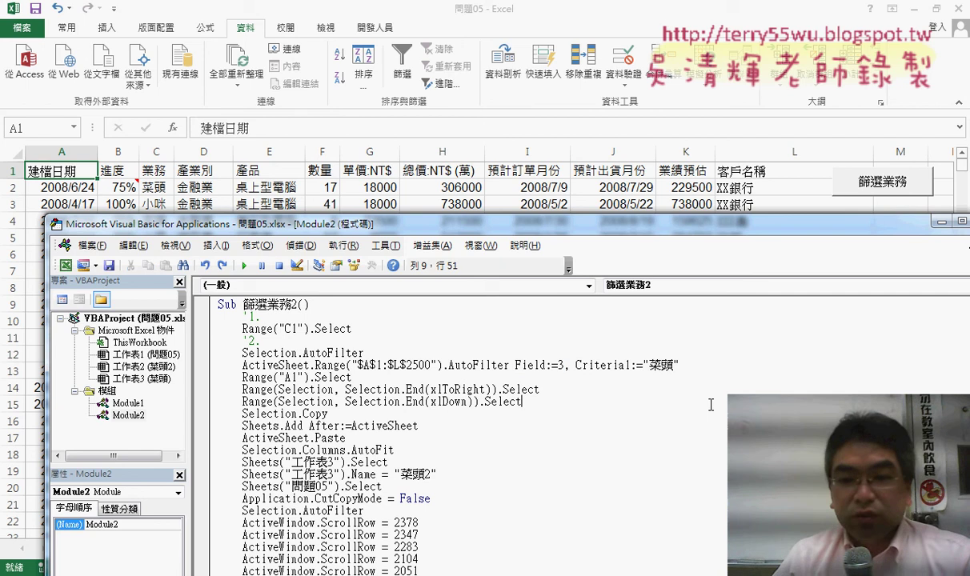
left_click(710, 361)
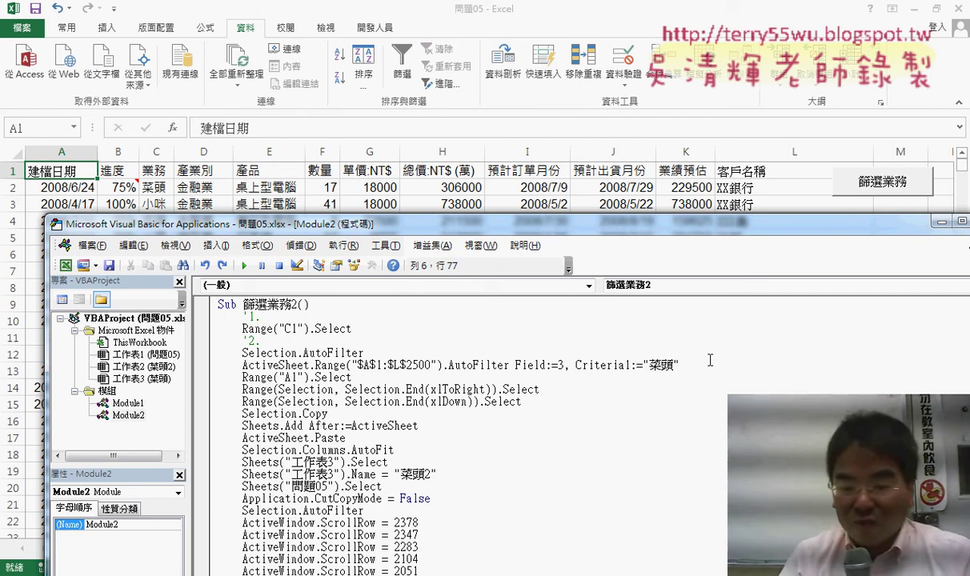
key("Return")
type("3.")
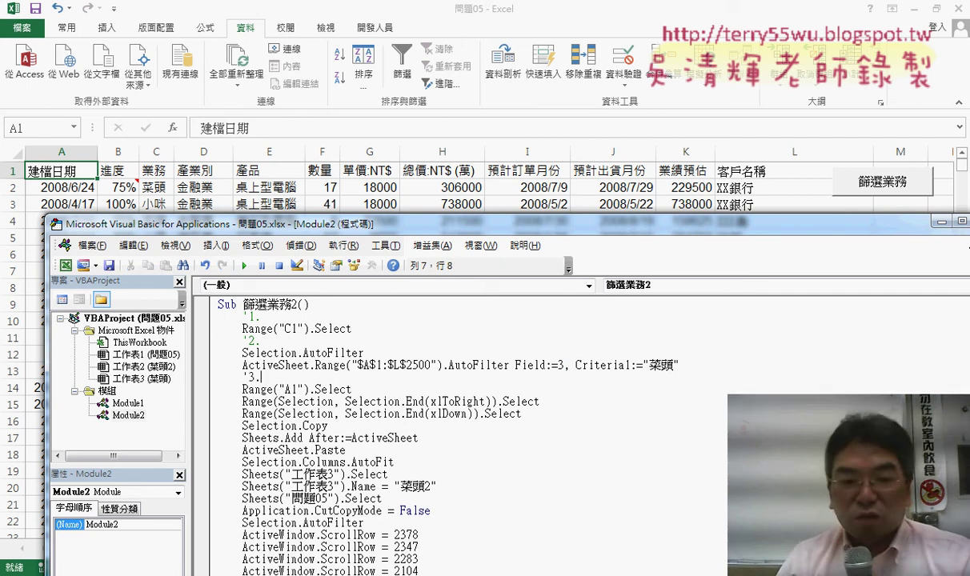
scroll(567, 378, "down", 1)
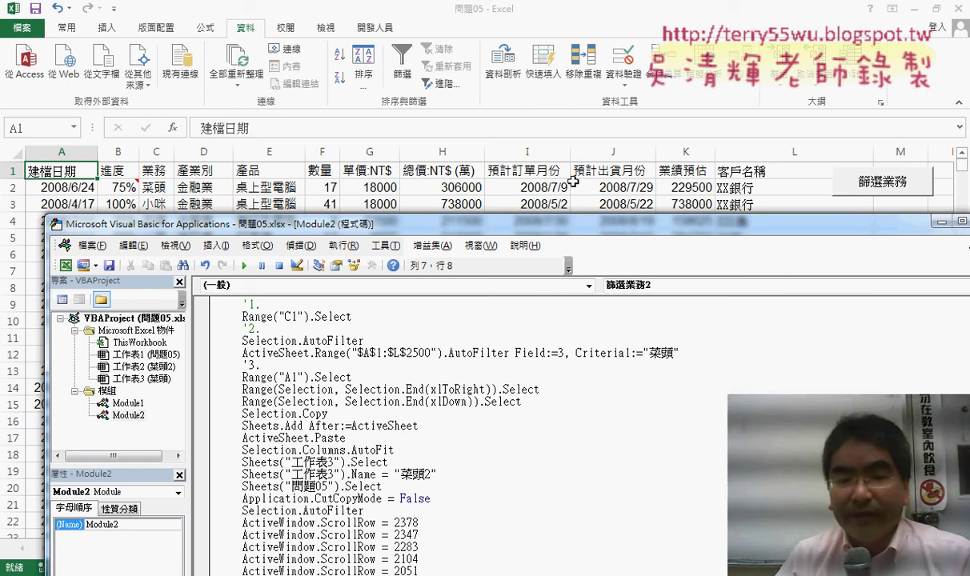
Insert a '4. step comment above the Selection.Copy line.
left_click(332, 414)
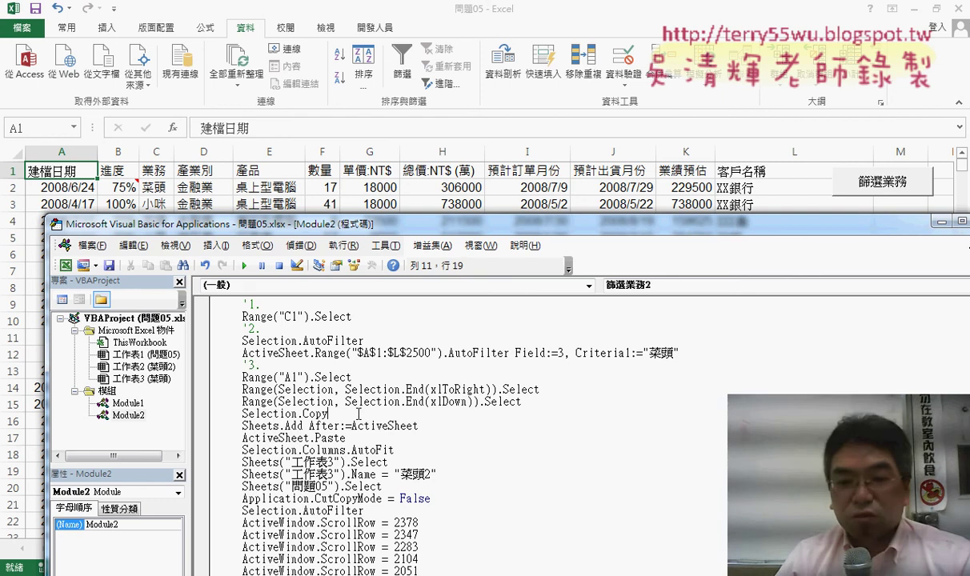
key("Home")
key("Return")
key("Up")
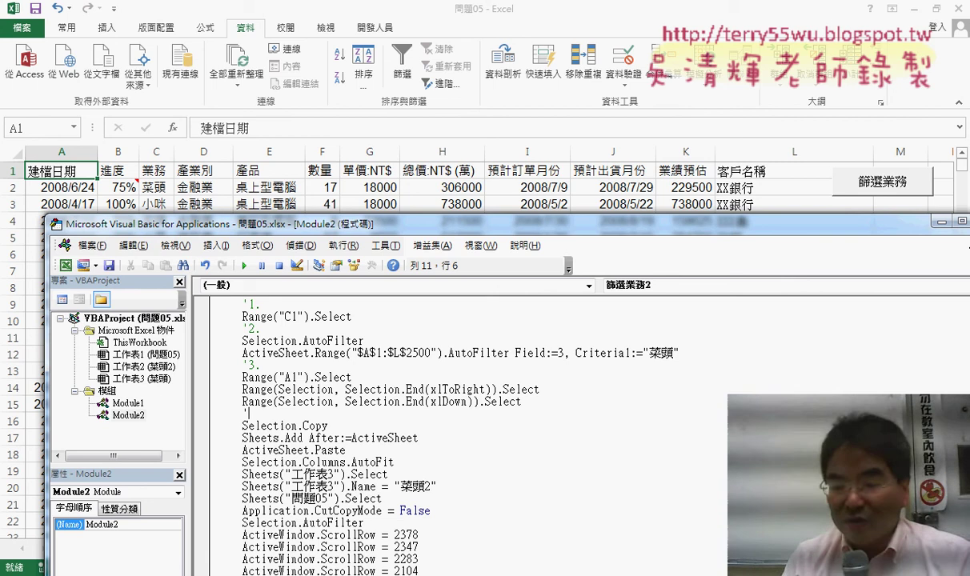
type("4.")
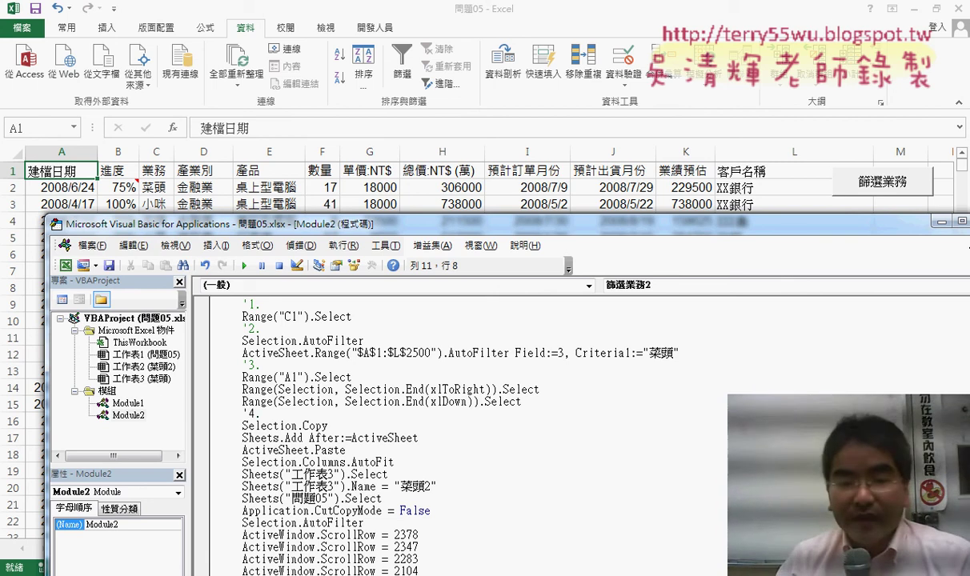
scroll(480, 400, "down", 1)
Insert a '5. step comment above the Sheets.Add line.
key("Down")
key("End")
key("Return")
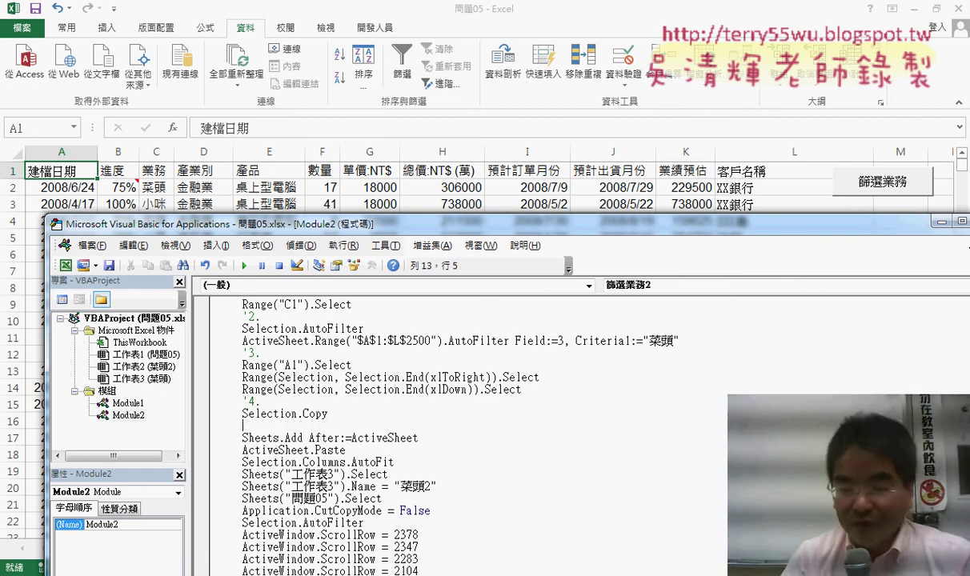
type("'5")
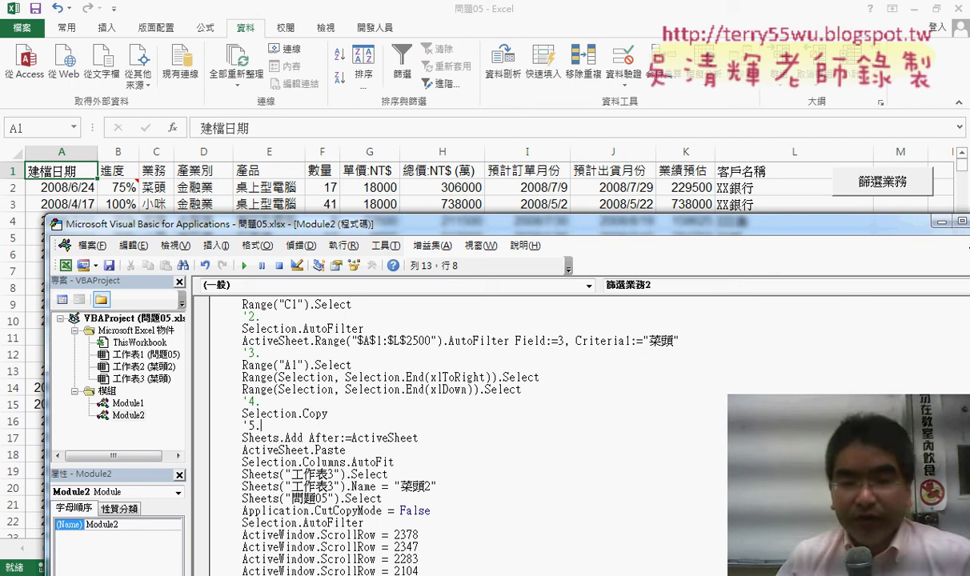
type(".")
scroll(416, 433, "down", 1)
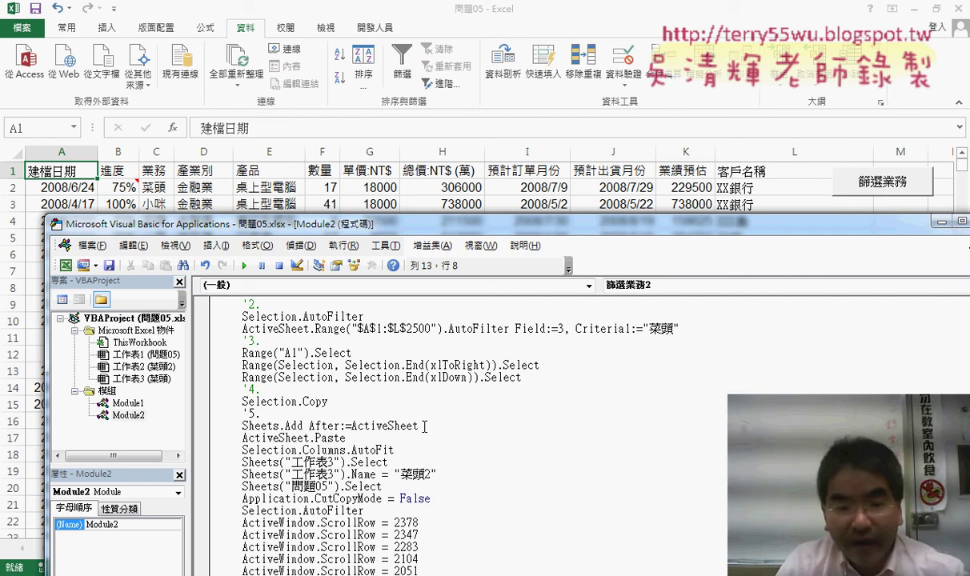
Replace ActiveSheet with Sheets(Sheets.Count) in the Sheets.Add After:= line.
left_click_drag(424, 427, 352, 427)
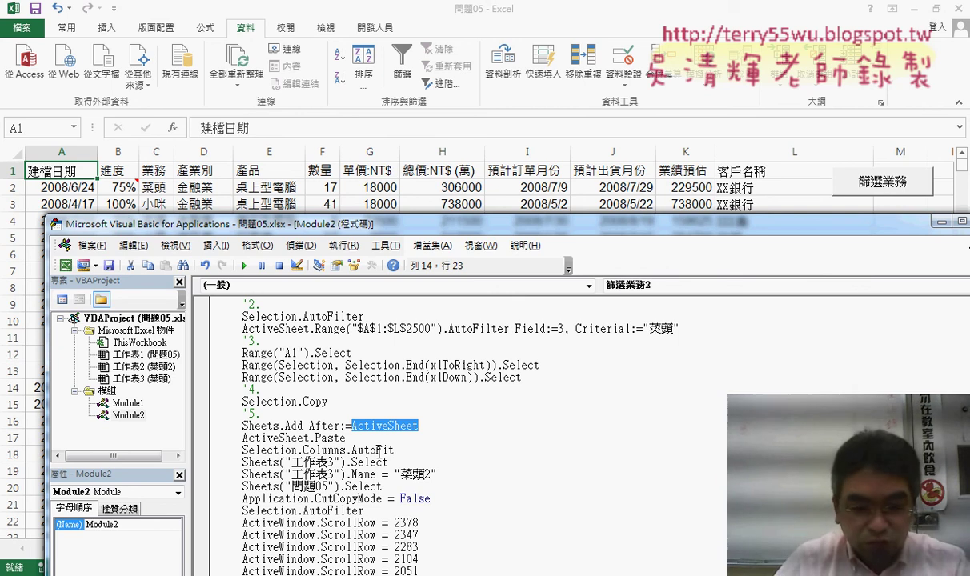
type("s")
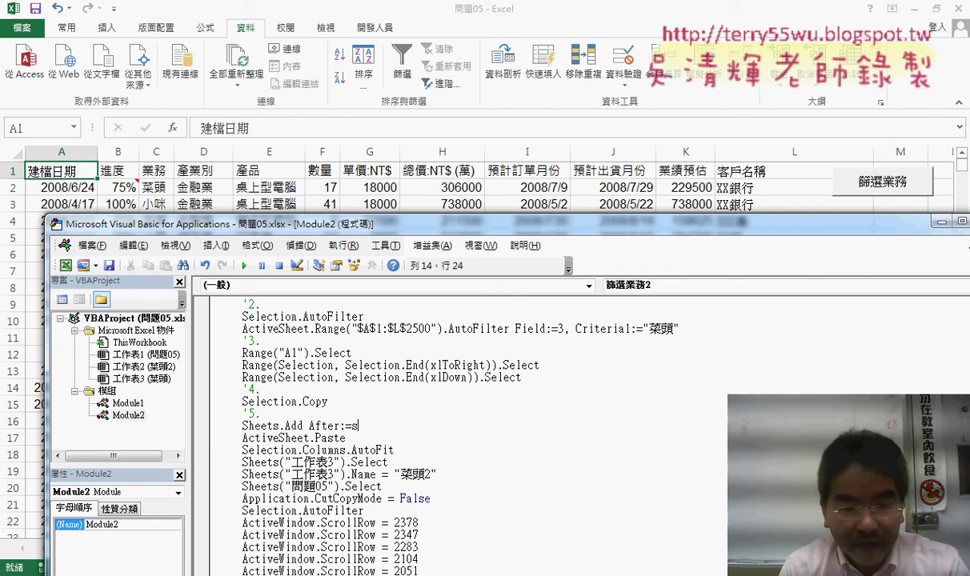
type("heets")
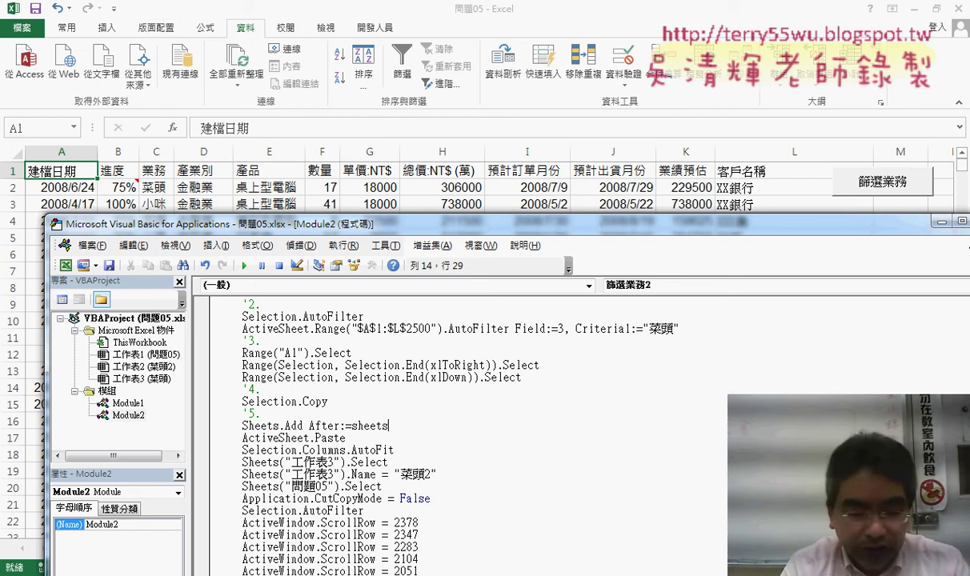
type("(shee")
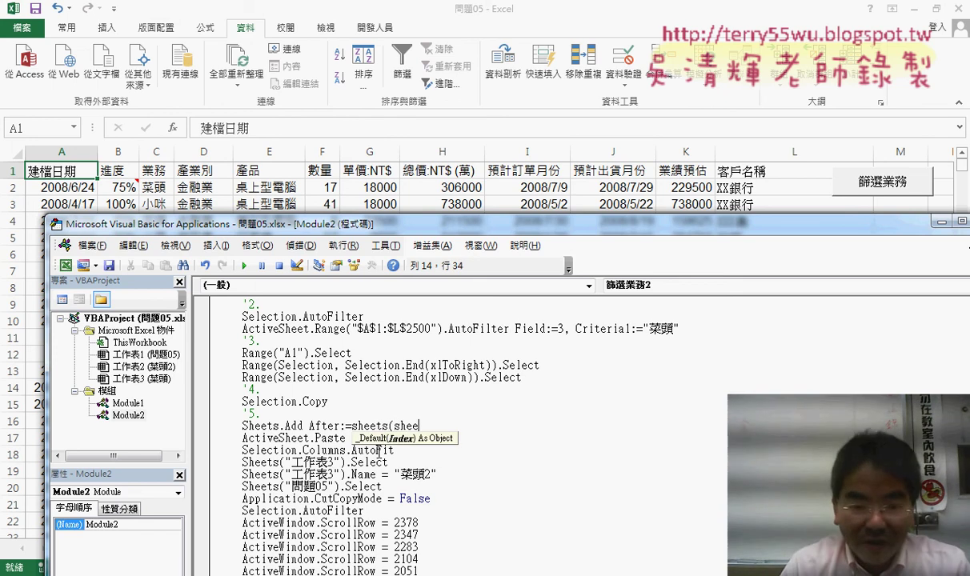
type("ts.")
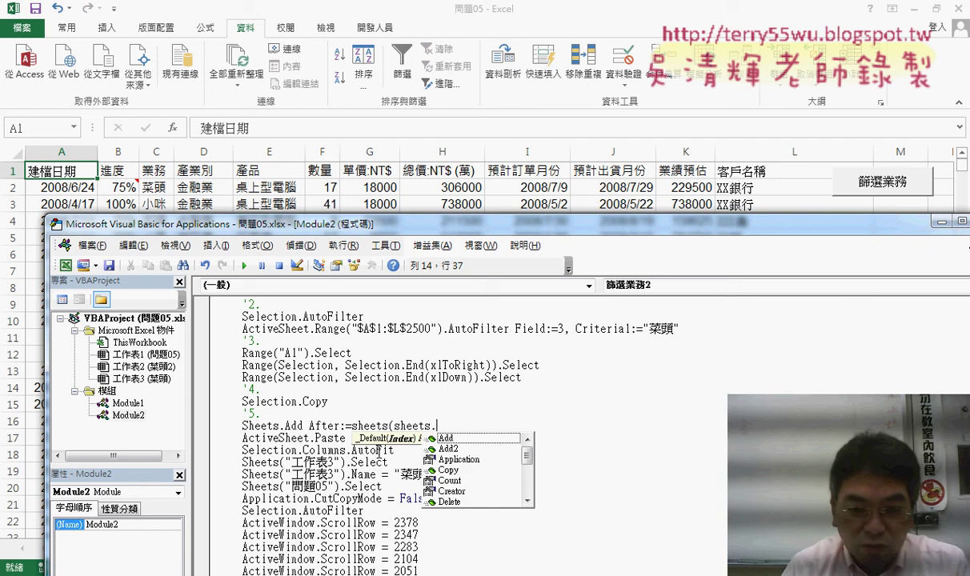
type("count")
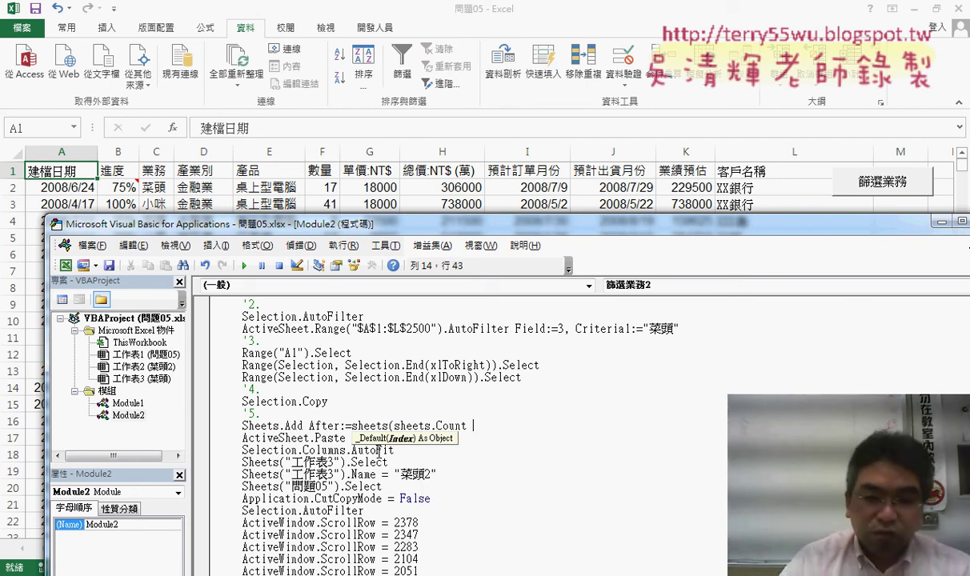
type(" )")
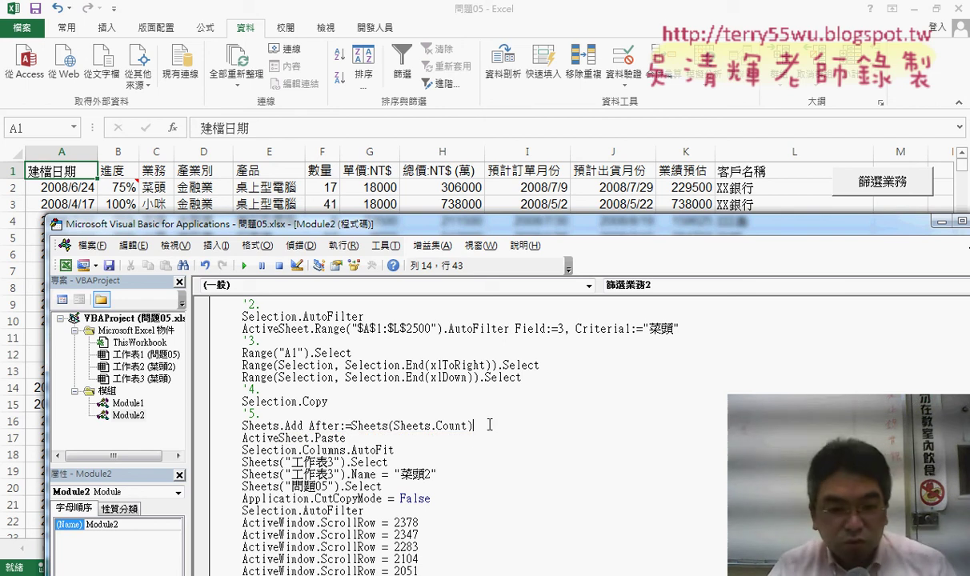
key("Return")
key("Return")
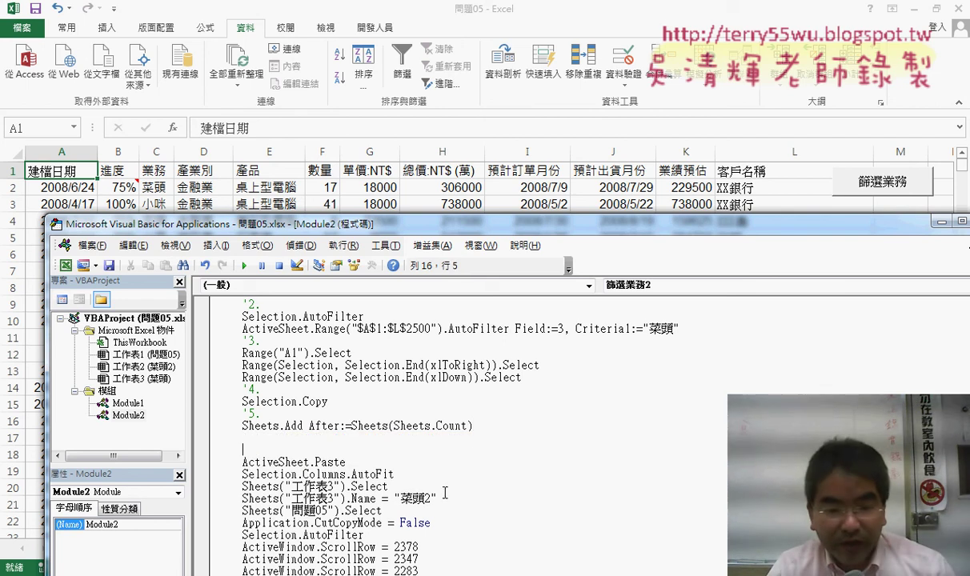
Move the rename line under Sheets.Add, use Sheets(Sheets.Count) instead of "工作表3", and delete both .Select lines.
left_click_drag(384, 509, 187, 490)
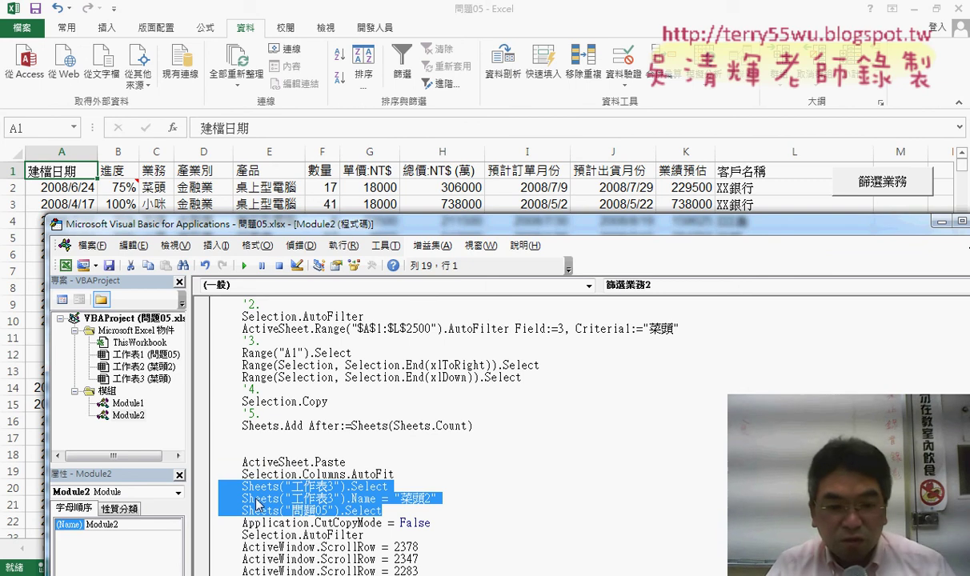
left_click_drag(256, 503, 220, 438)
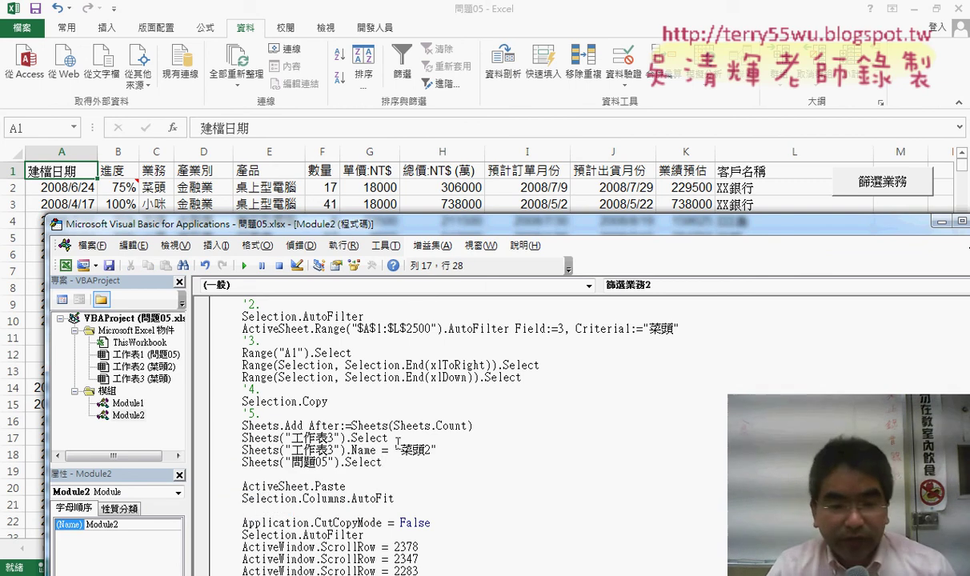
left_click_drag(390, 439, 210, 434)
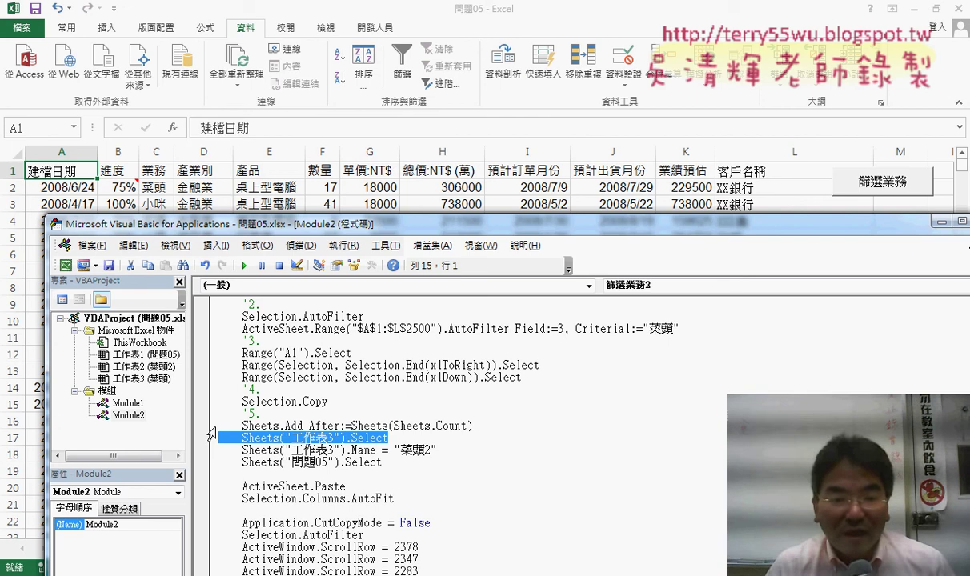
key("Delete")
key("Delete")
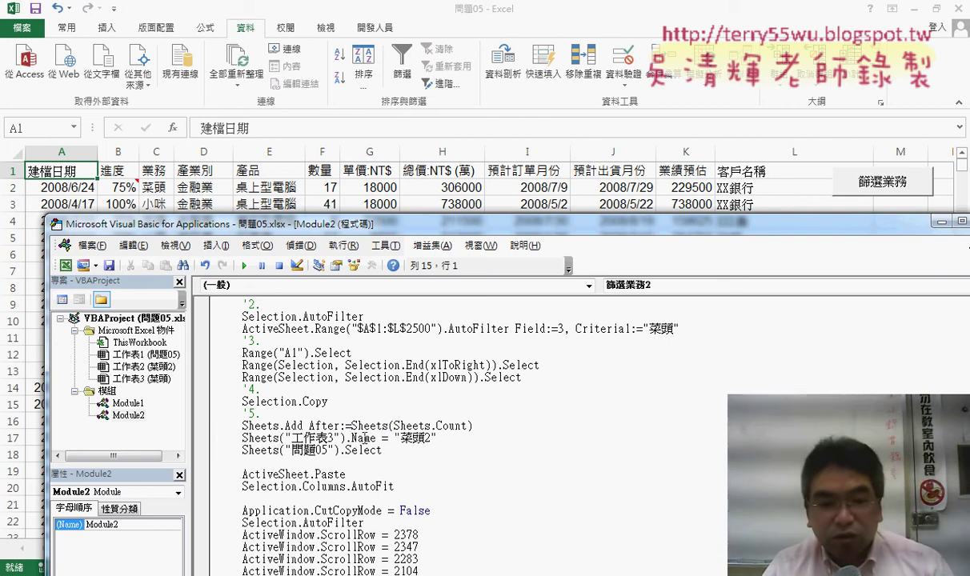
mouse_move(375, 439)
left_mouse_down()
mouse_move(346, 437)
mouse_move(467, 426)
left_mouse_up()
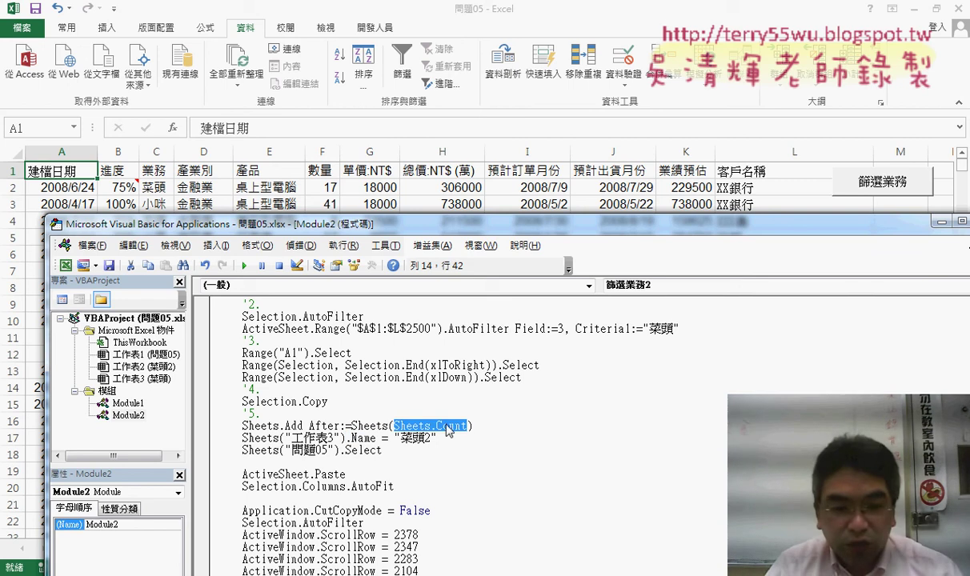
key("ctrl+c")
left_click_drag(285, 438, 344, 438)
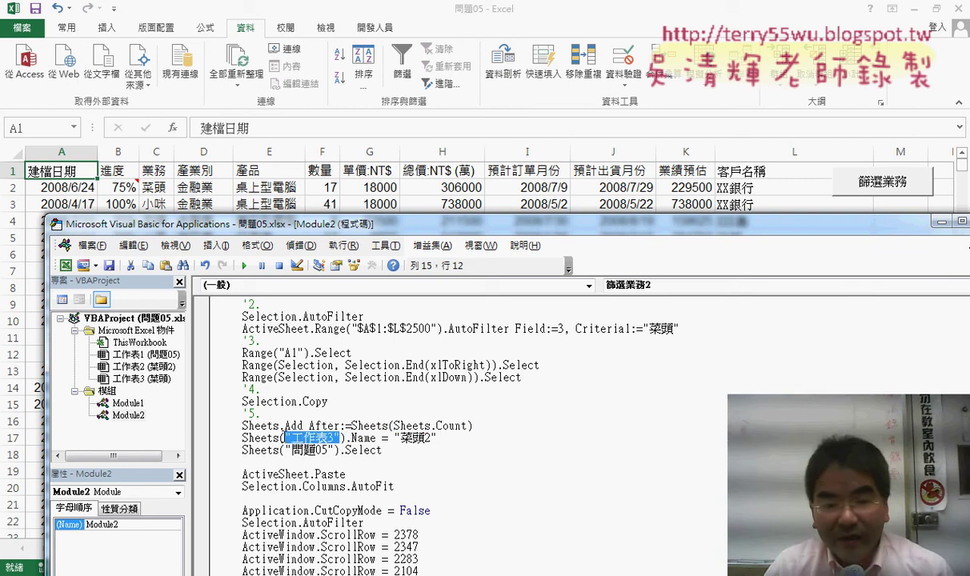
key("ctrl+v")
left_click(206, 449)
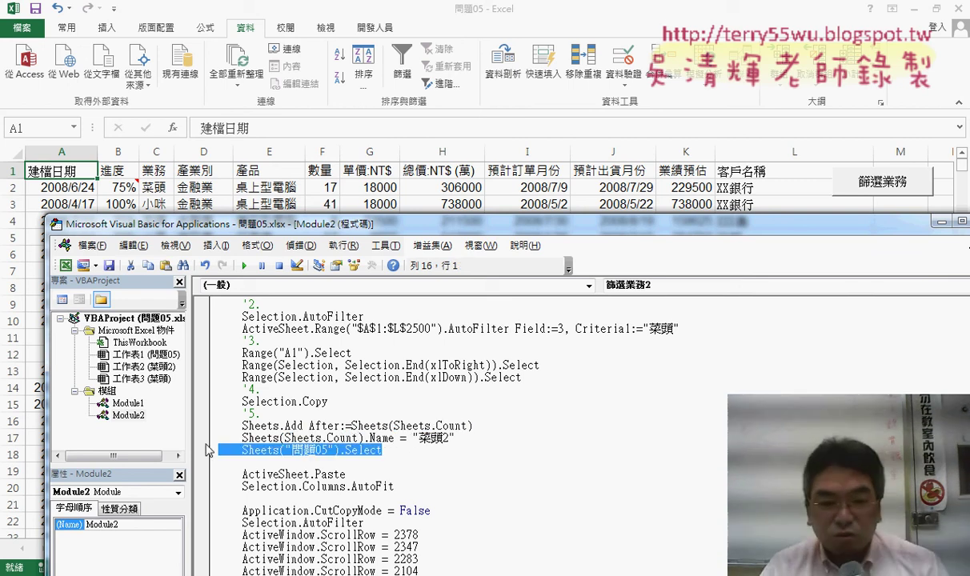
key("Delete")
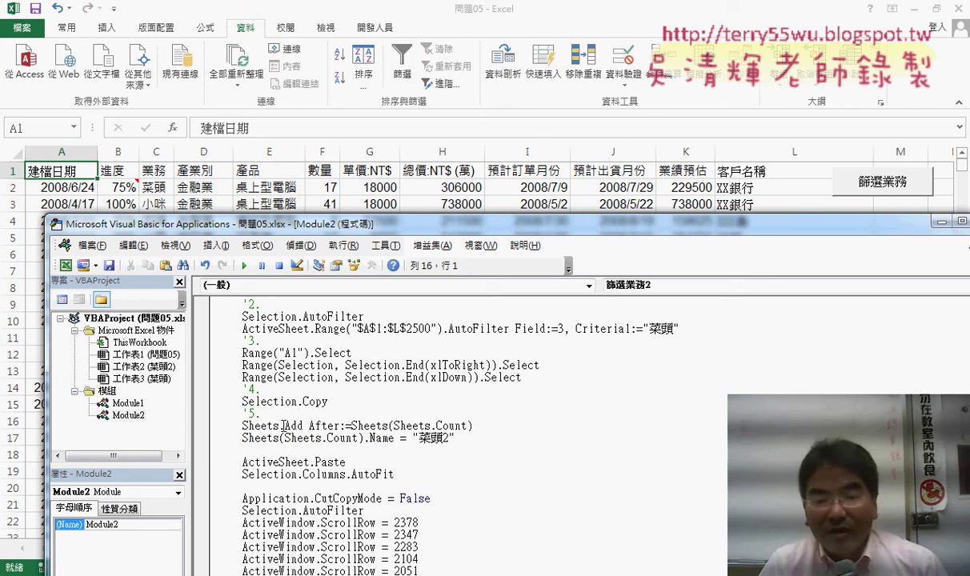
Add '6. and '7. step comments above the Paste and AutoFit lines.
left_click(309, 426)
left_click(369, 439)
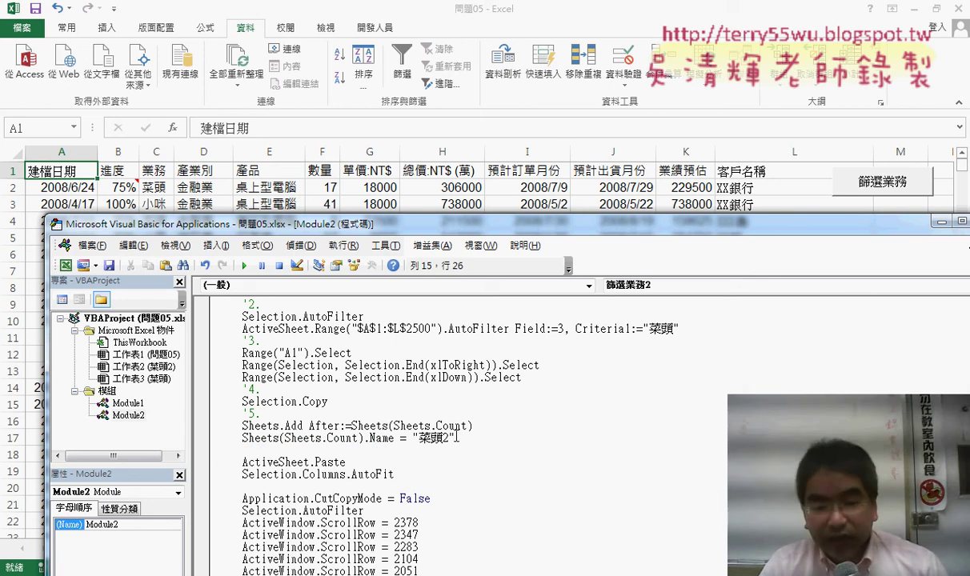
left_click(347, 463)
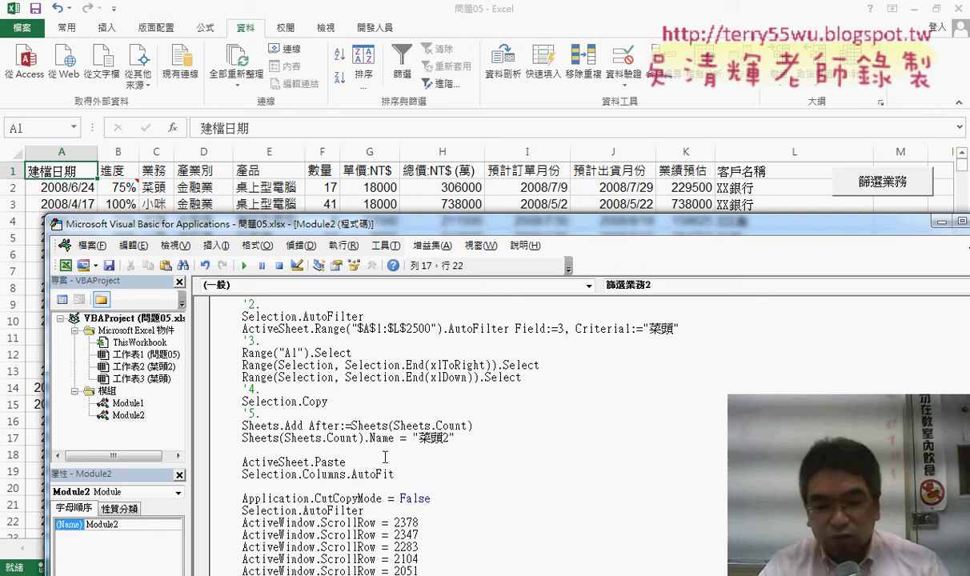
key("Return")
key("Up")
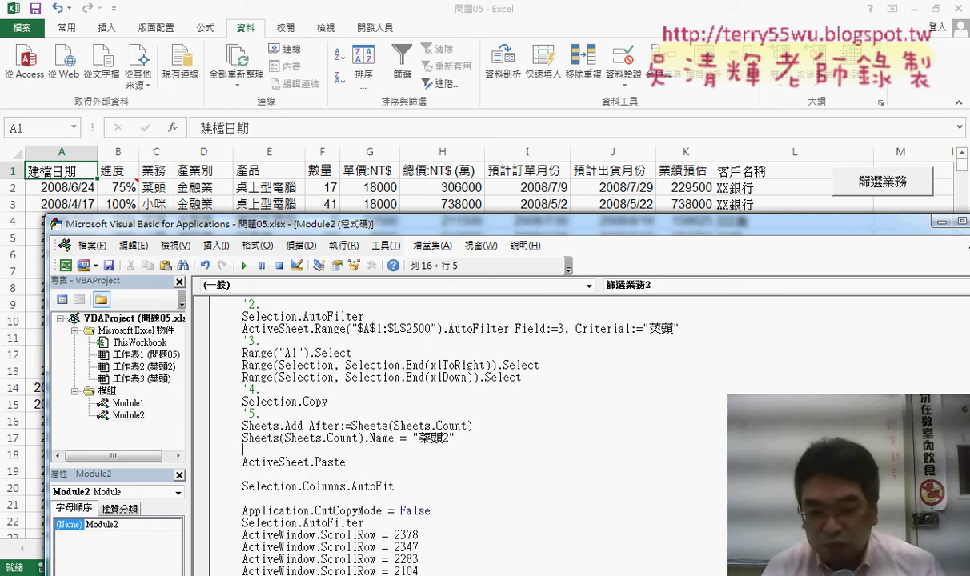
type("'")
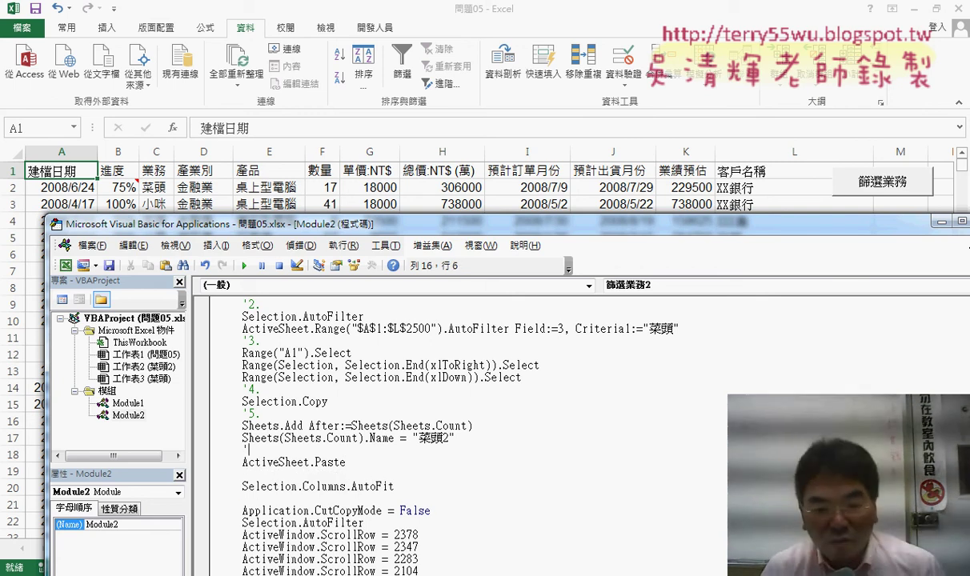
type("6.")
left_click(243, 474)
type("'")
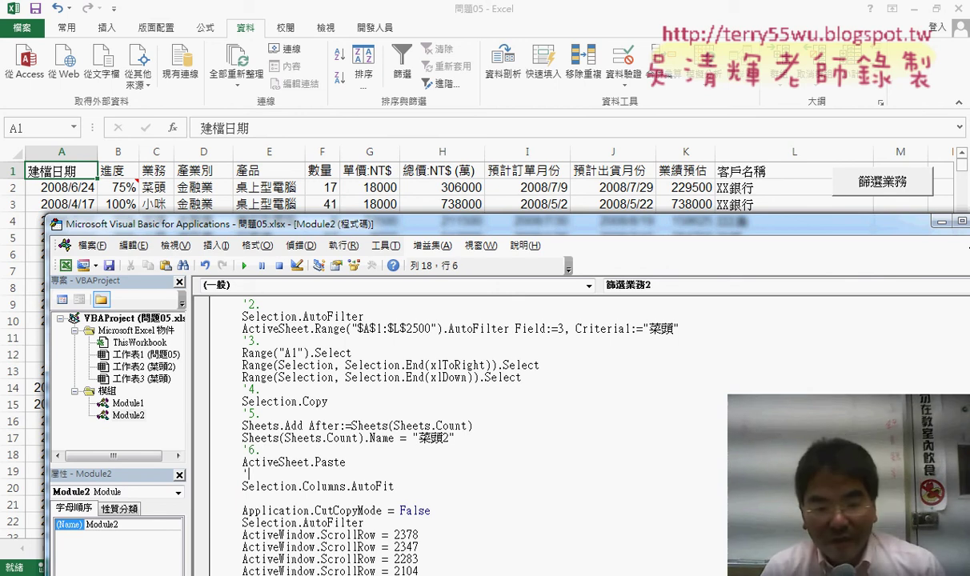
type("7.")
key("Down")
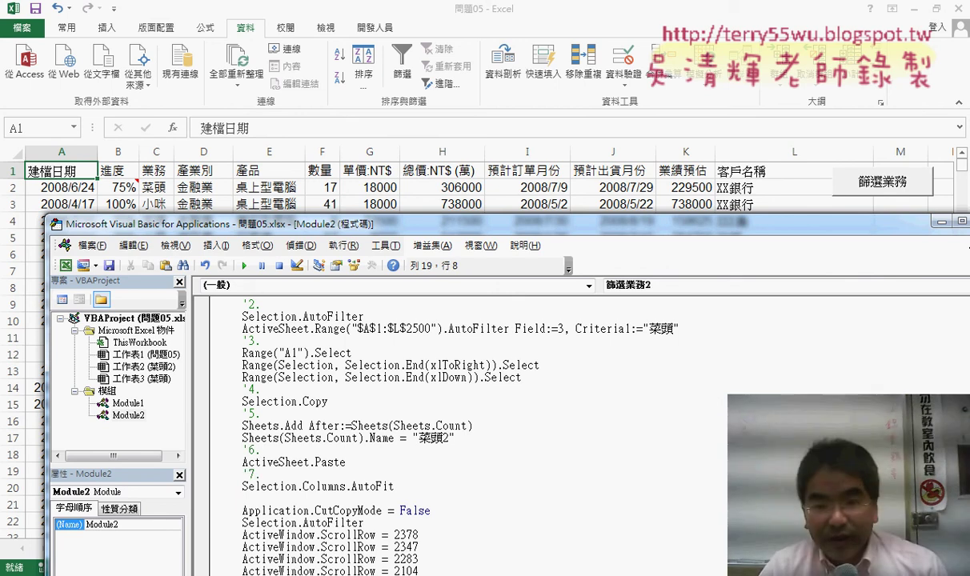
Delete the recorded ScrollRow lines from the macro.
mouse_move(538, 229)
left_mouse_down()
mouse_move(517, 86)
mouse_move(542, 32)
left_mouse_up()
left_click(212, 338)
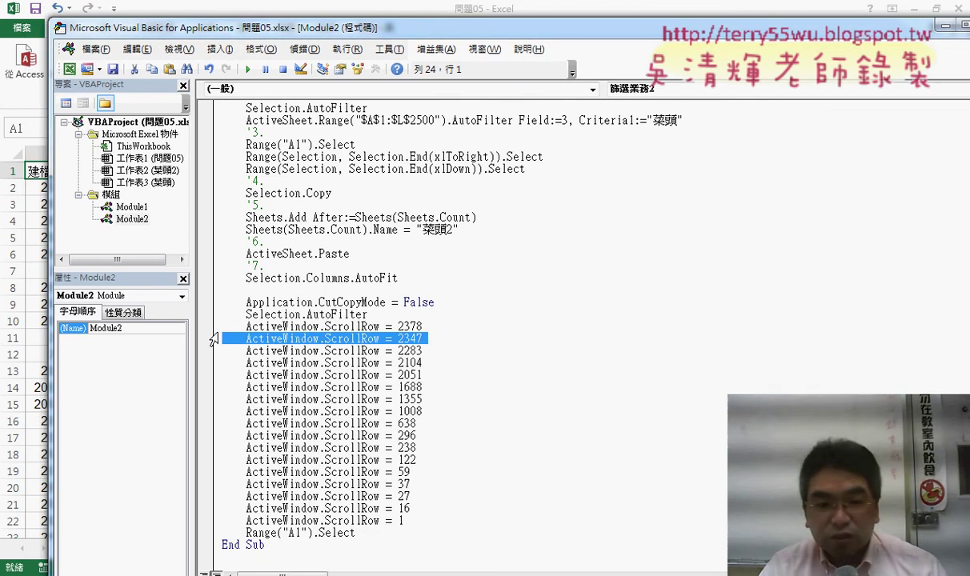
left_click_drag(210, 327, 233, 526)
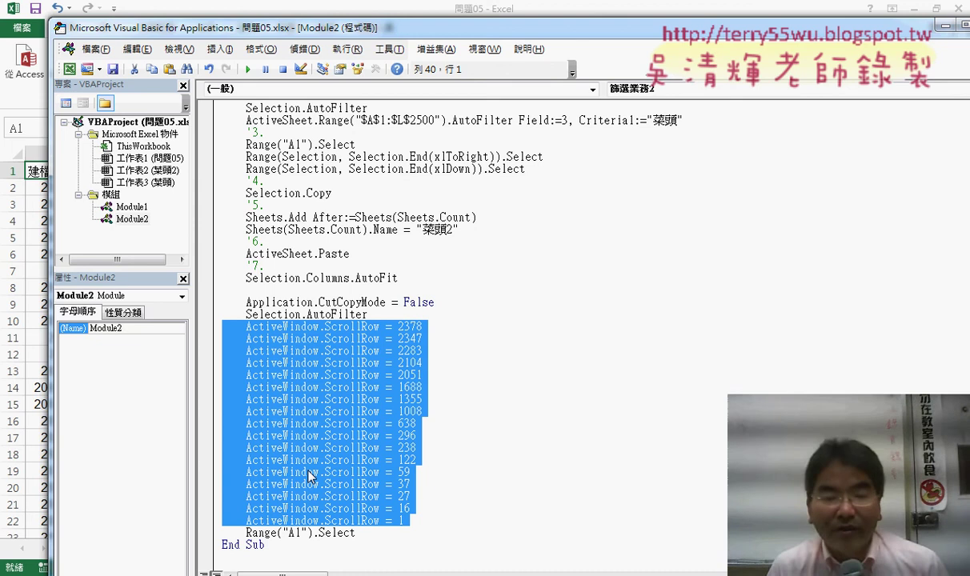
key("Delete")
Add '8. and '9. comments above the last two statements and an empty line under Sub.
key("Up")
key("Down")
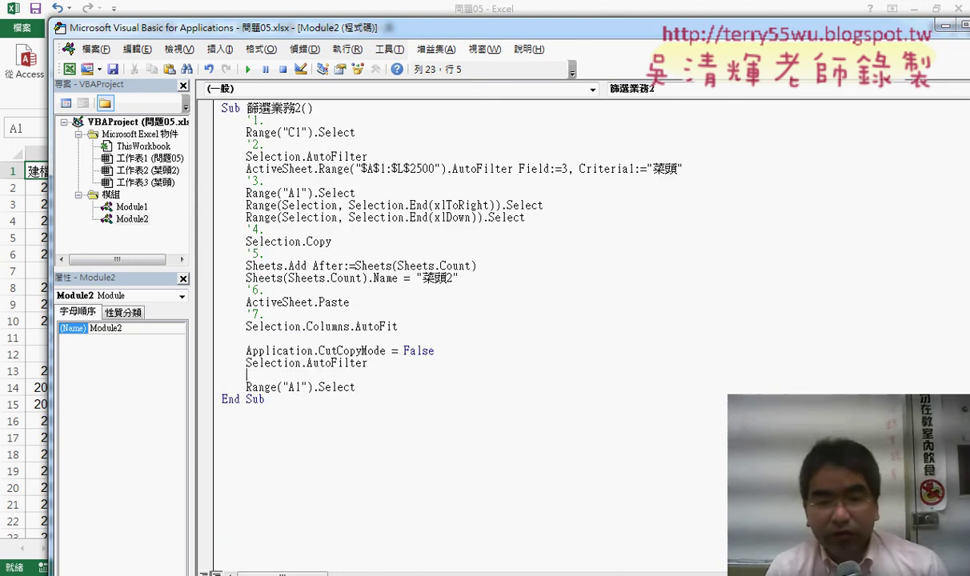
key("Up")
key("Up")
key("End")
key("Return")
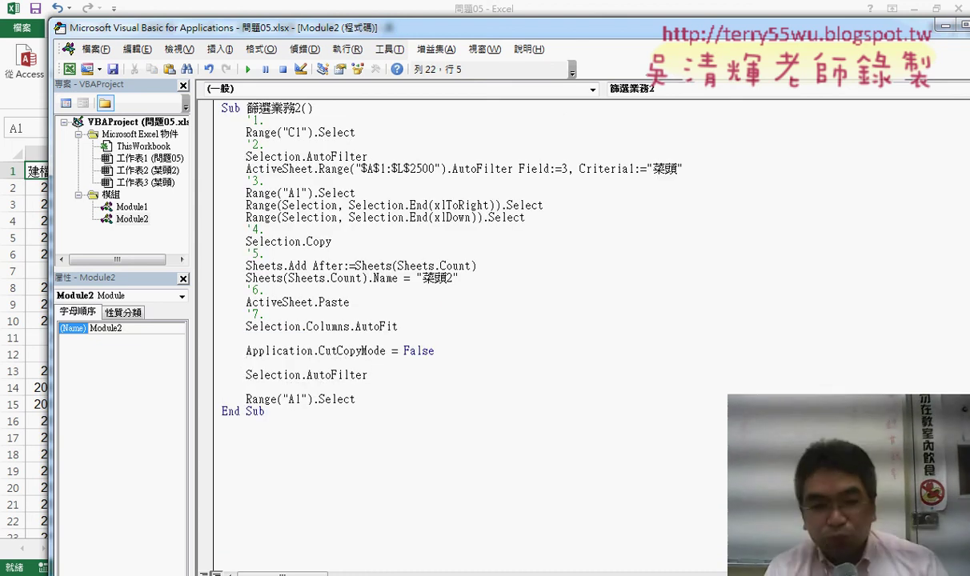
key("ctrl+j")
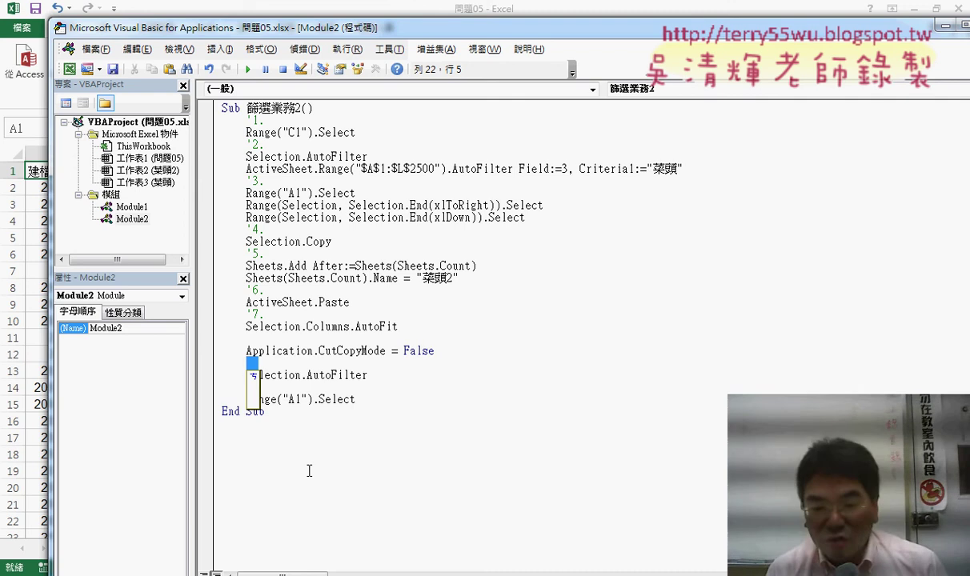
key("Escape")
type("'8.")
key("Down")
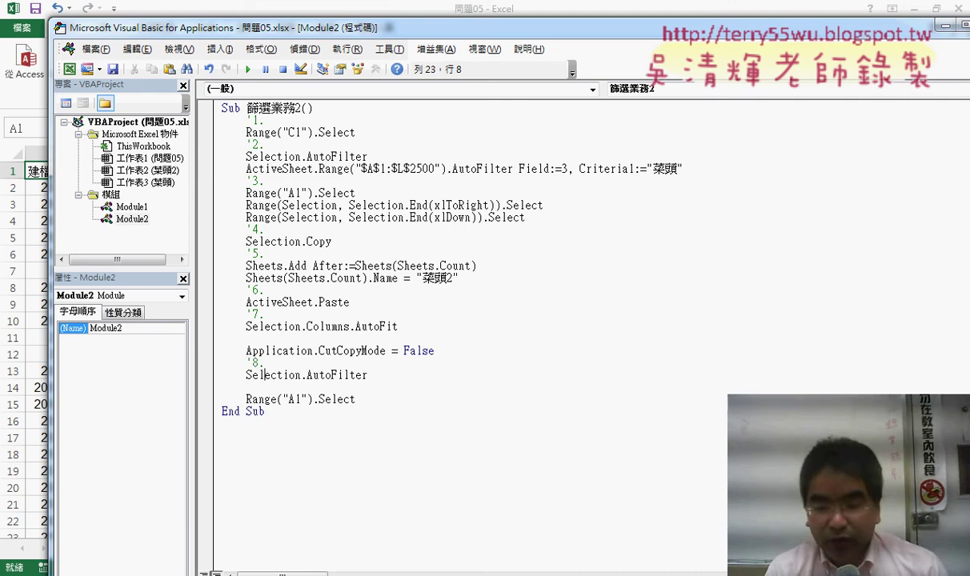
key("Down")
type("9.")
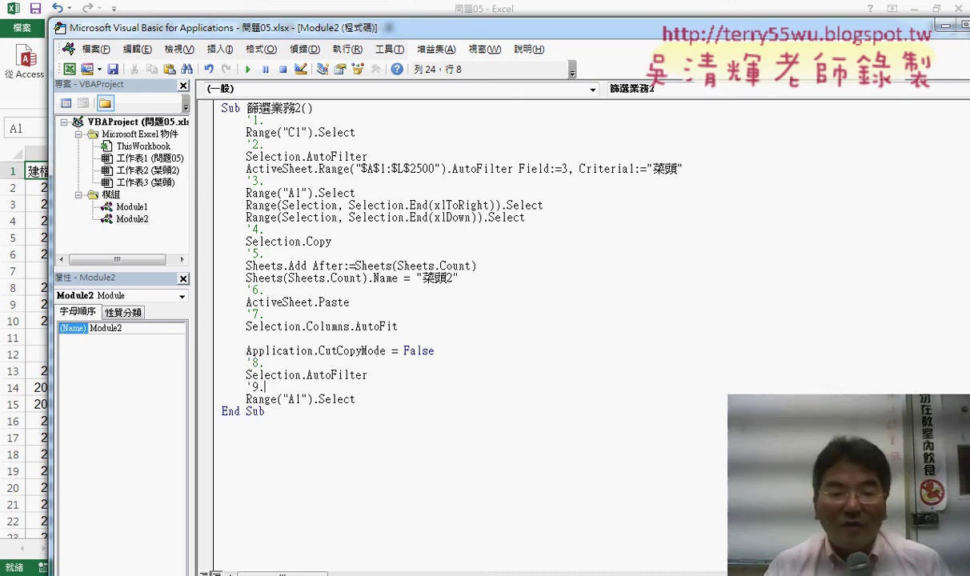
key("Down")
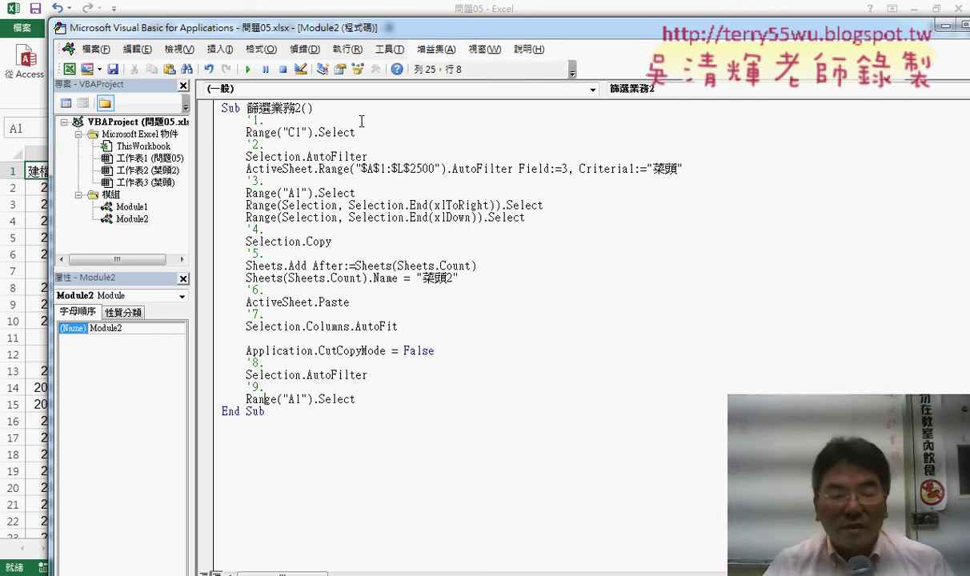
left_click(316, 108)
key("Return")
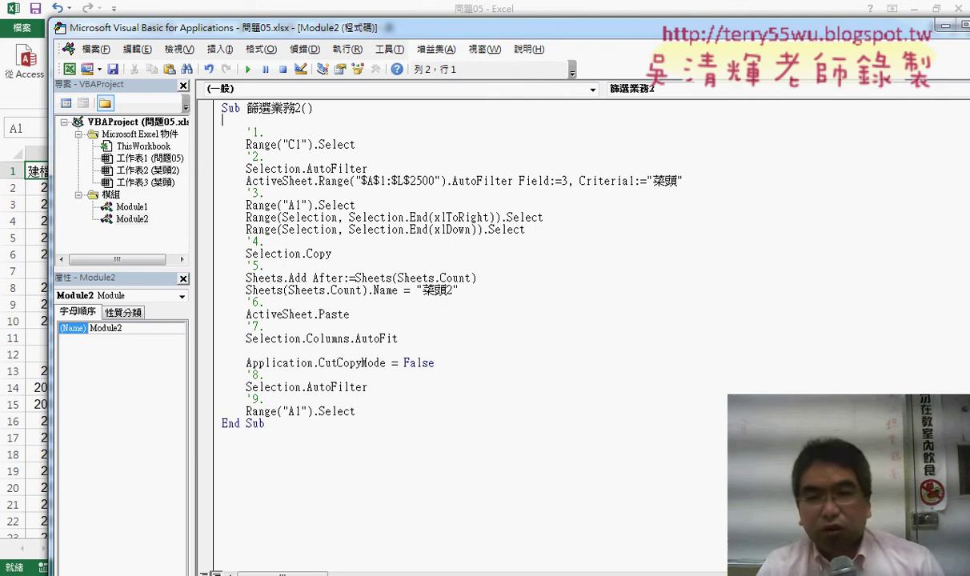
Remove the trailing 2 from the new sheet's name string.
key("Tab")
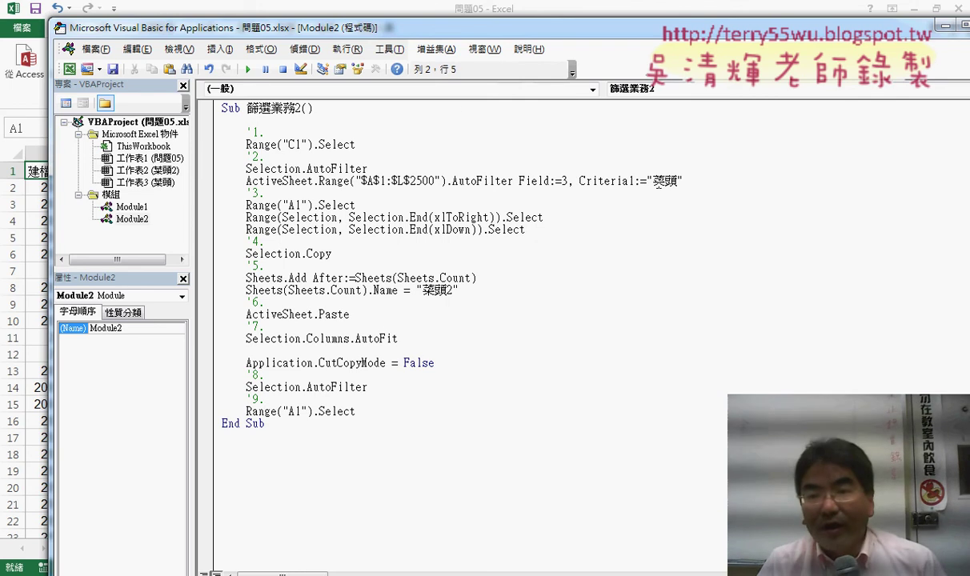
left_click_drag(683, 182, 646, 181)
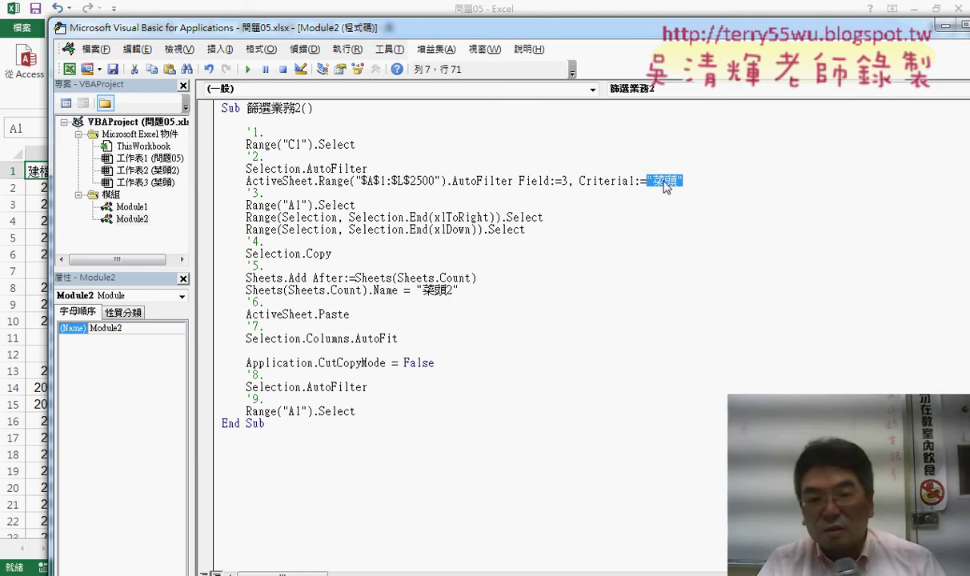
left_click_drag(448, 293, 456, 292)
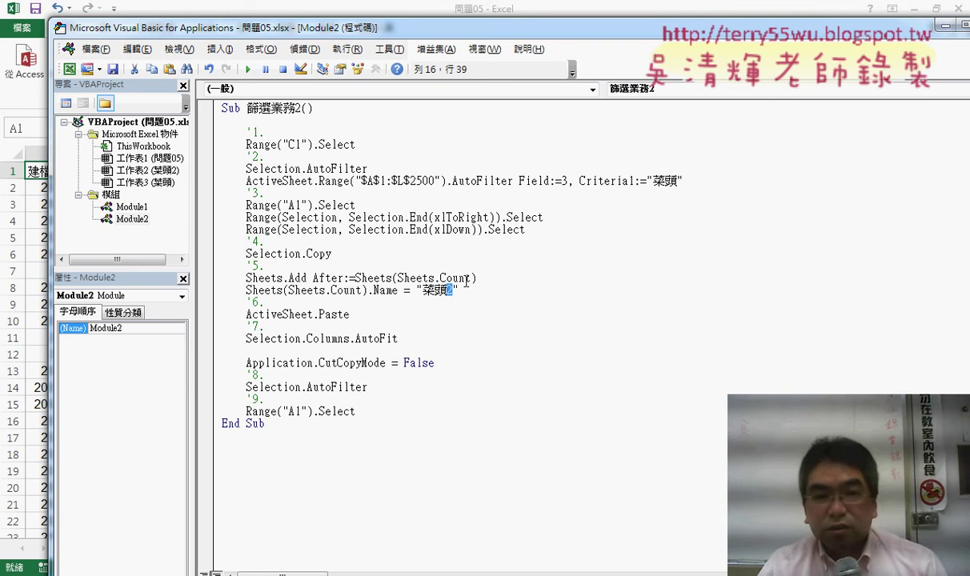
key("BackSpace")
Add X = InputBox("請輸入業務姓名!") as the macro's first statement.
left_click(348, 118)
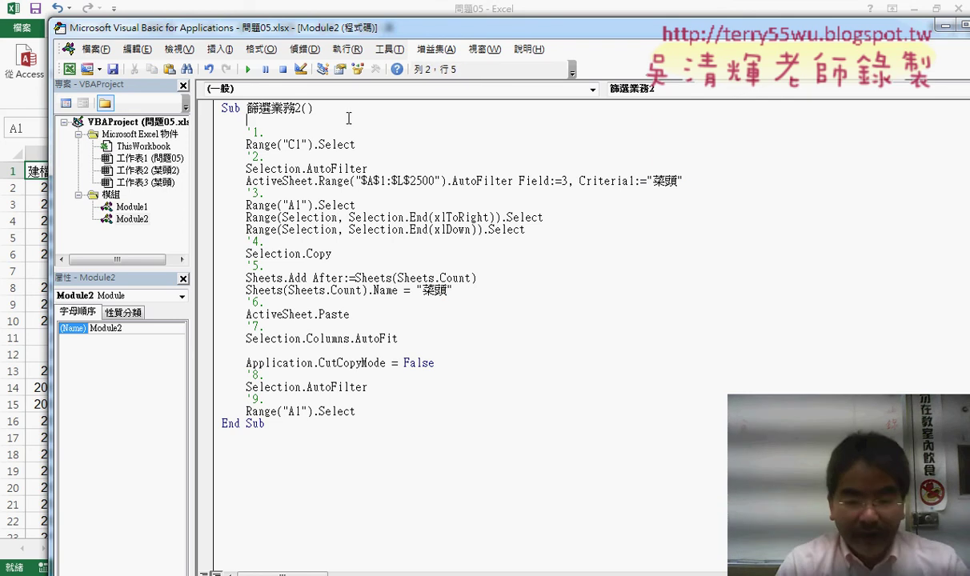
type("X=i")
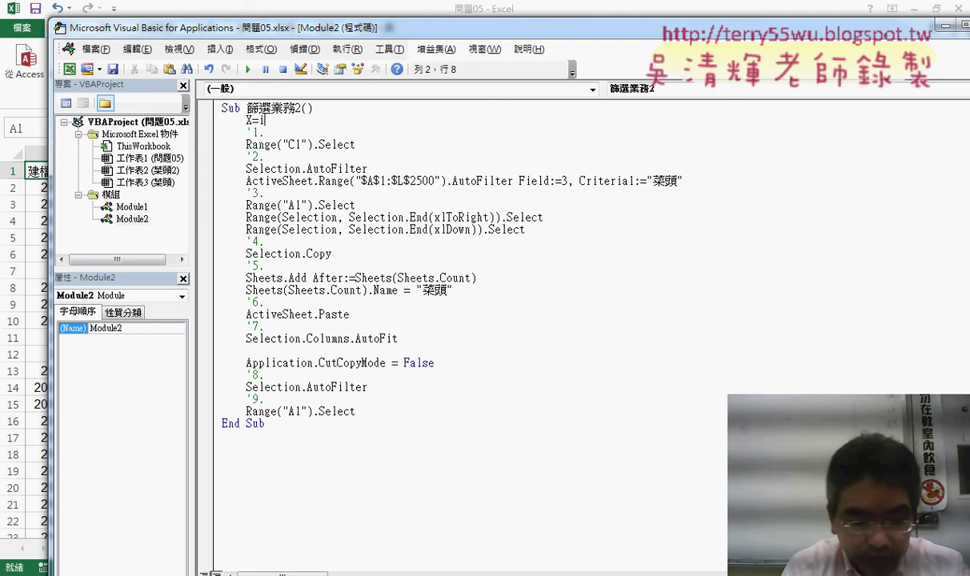
type("nputbo")
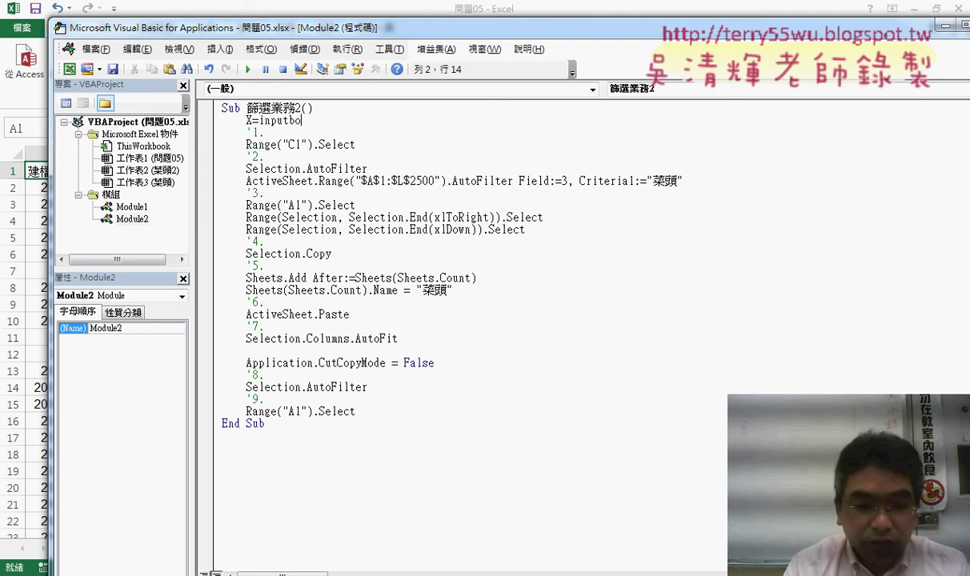
type("x(")
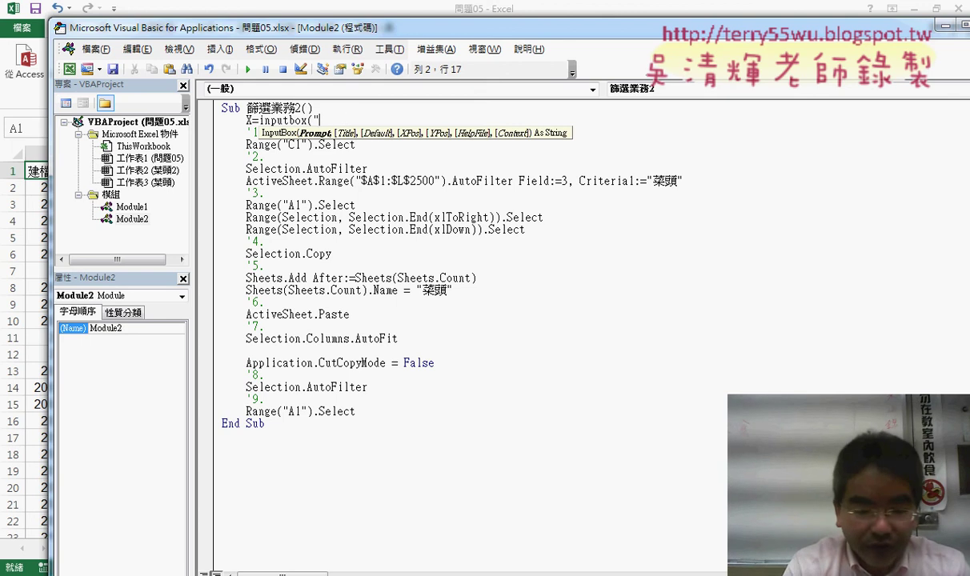
type("\"請")
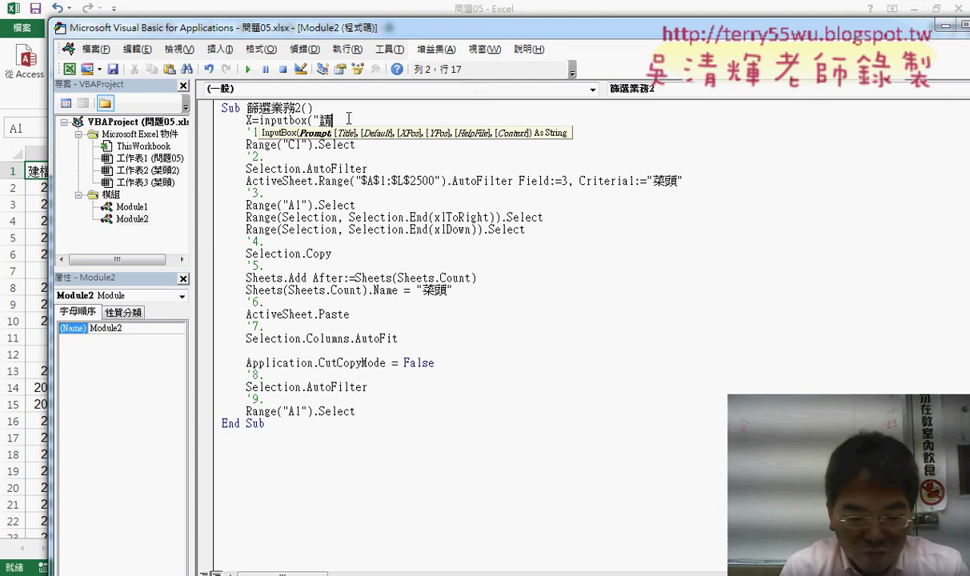
type("輸入業務")
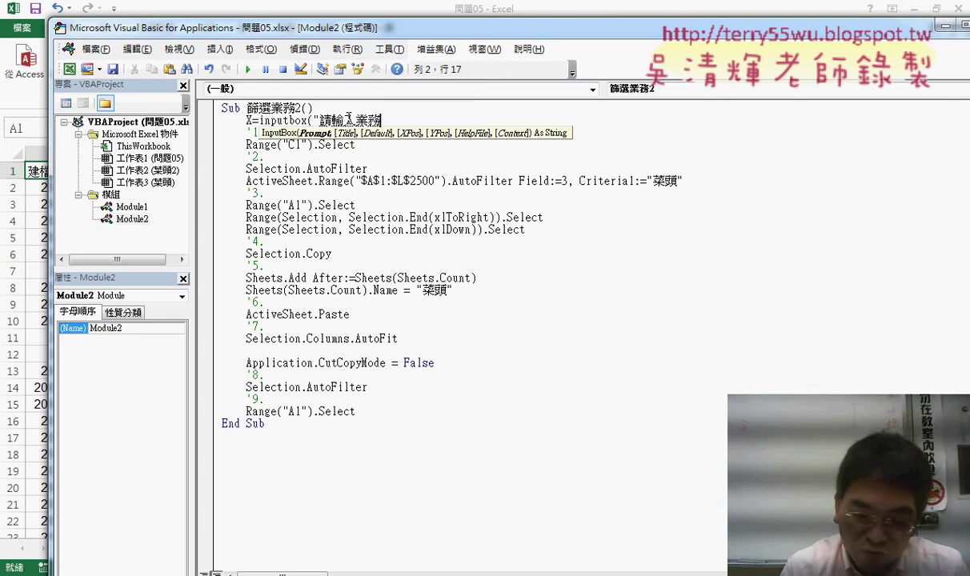
type("姓名")
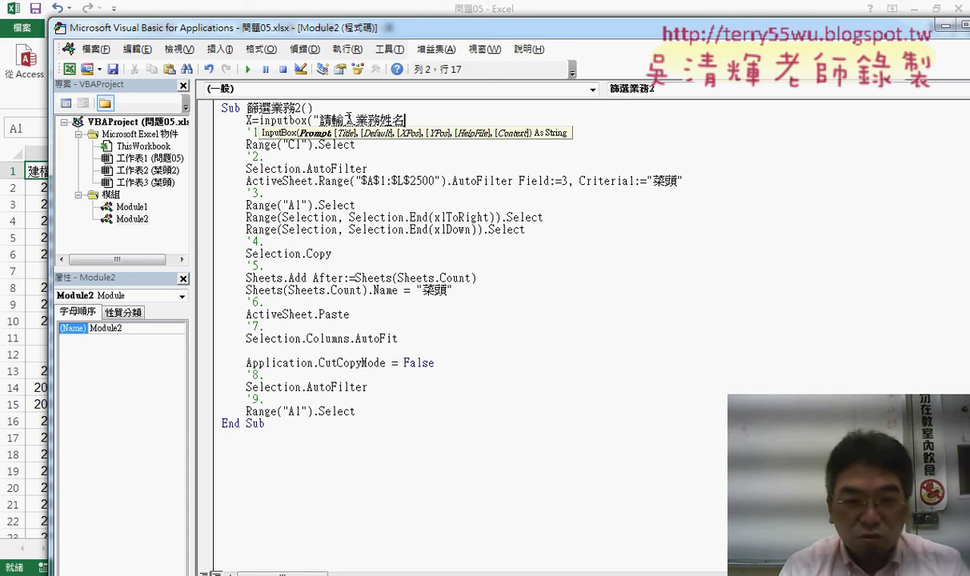
type("!\"")
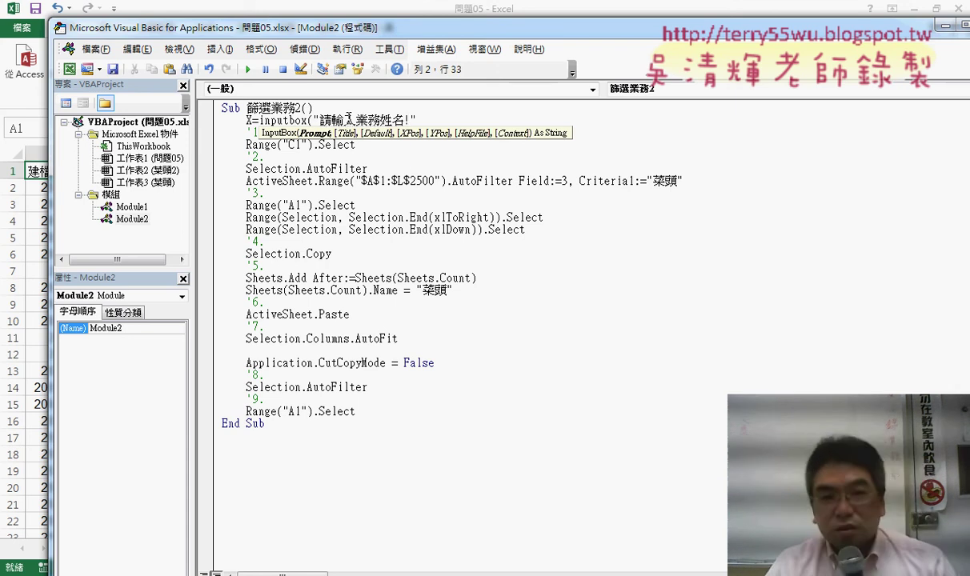
type(")")
key("Down")
key("Down")
key("Down")
key("Down")
key("Down")
key("Down")
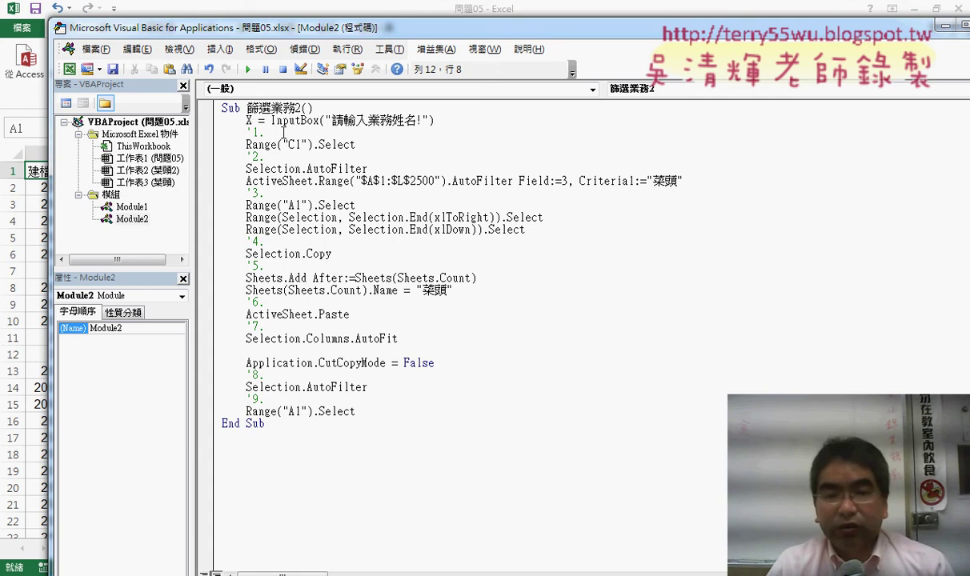
Replace the quoted salesperson name with X in the Criteria1 filter and the sheet Name line.
left_click_drag(272, 120, 434, 120)
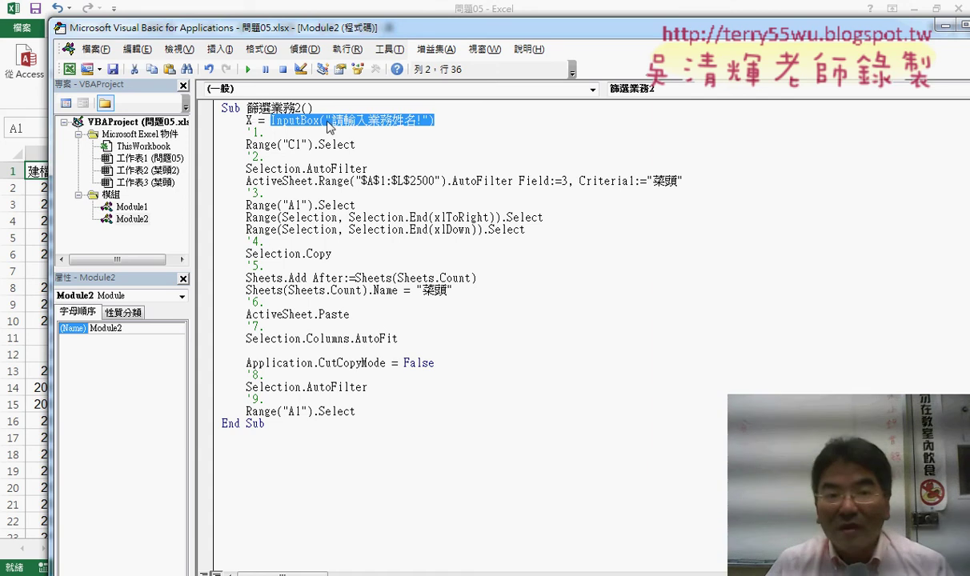
double_click(249, 120)
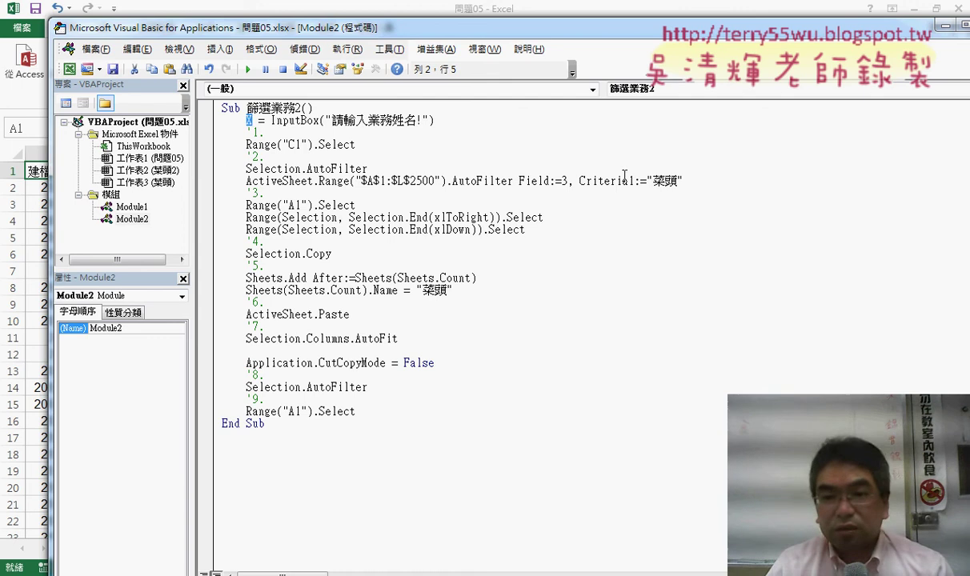
left_click_drag(647, 181, 689, 183)
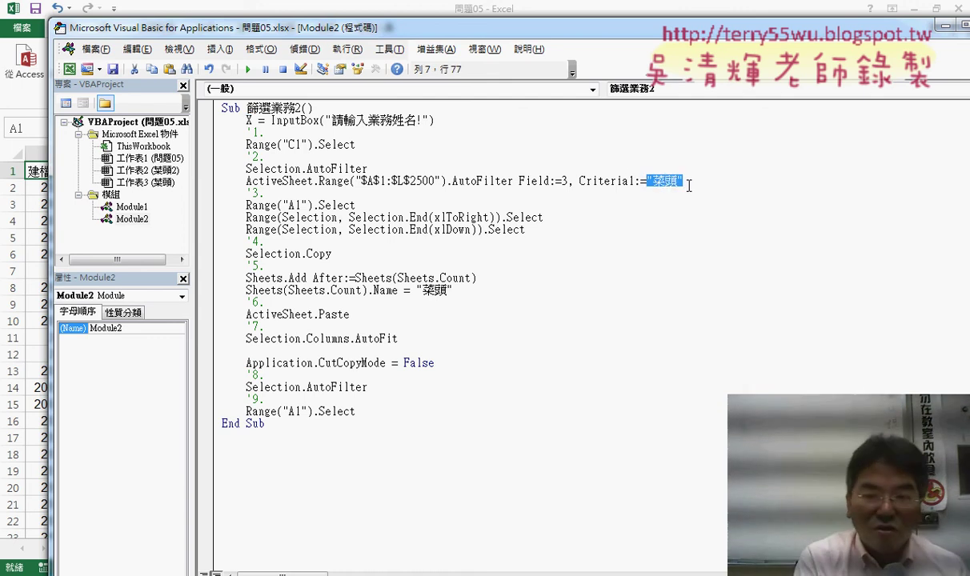
type("X")
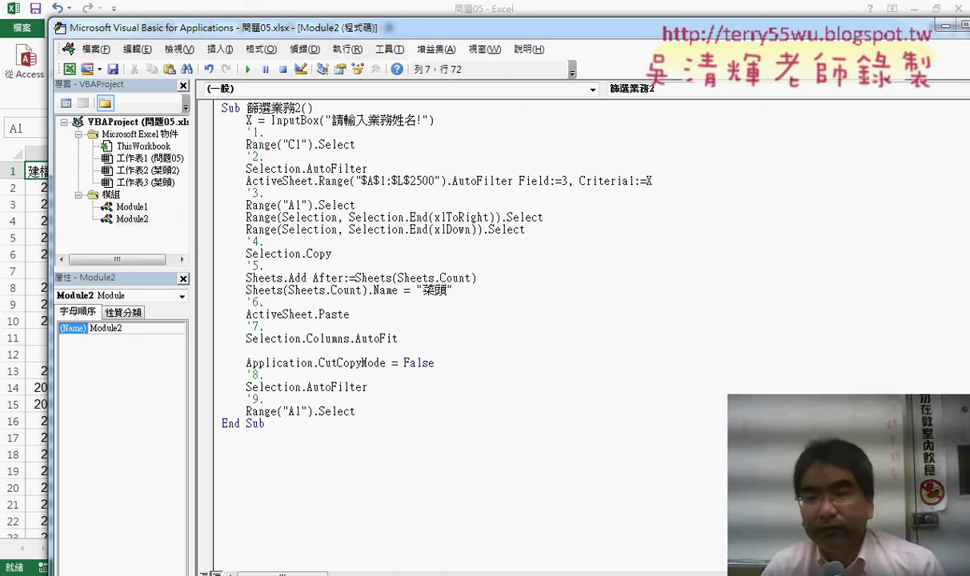
left_click_drag(653, 181, 646, 181)
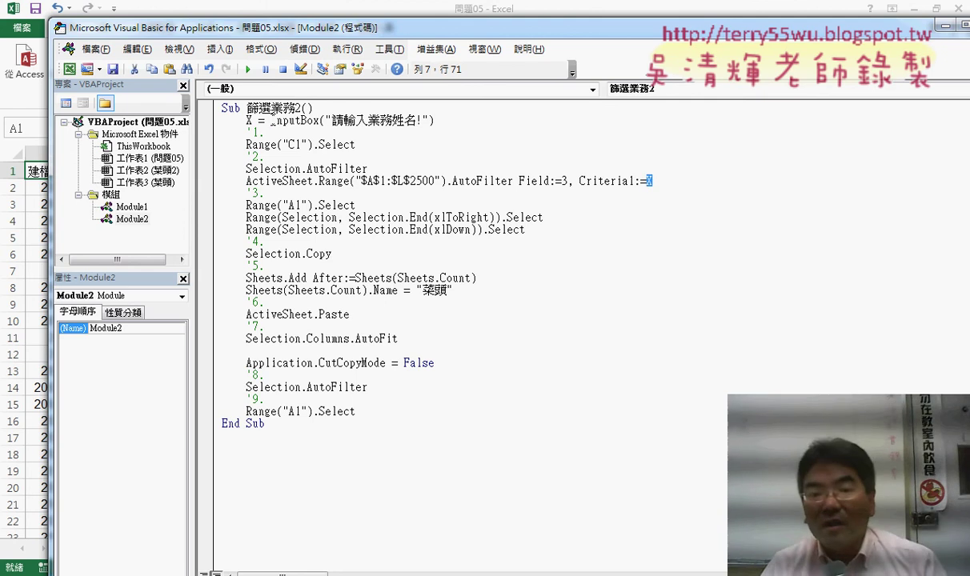
left_click_drag(272, 118, 451, 121)
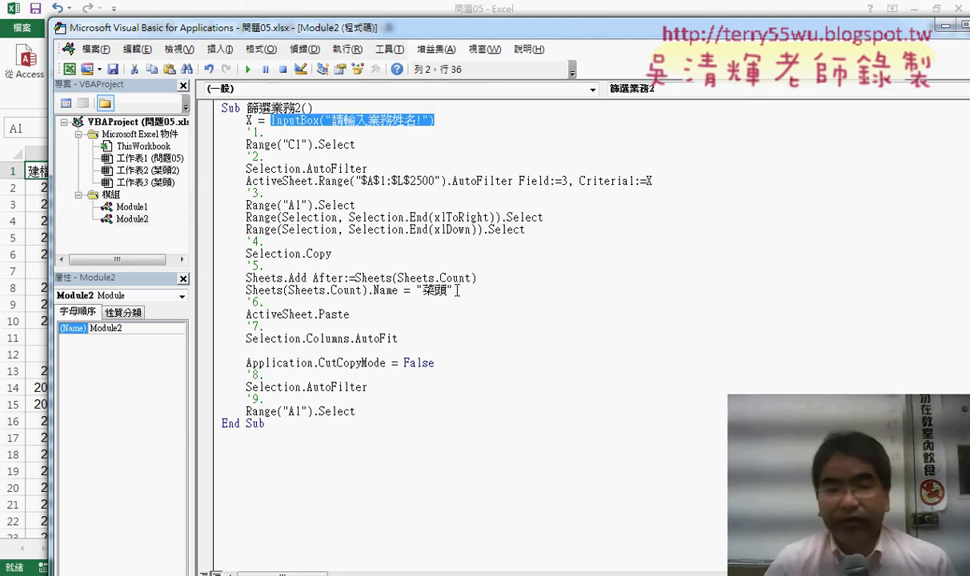
left_click_drag(452, 290, 416, 290)
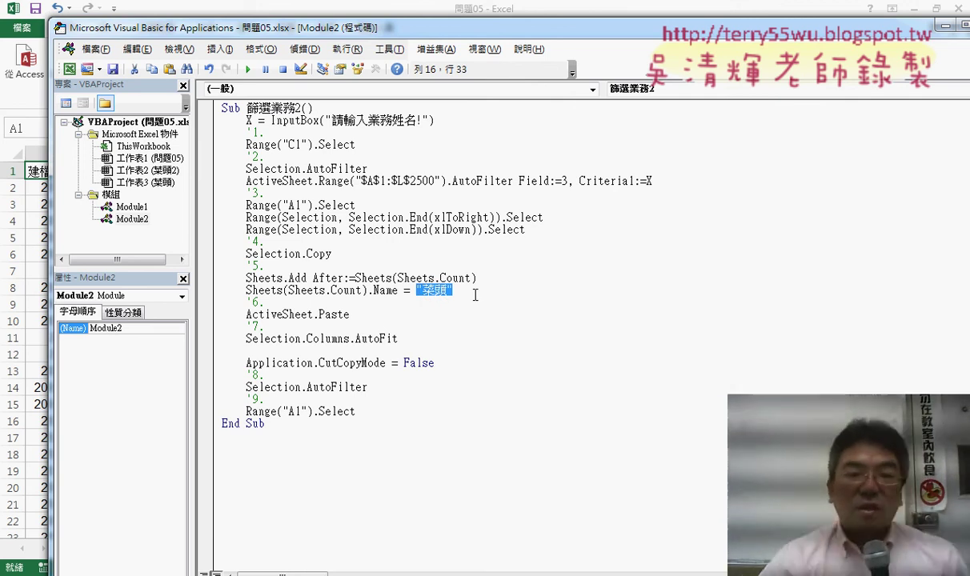
type("X")
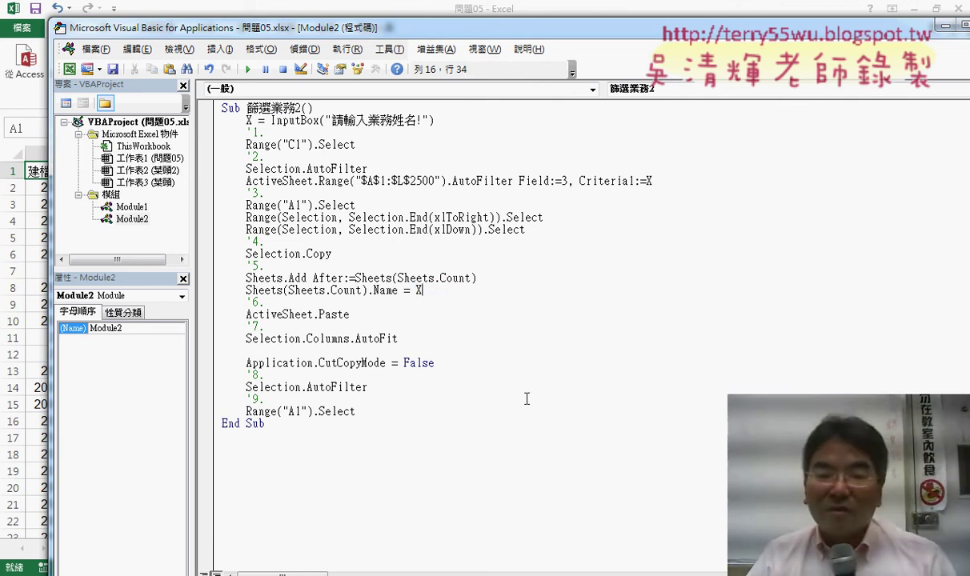
left_click(527, 398)
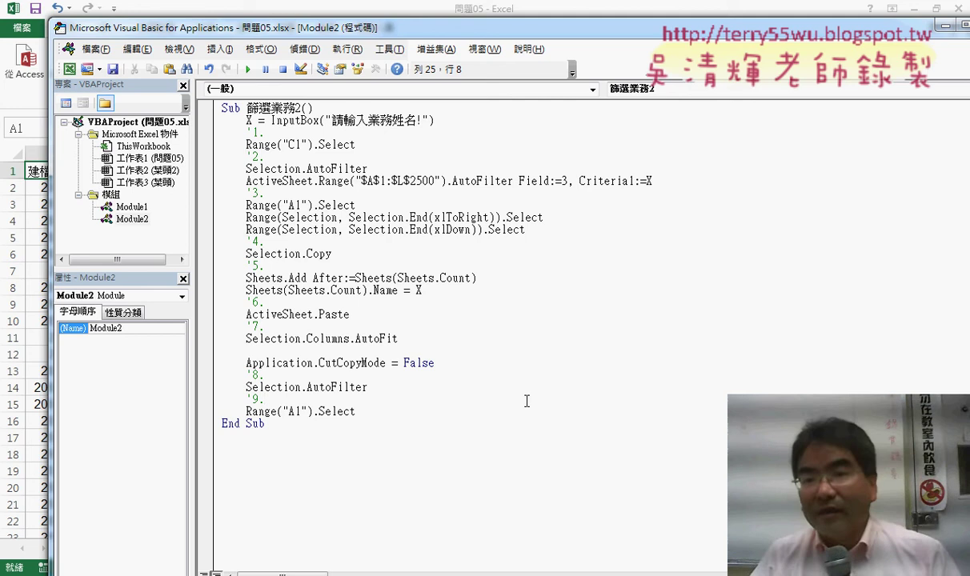
Test the 篩選業務 button with a salesperson name, check the new sheet, then return to 問題05.
left_click(575, 7)
left_click(883, 183)
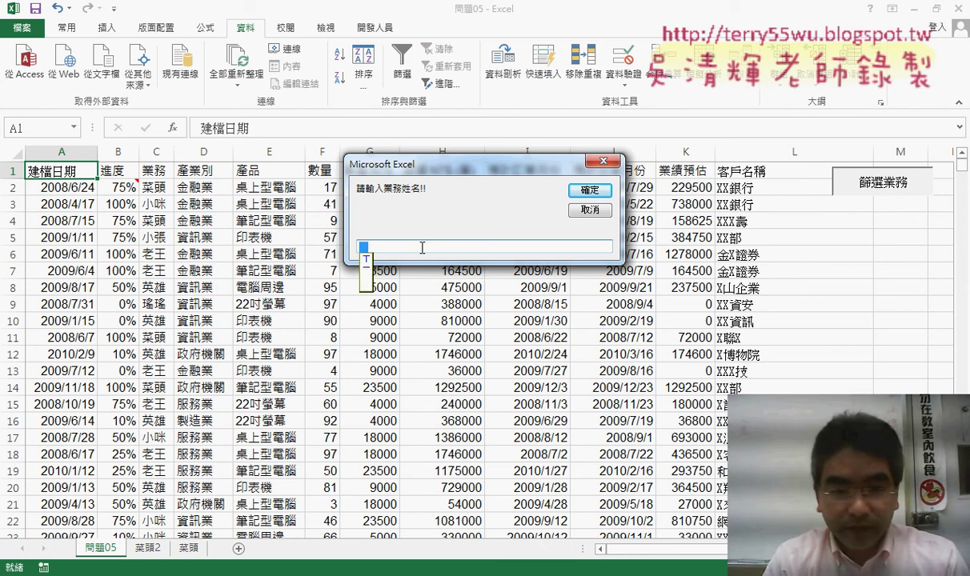
type("小咪")
key("Return")
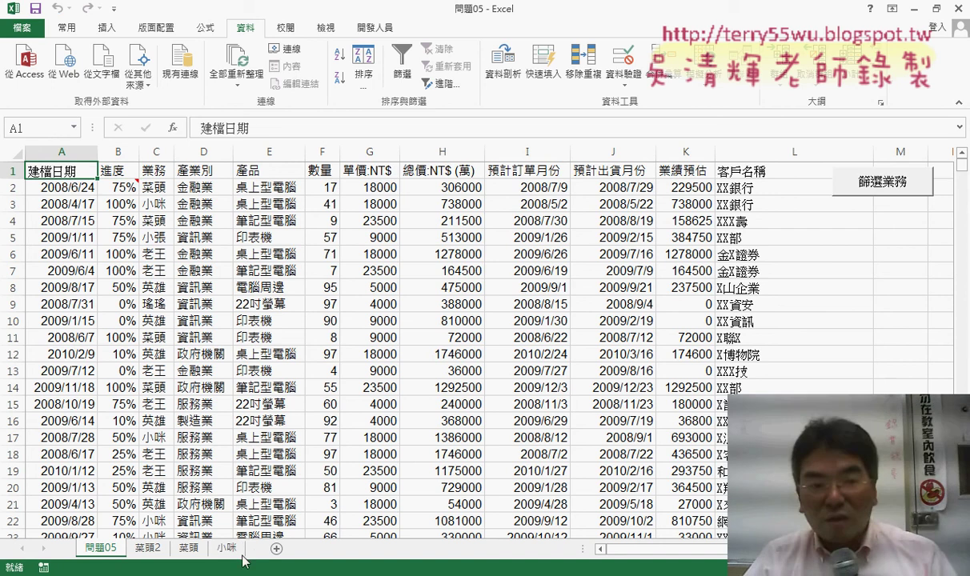
left_click(226, 549)
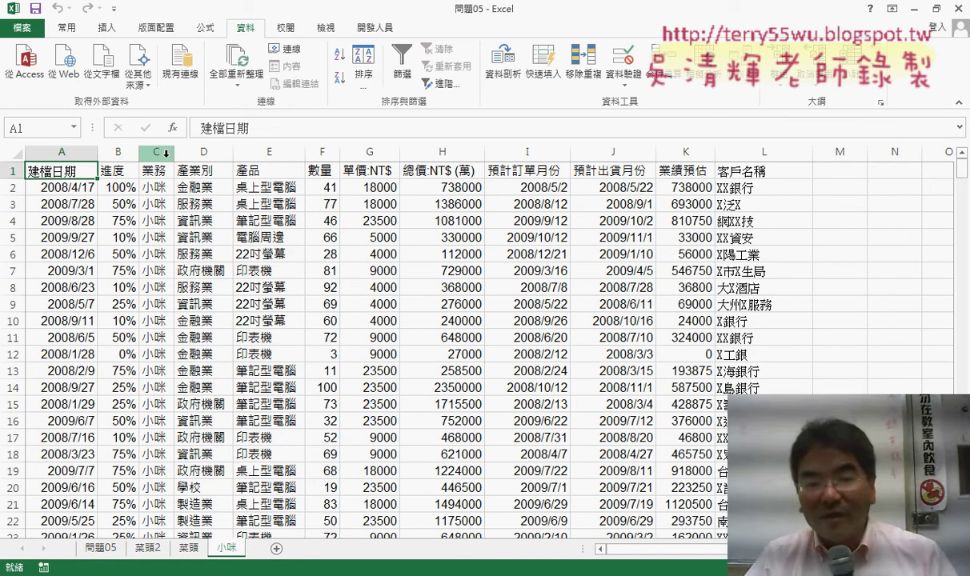
left_click(116, 550)
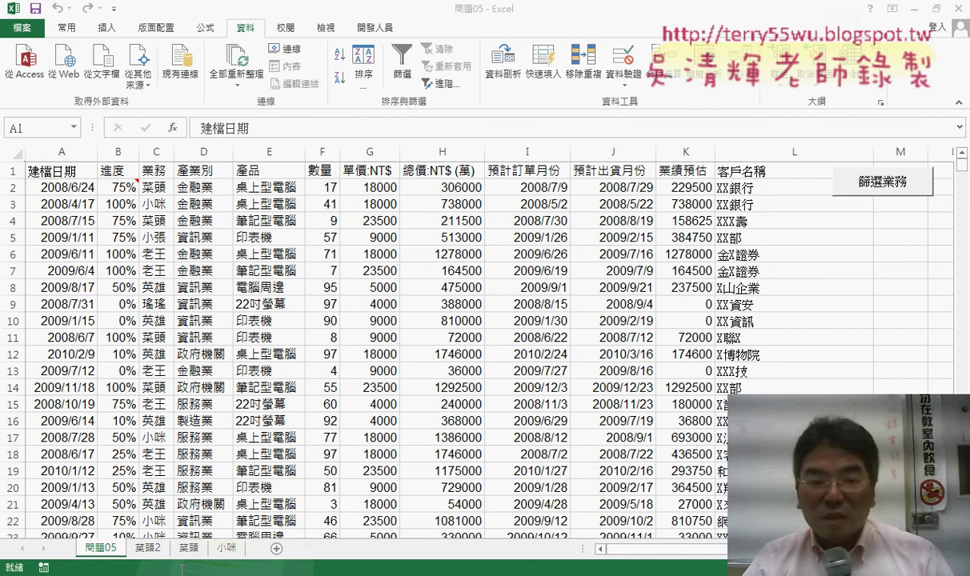
key("alt+Tab")
Scroll the Google Docs reference code to review the highlighted InputBox and X lines.
scroll(280, 404, "up", 1)
scroll(288, 397, "down", 1)
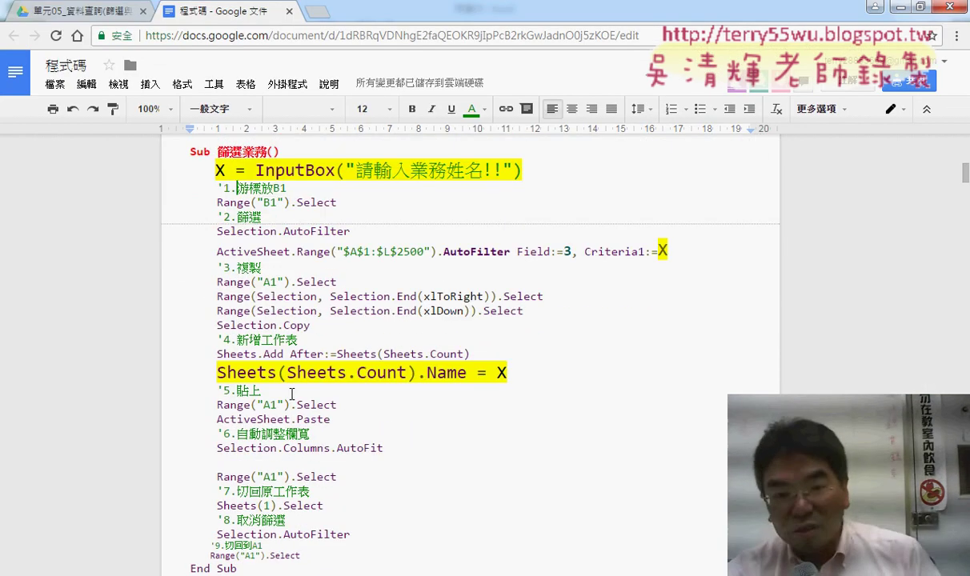